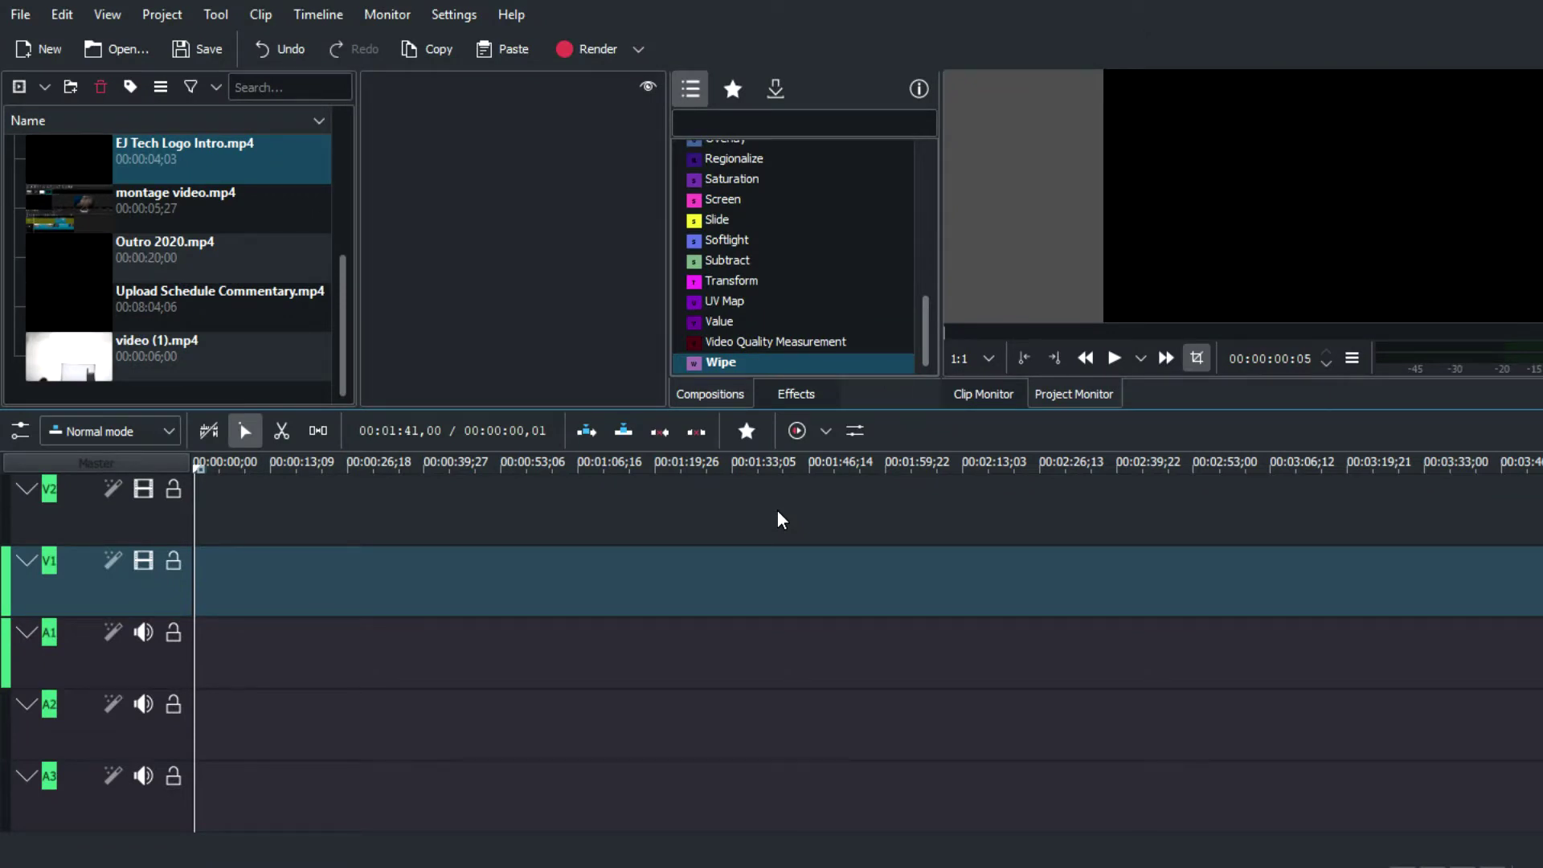
Step: Place EJ Tech Logo Intro.mp4 at the start of V1 and the black-microphone clip on V2 where the intro ends
mouse_move(125, 169)
mouse_down()
mouse_move(283, 523)
mouse_move(210, 603)
mouse_move(196, 593)
mouse_up()
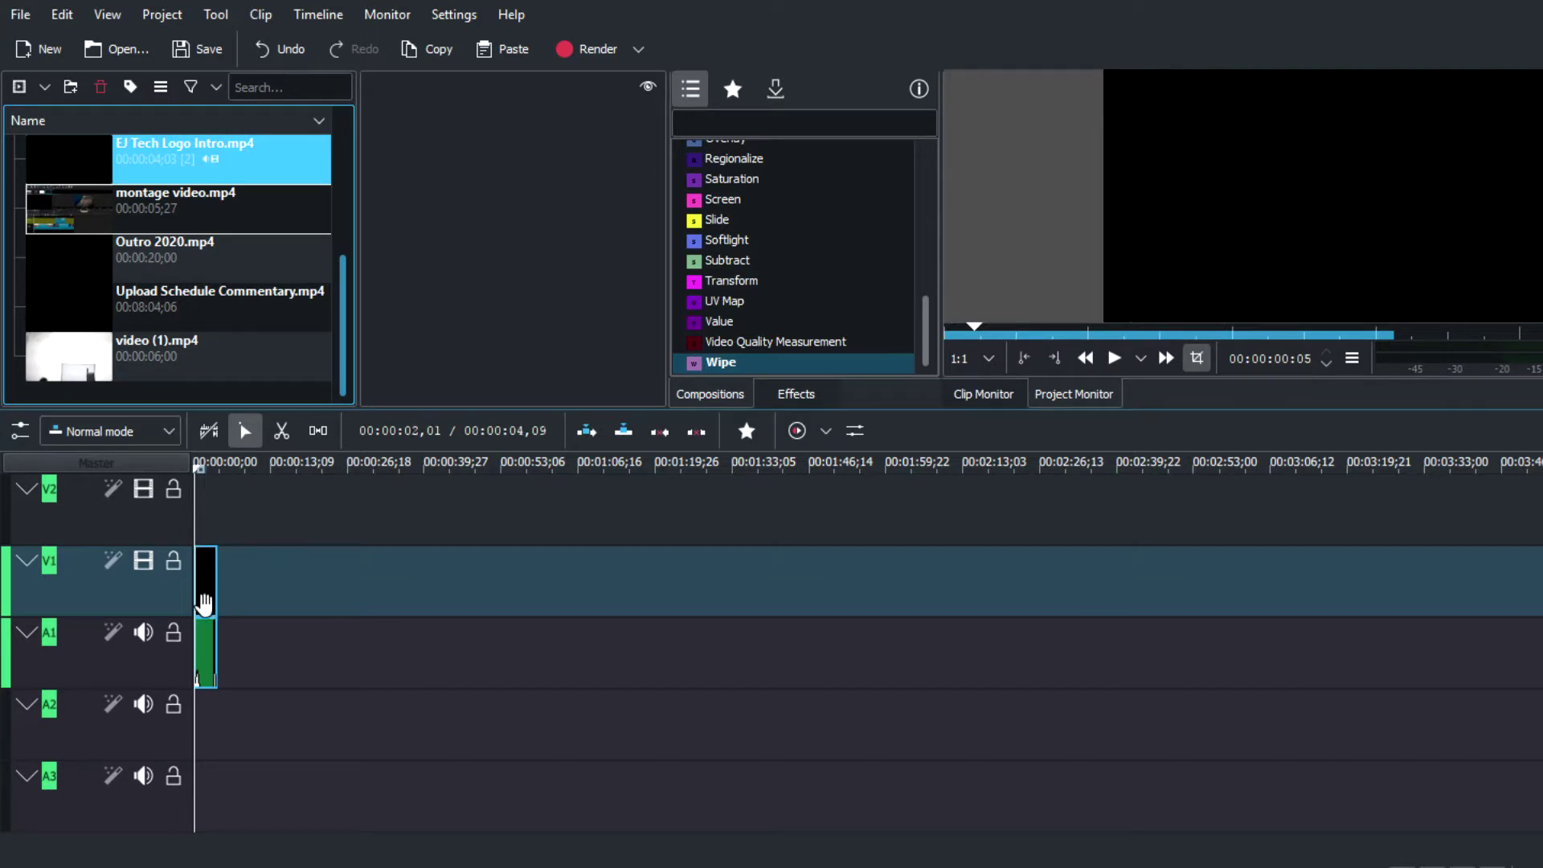
scroll(225, 332, up, 4)
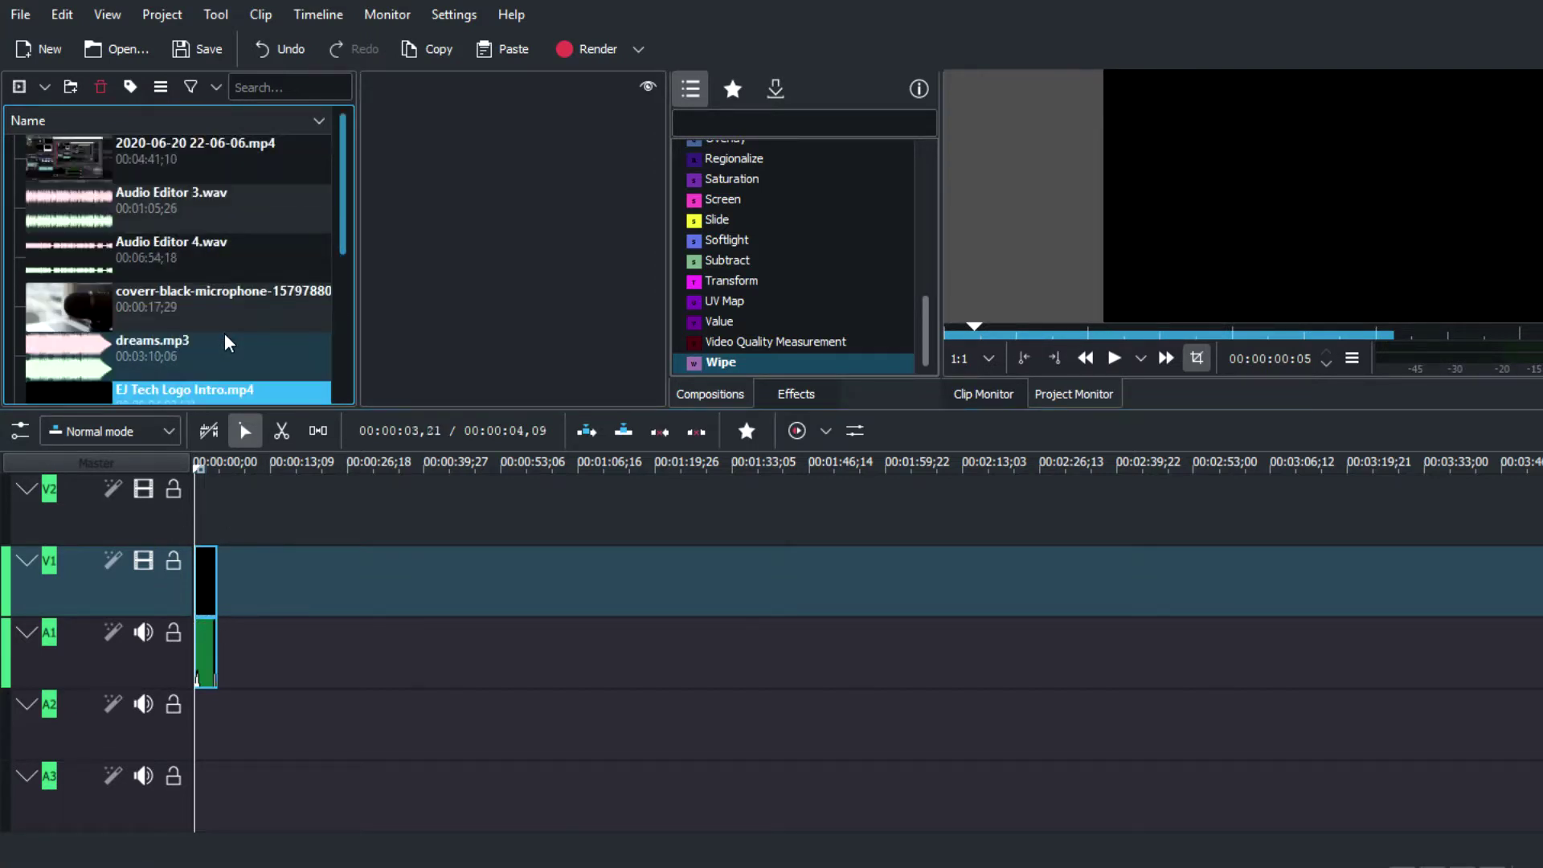
scroll(224, 333, down, 2)
drag(218, 159, 216, 510)
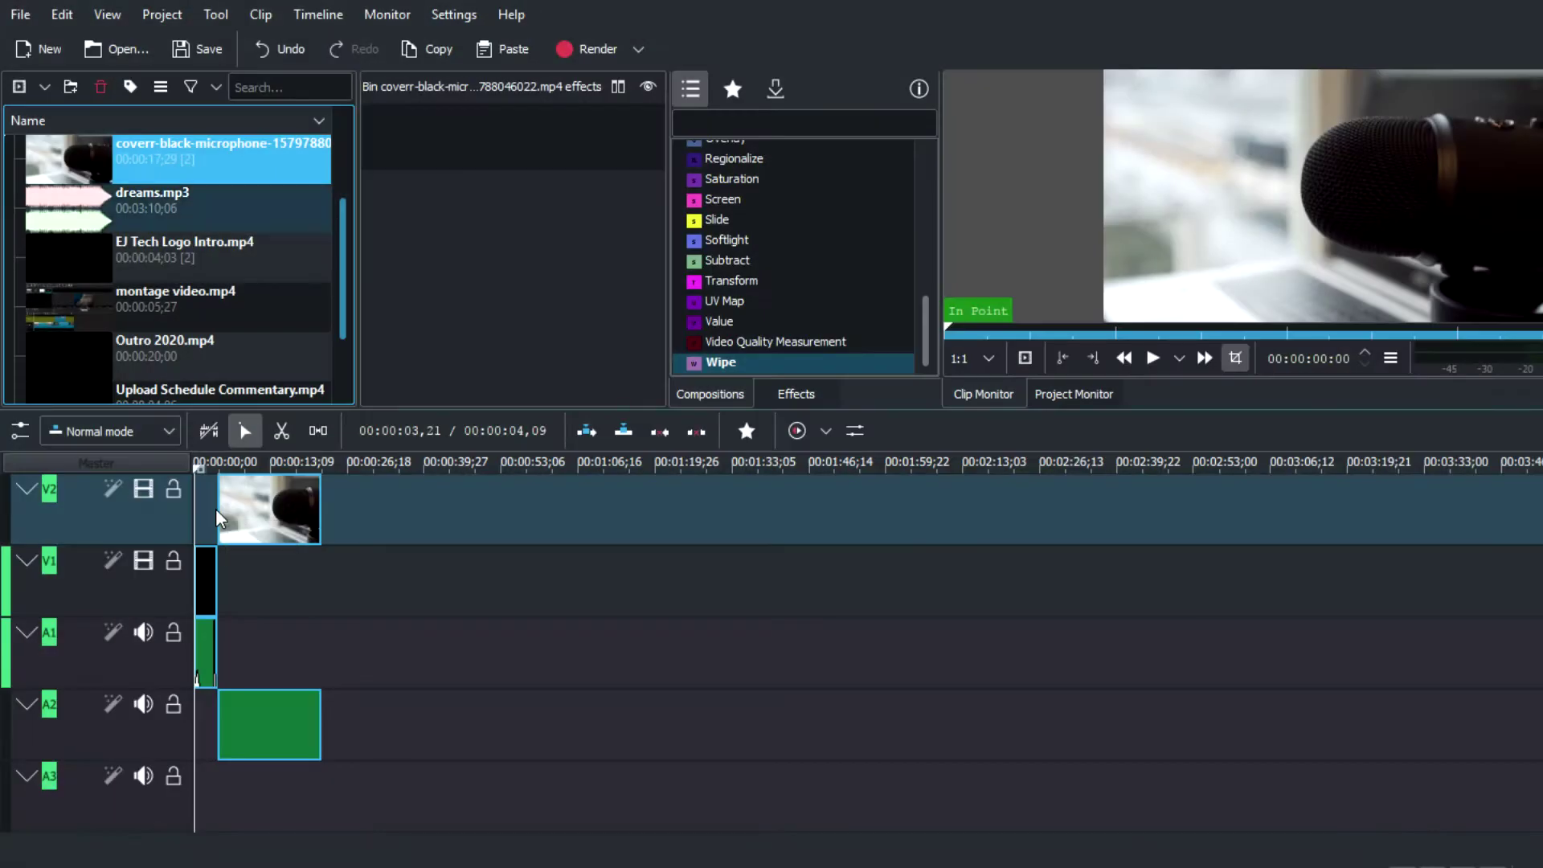
Step: Ungroup the microphone clip and delete its audio part from A2
click(265, 741)
right_click(276, 518)
click(338, 539)
click(266, 734)
key(Delete)
click(266, 506)
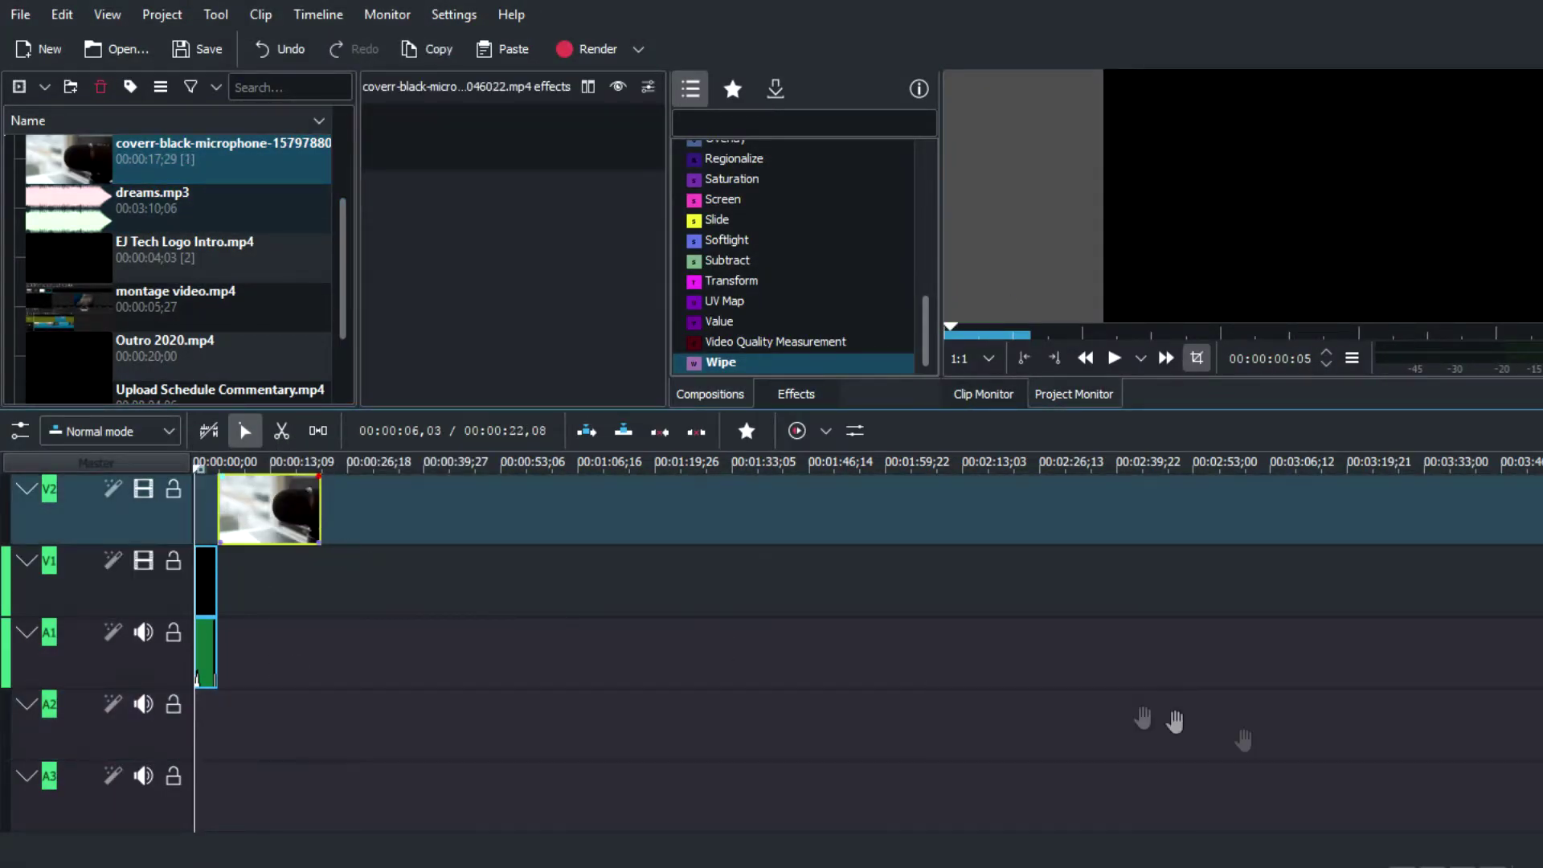
Step: Add a fade-in of about 1.5 seconds to the start of the microphone clip on V2
key(ctrl+plus)
key(ctrl+plus)
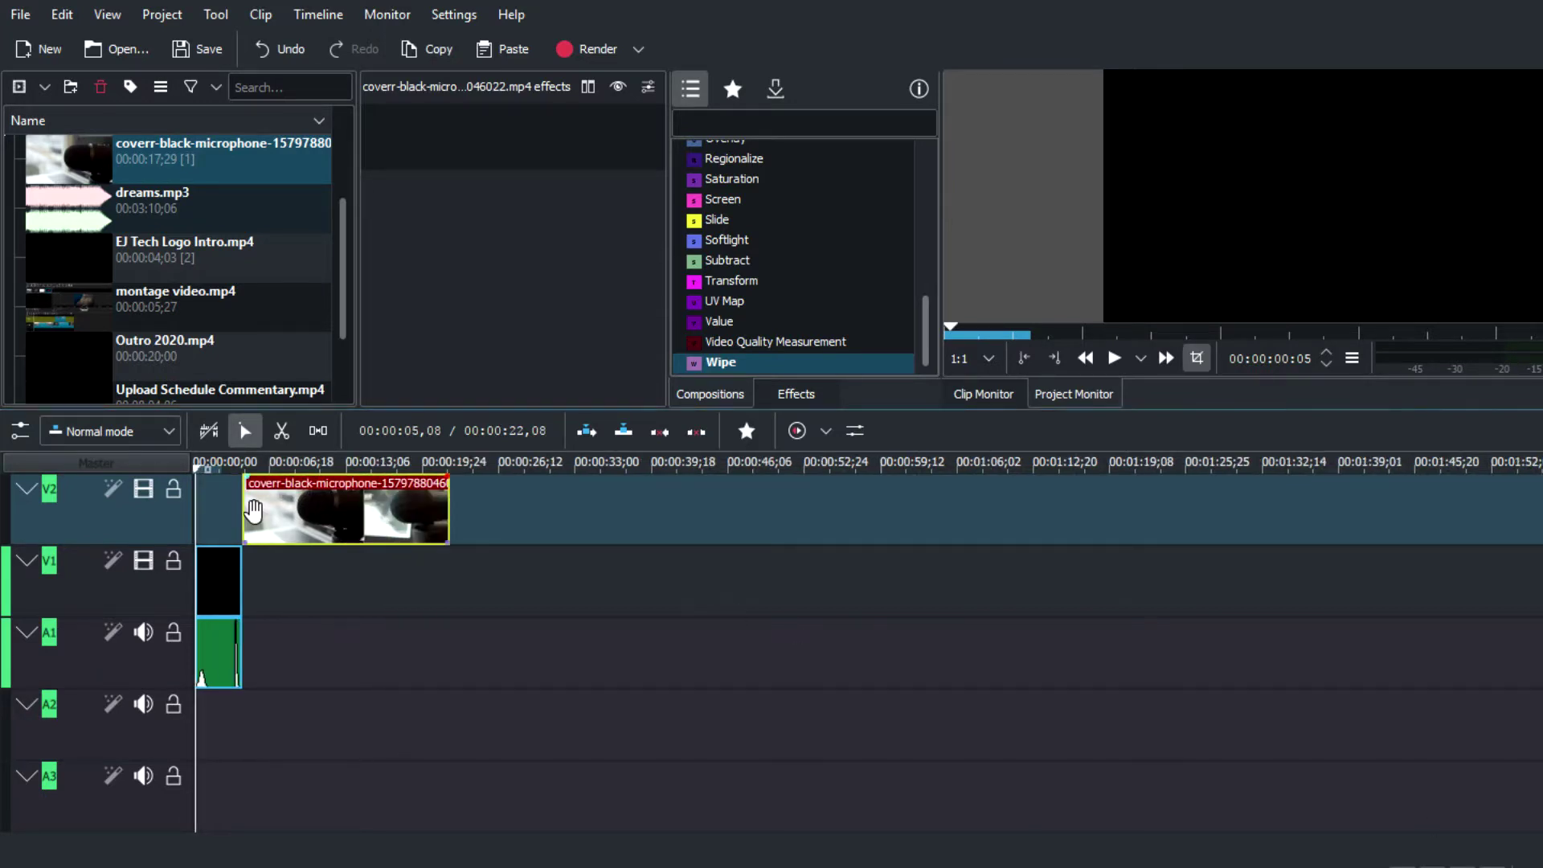
drag(247, 483, 270, 484)
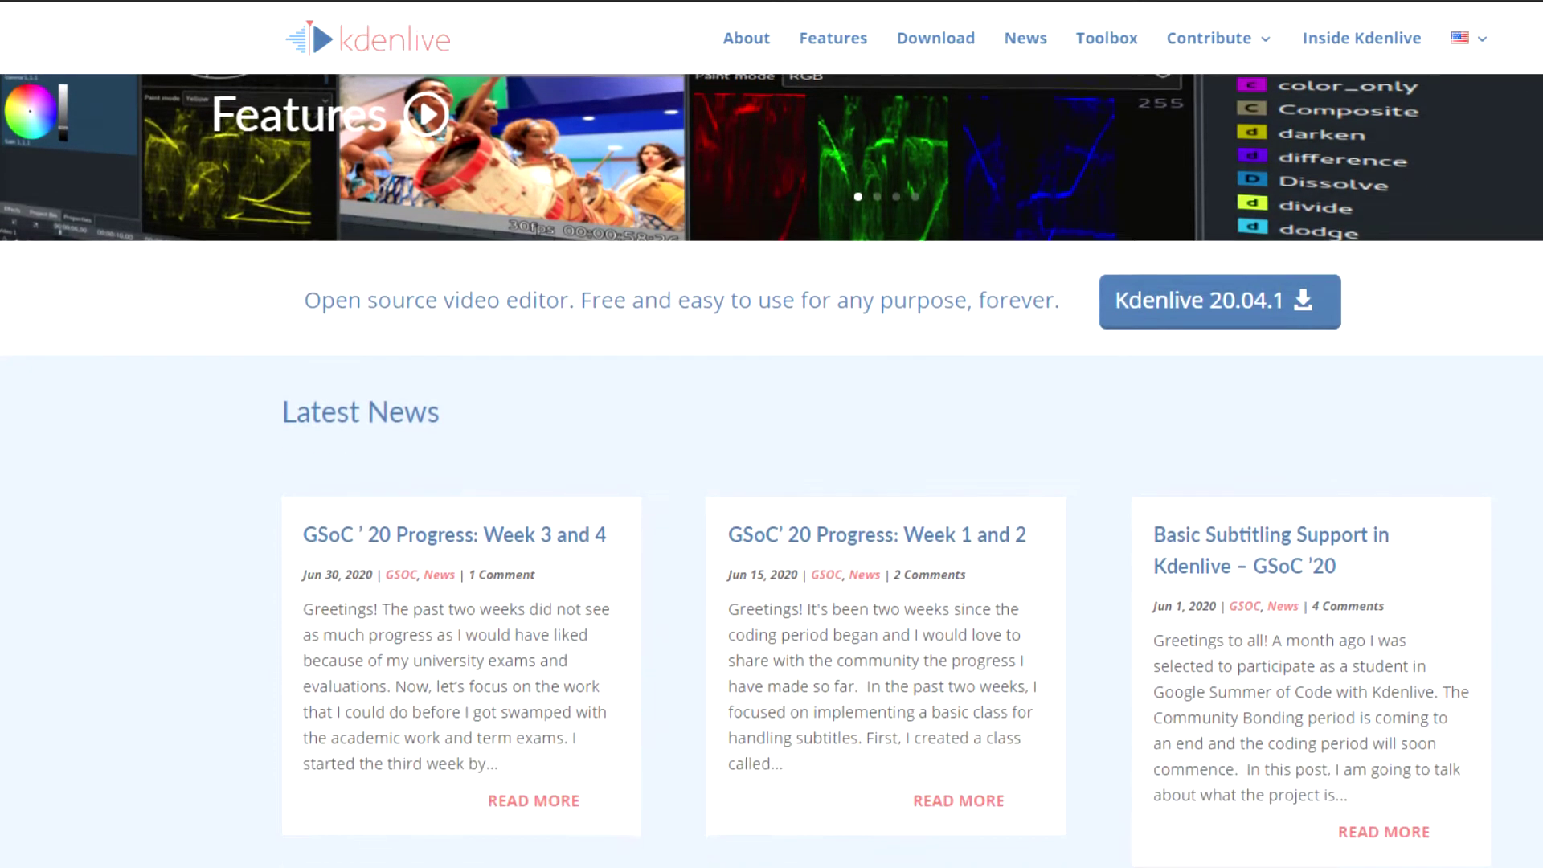
Step: Look through the Kdenlive website's homepage, including its latest news, help resources and video showcase
scroll(772, 482, down, 15)
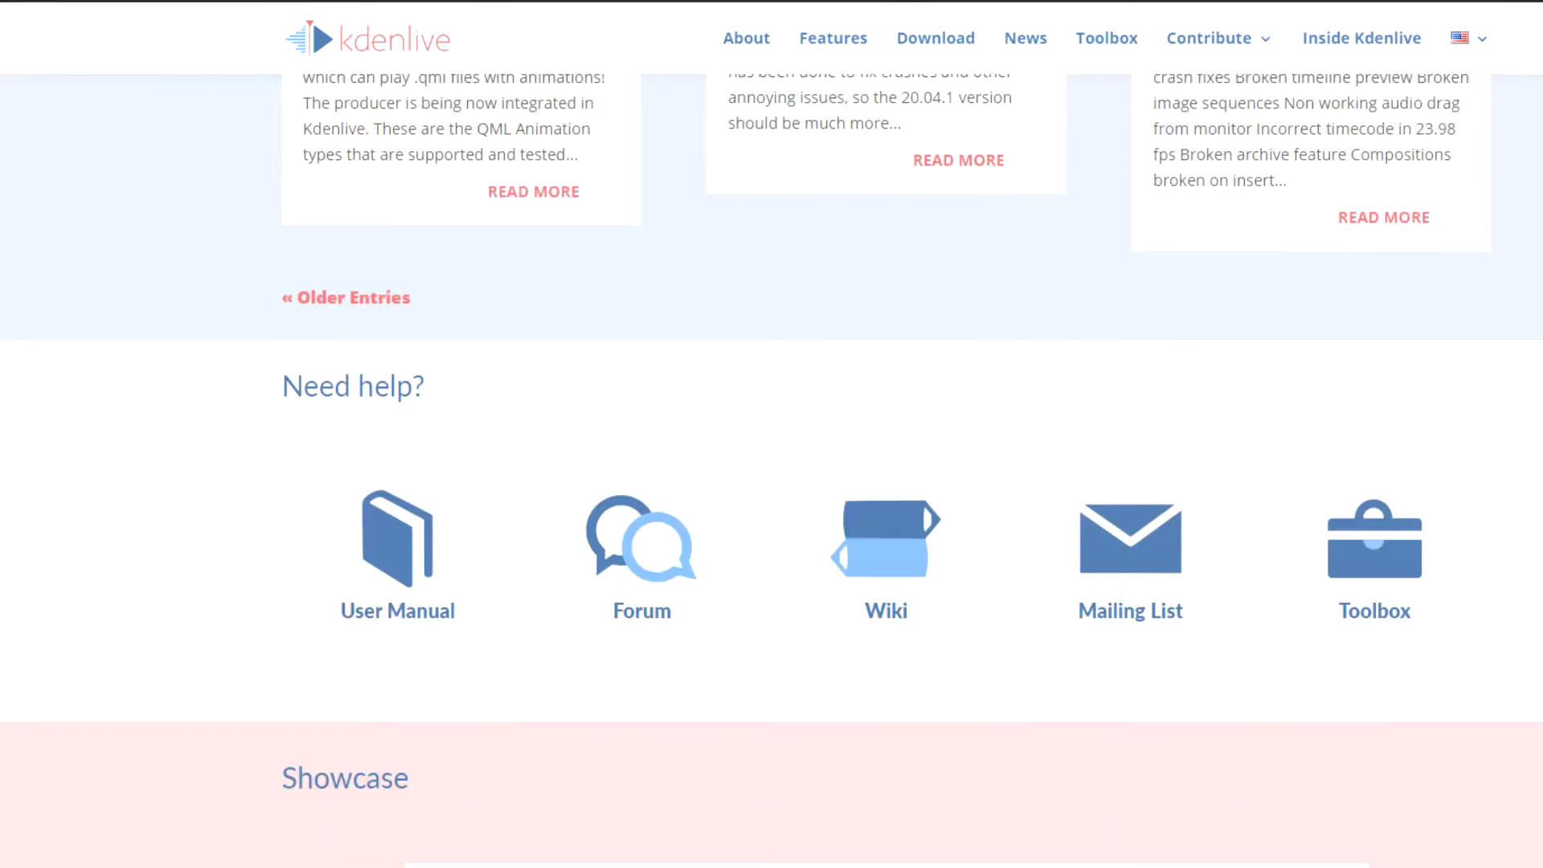
scroll(772, 483, down, 10)
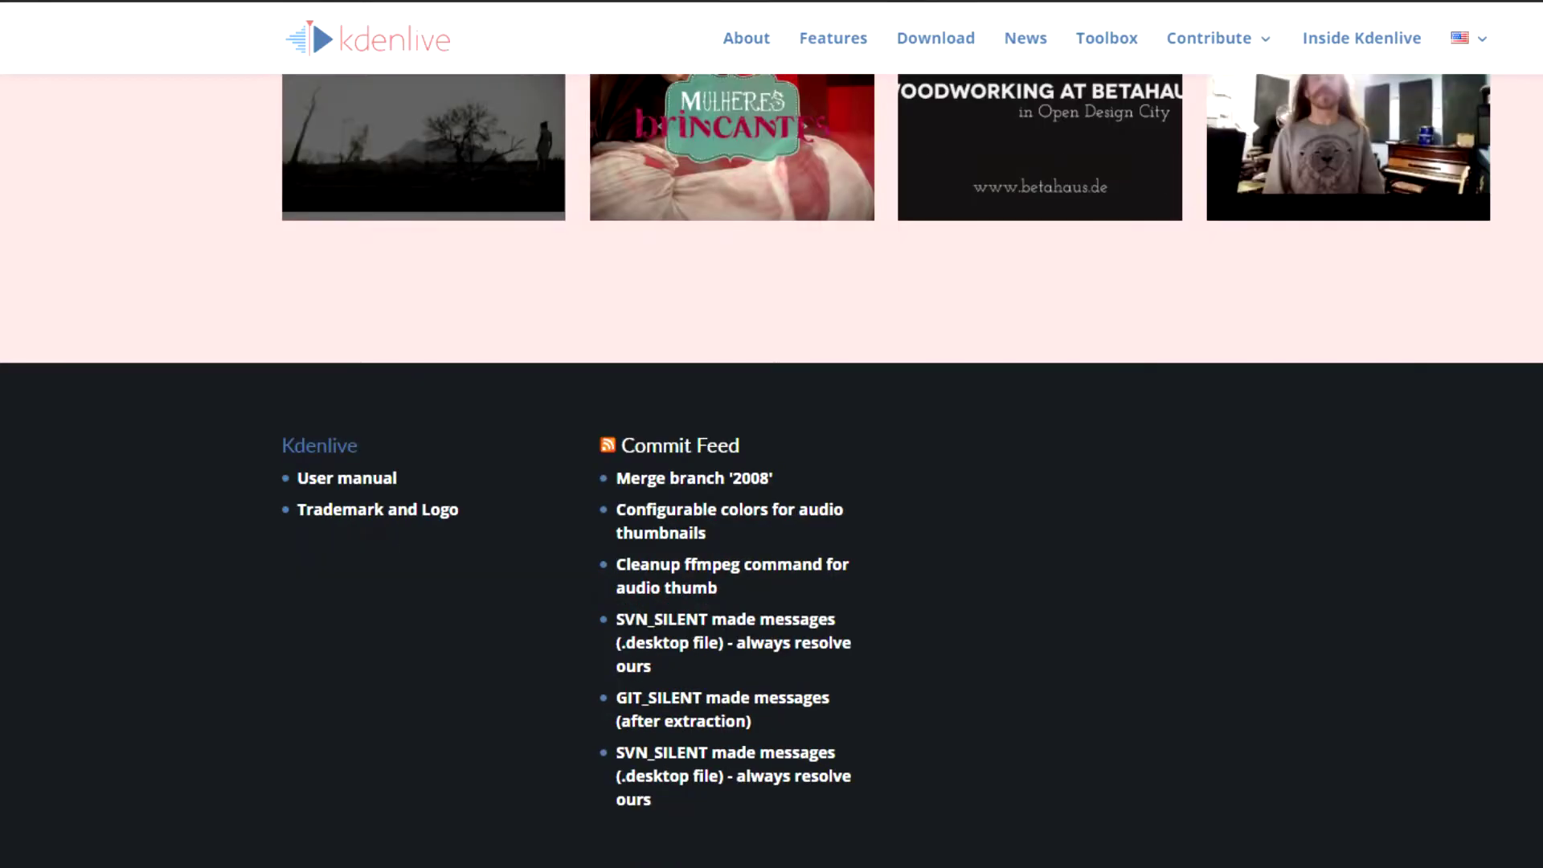
scroll(772, 482, up, 10)
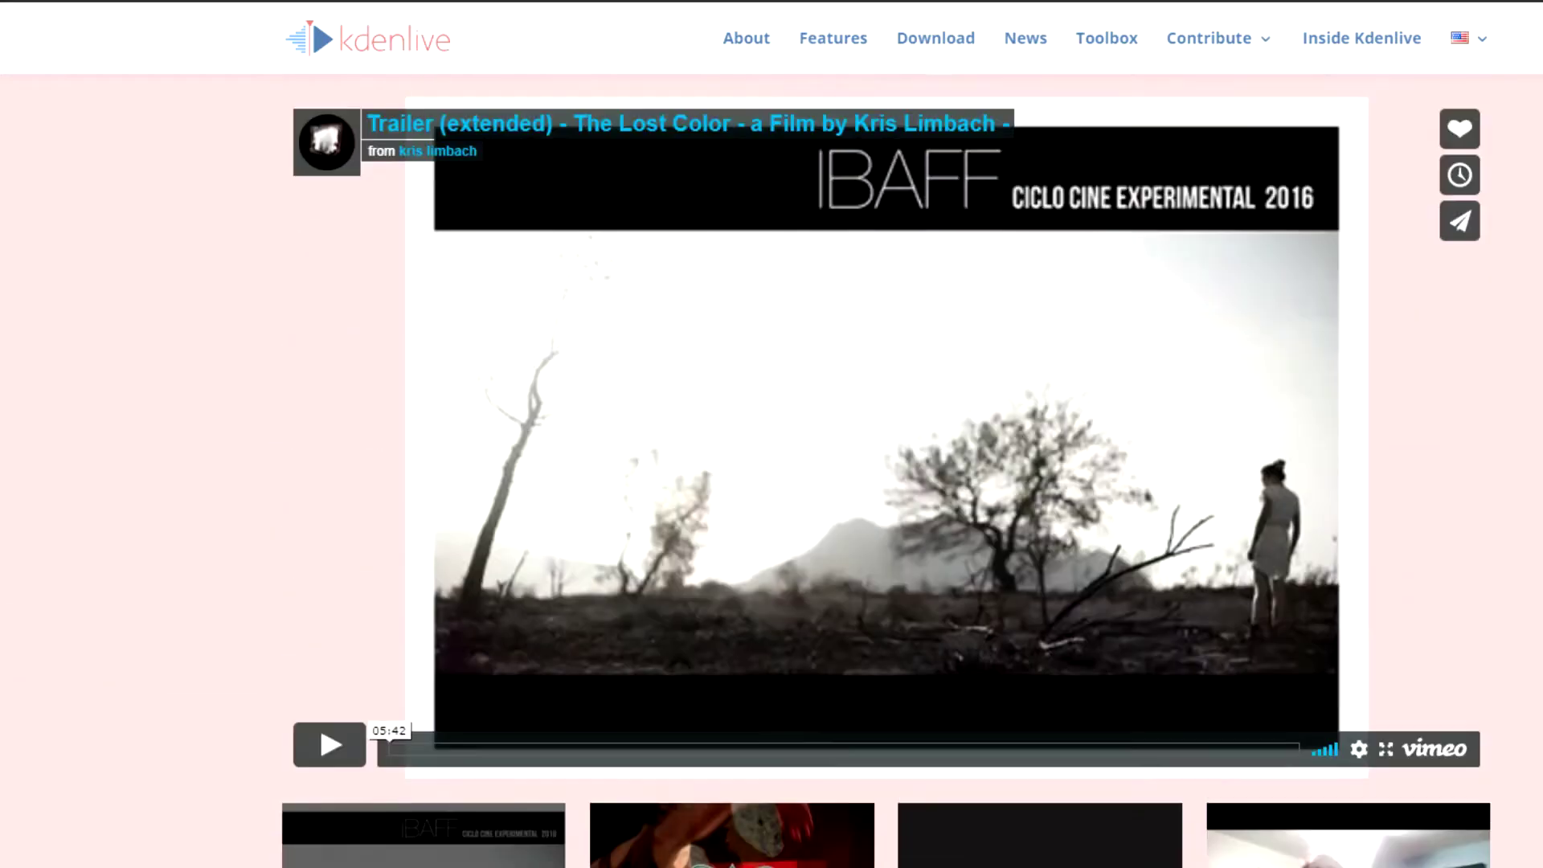
scroll(772, 483, up, 15)
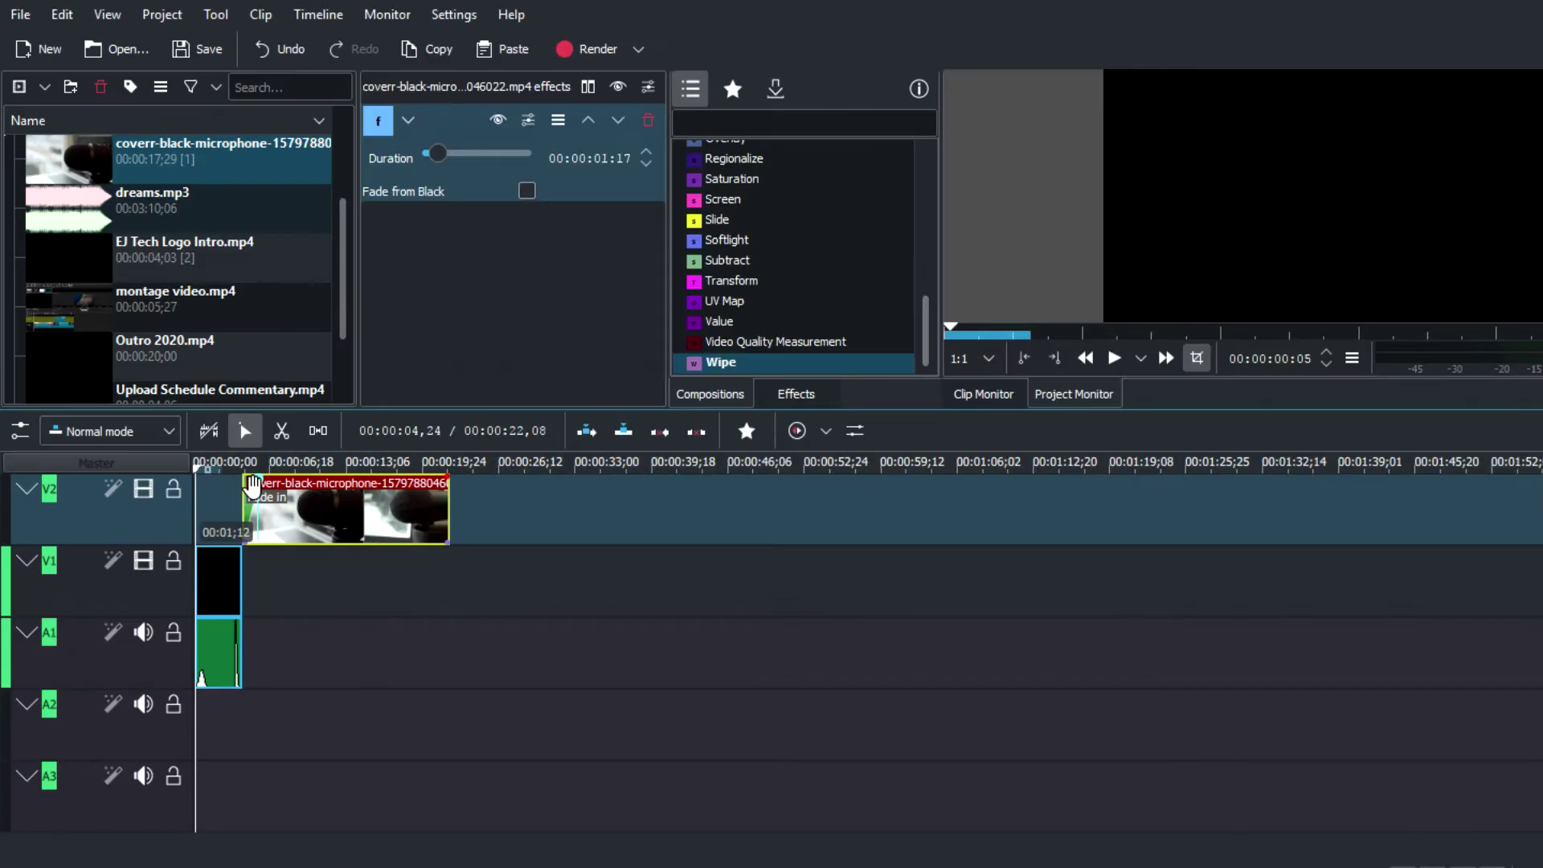
drag(254, 486, 250, 486)
scroll(180, 336, down, 2)
scroll(148, 290, up, 5)
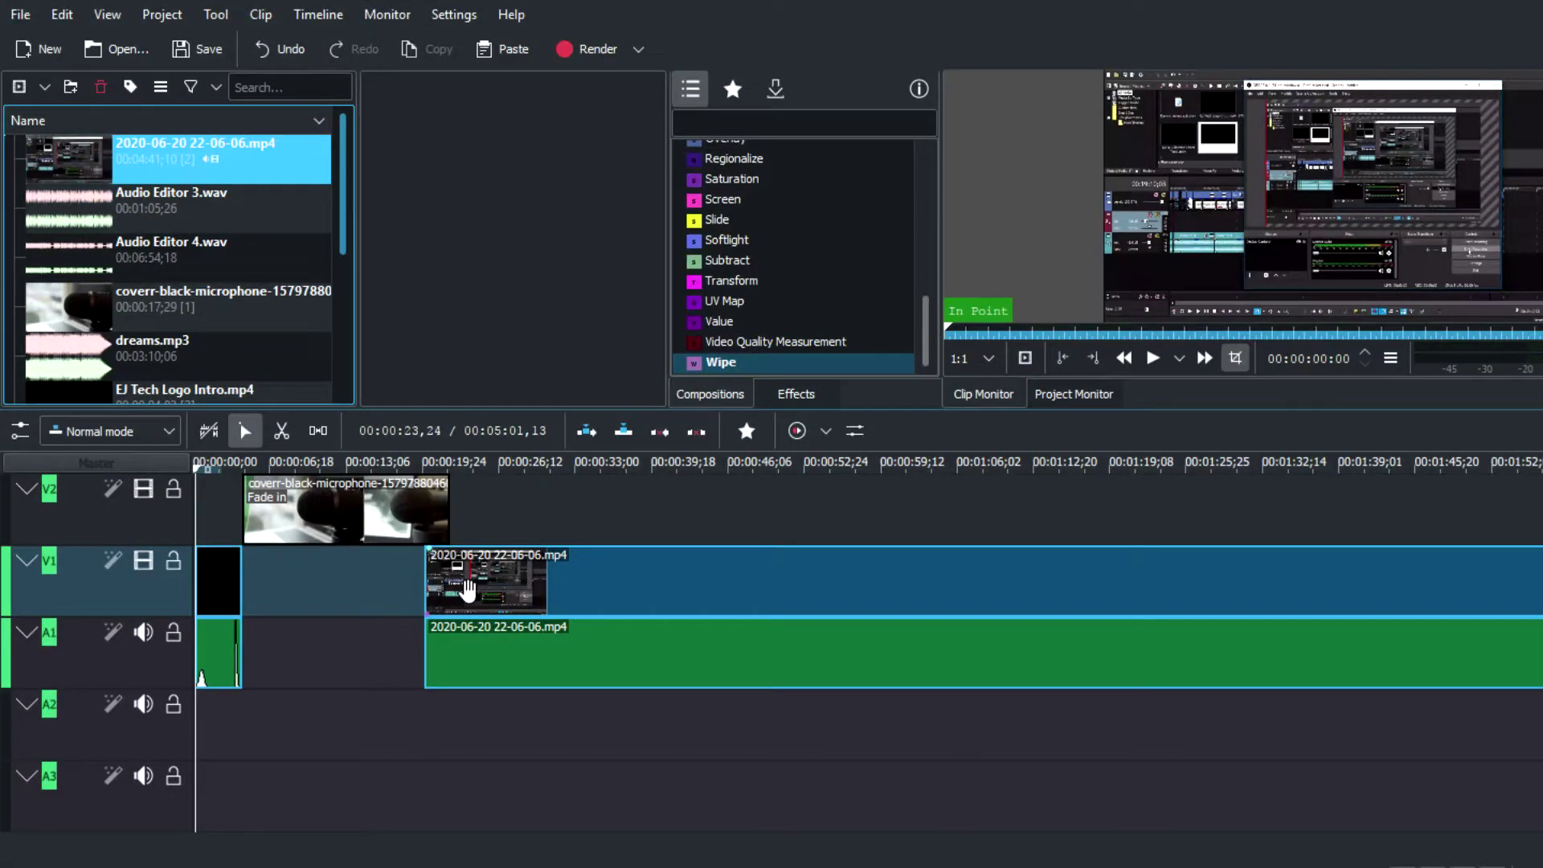
drag(468, 589, 494, 590)
right_click(617, 599)
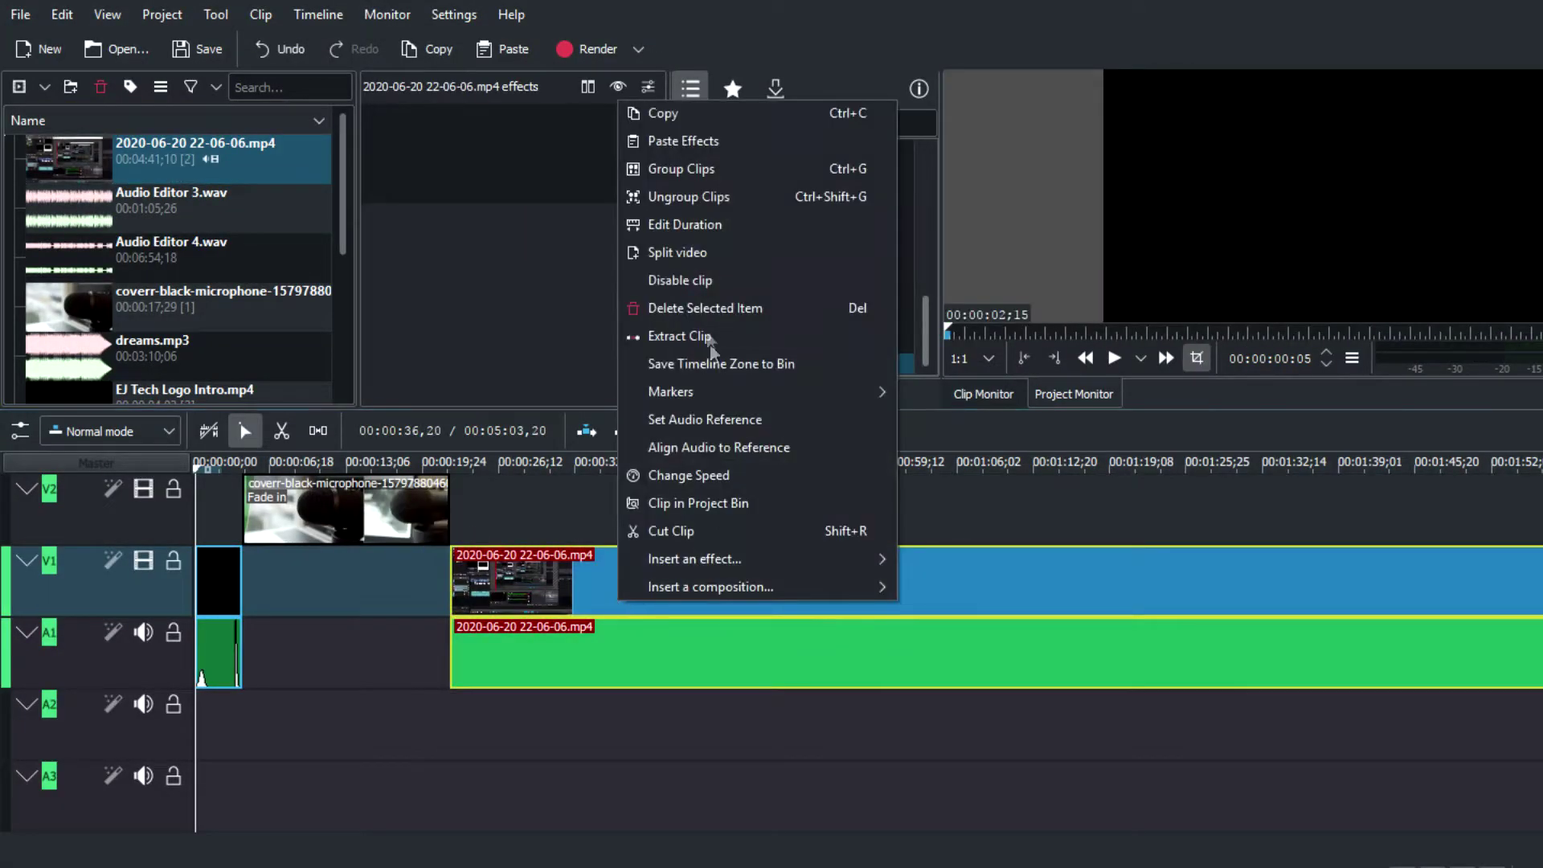
click(673, 500)
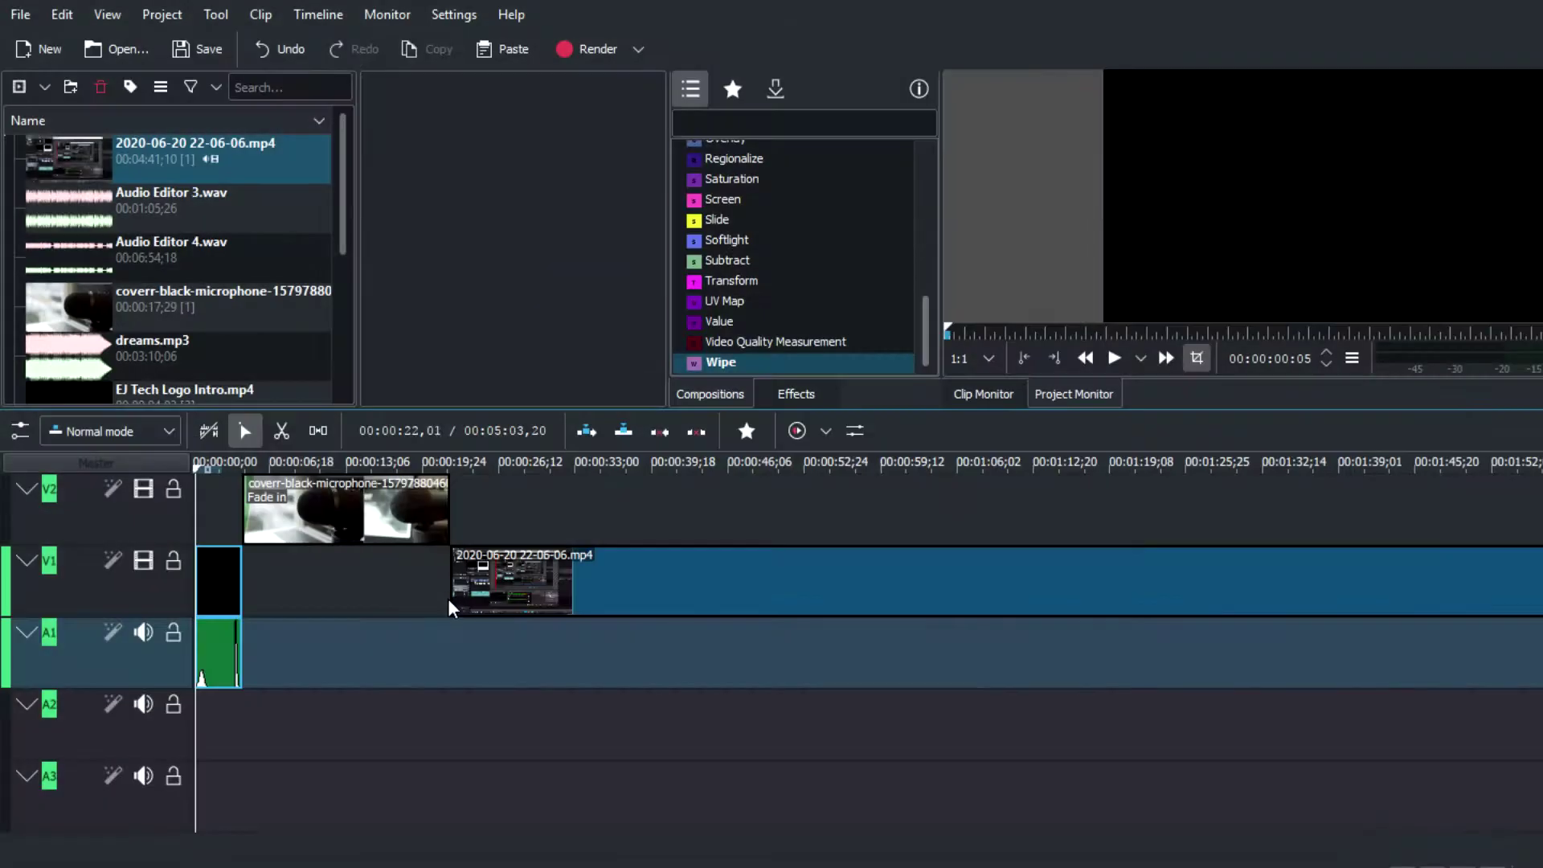
click(447, 598)
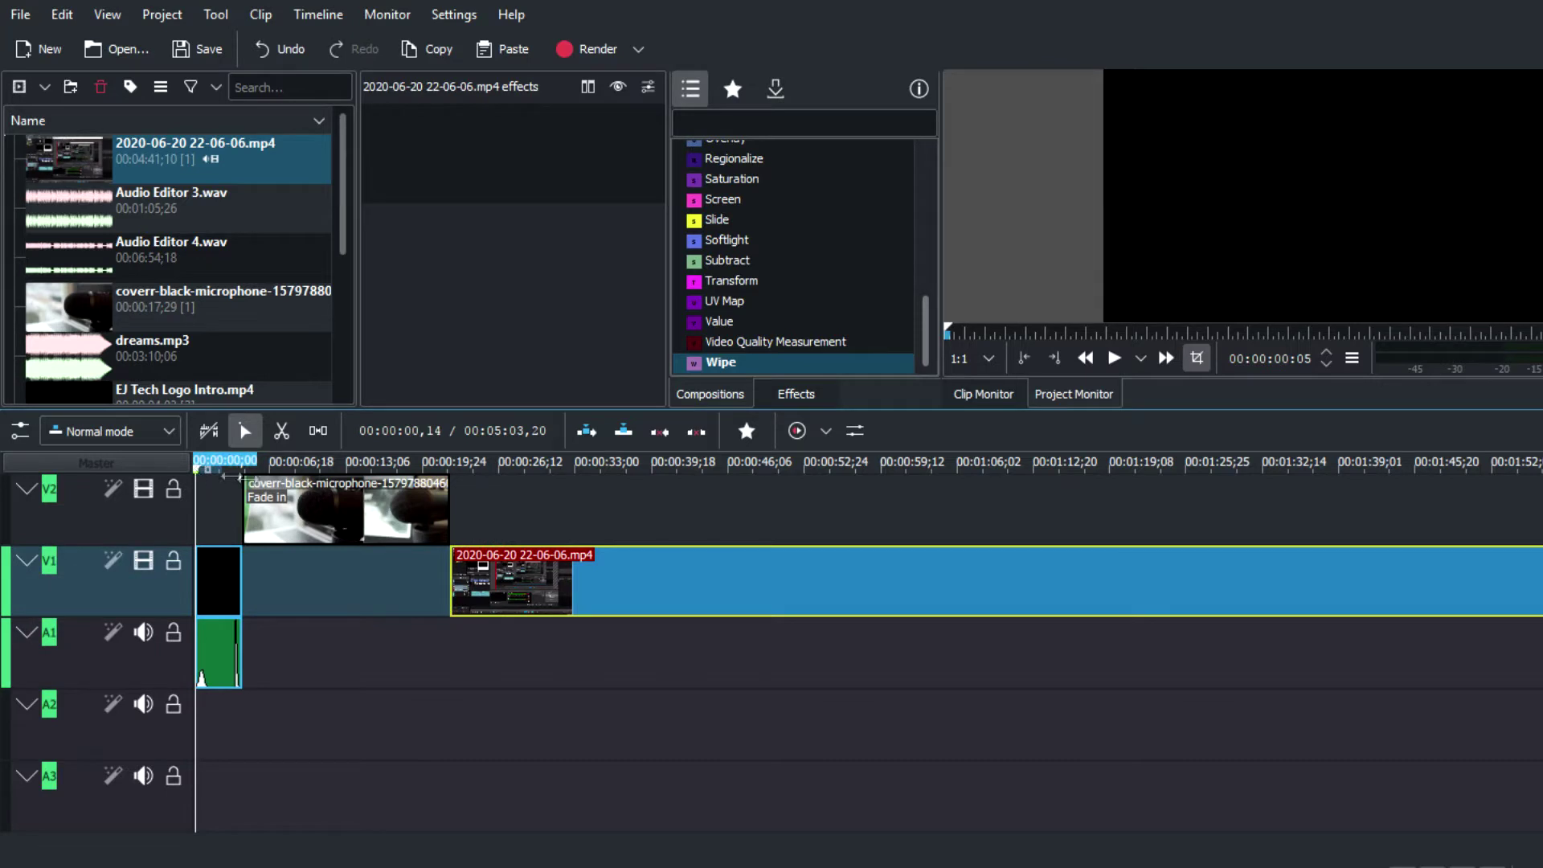
Step: Preview the start of the screen recording on V1, trim off its opening seconds and close the gap behind the microphone clip
drag(210, 470, 518, 512)
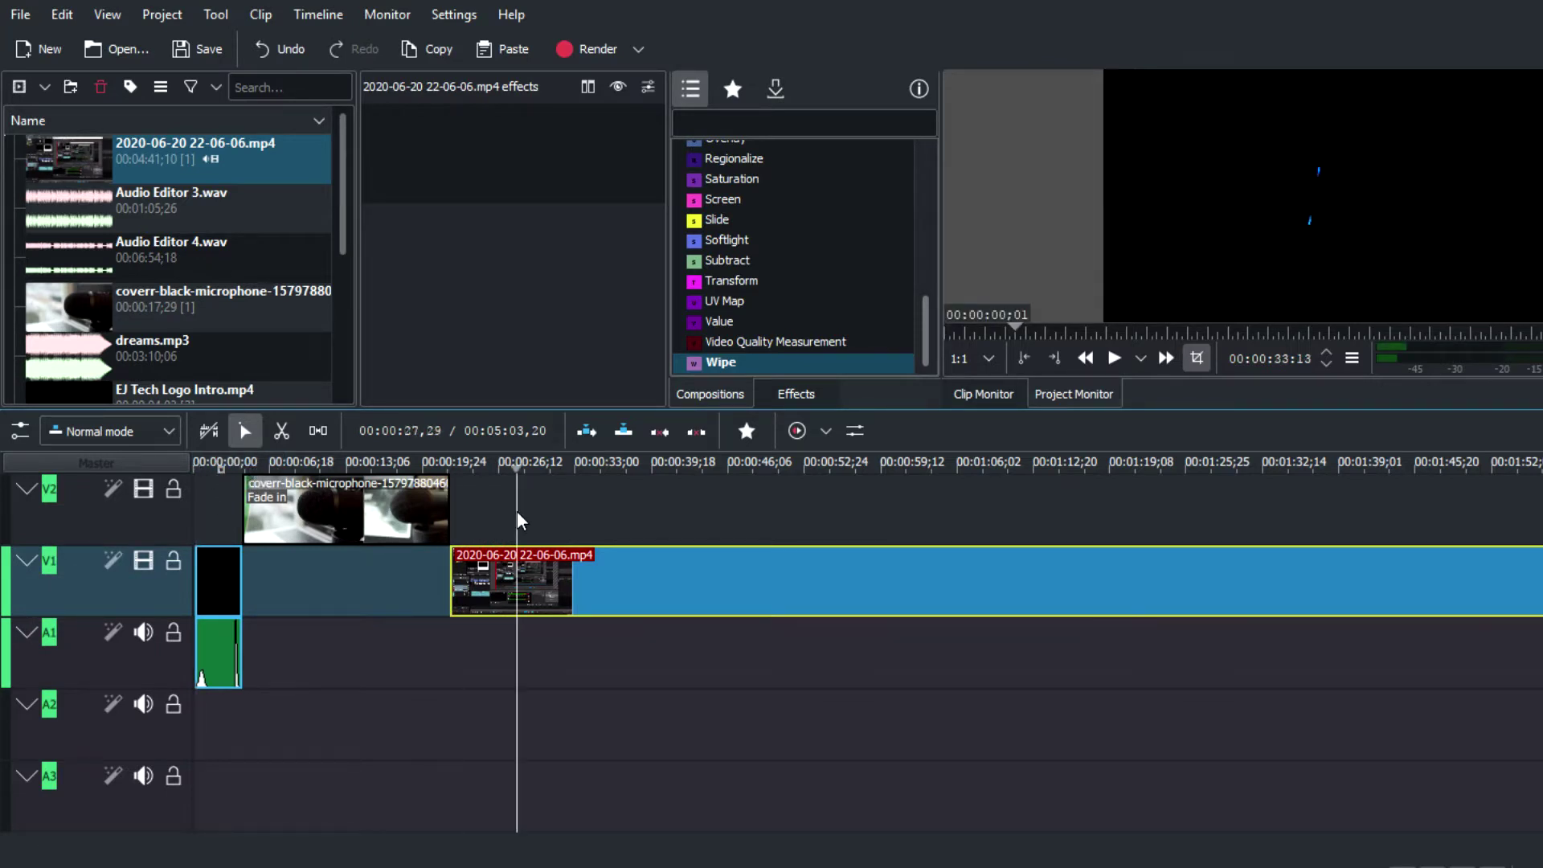
key(space)
right_click(532, 516)
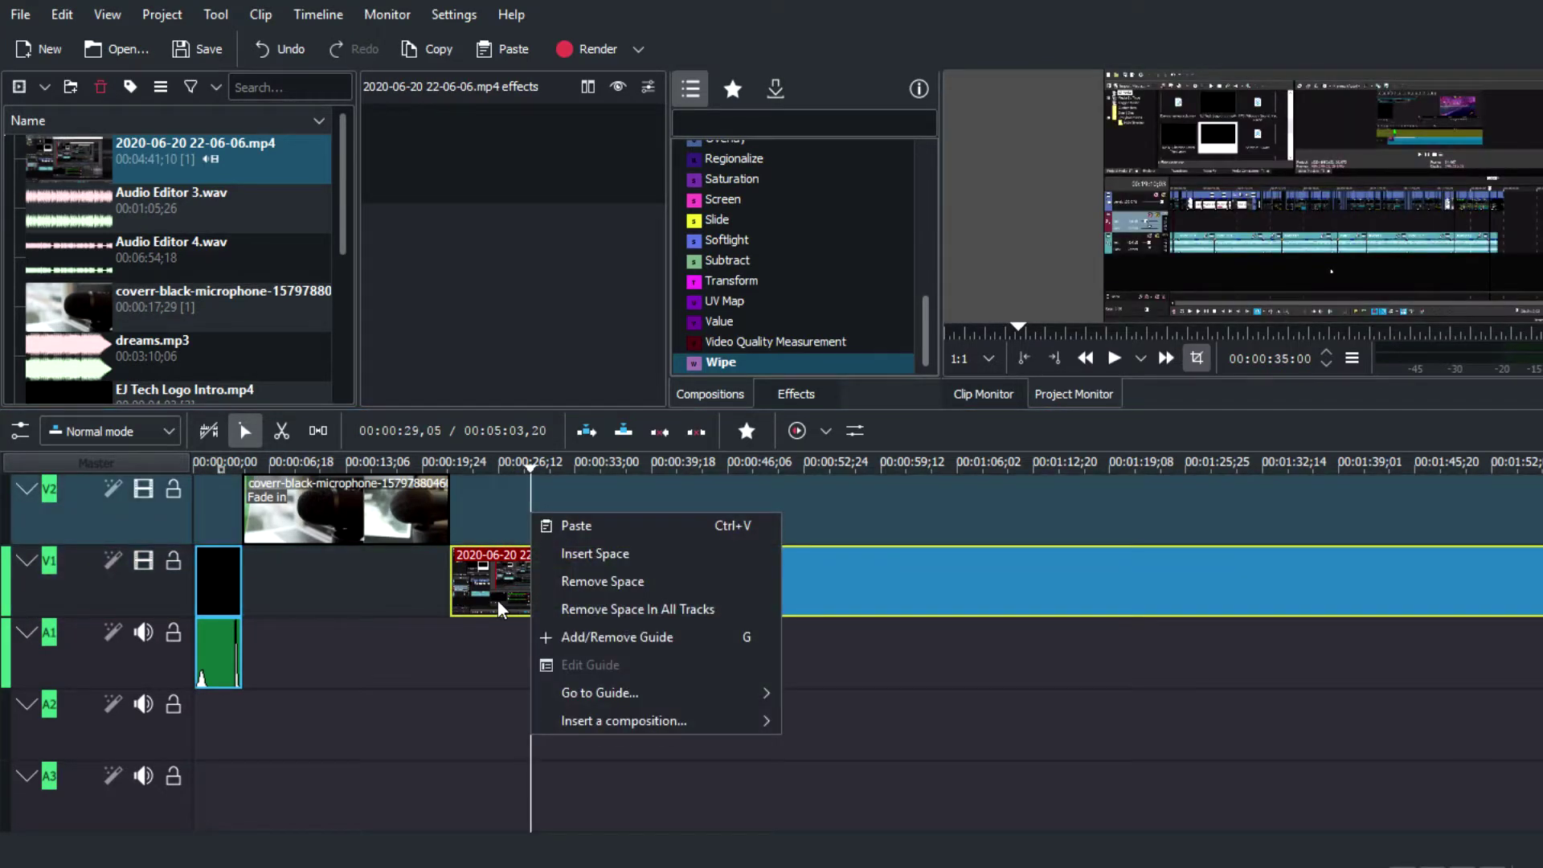
drag(498, 602, 543, 592)
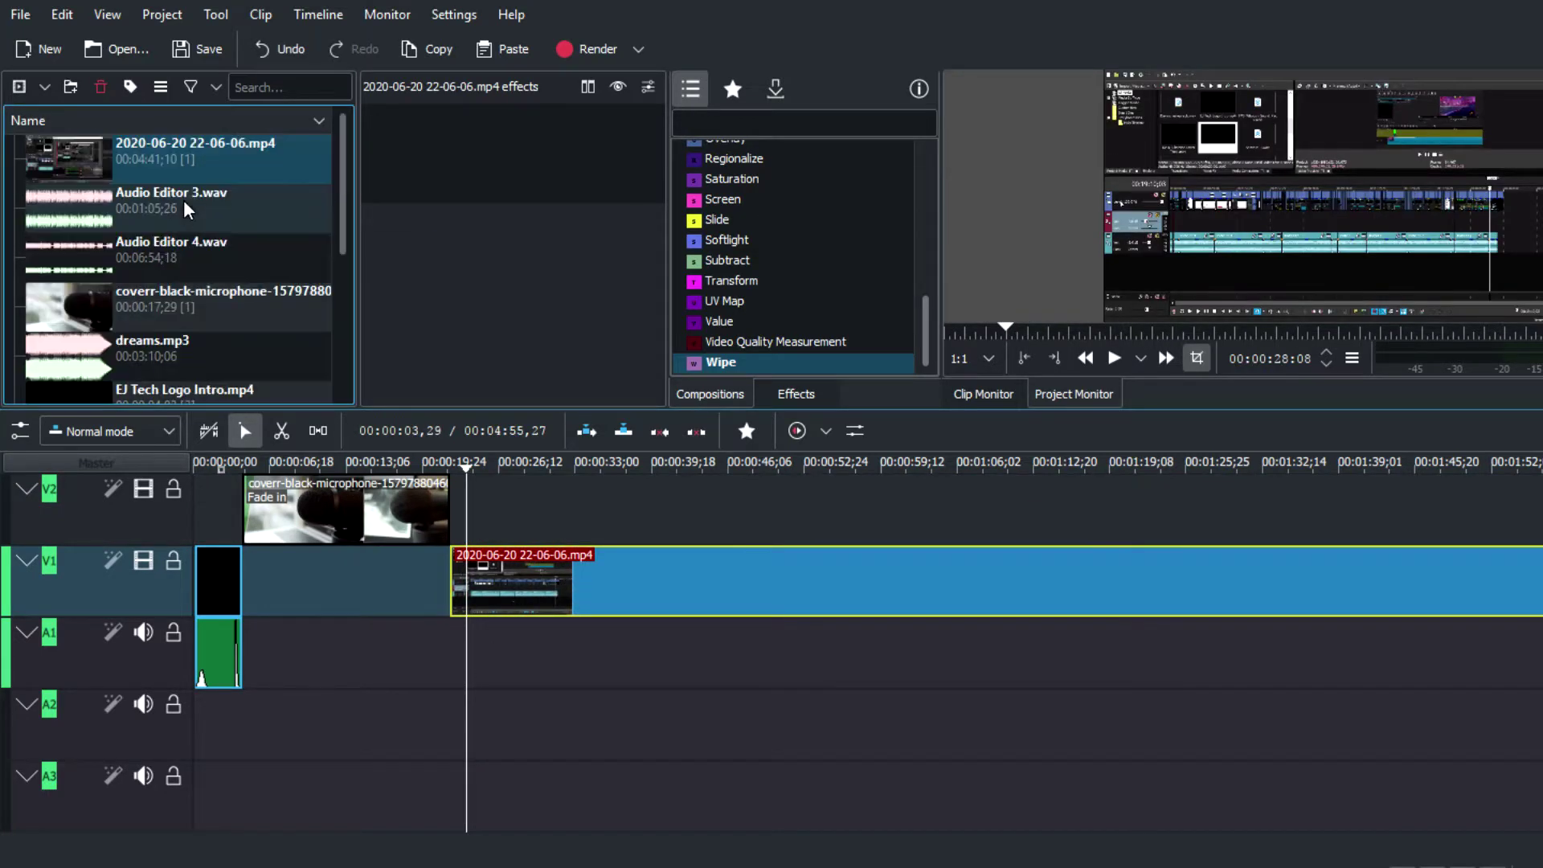
Step: Place Audio Editor 3.wav on A2, starting where the logo intro ends
drag(182, 224, 244, 706)
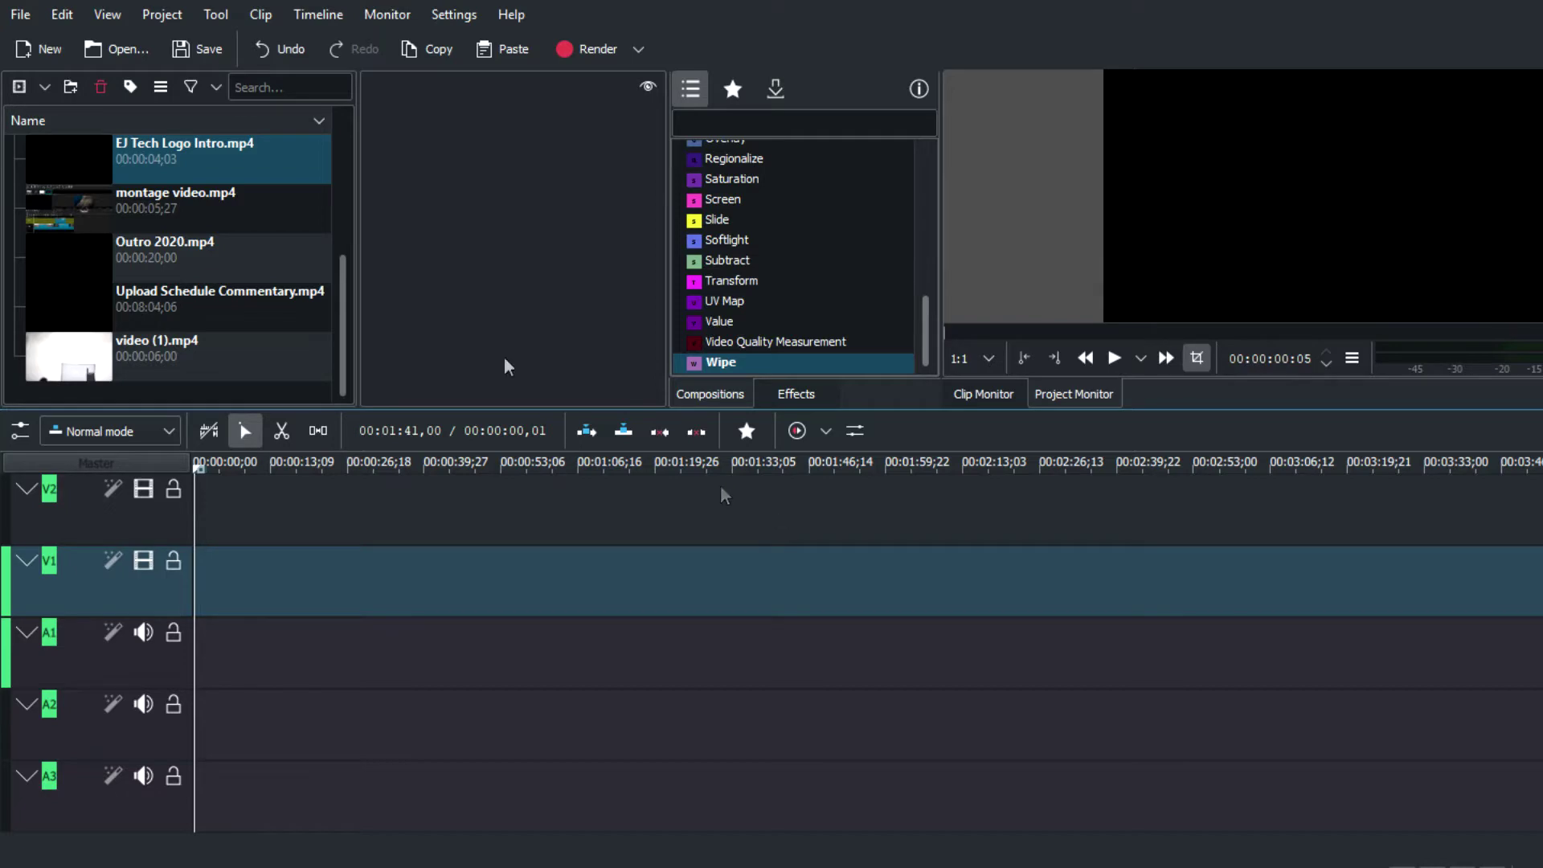
mouse_move(125, 169)
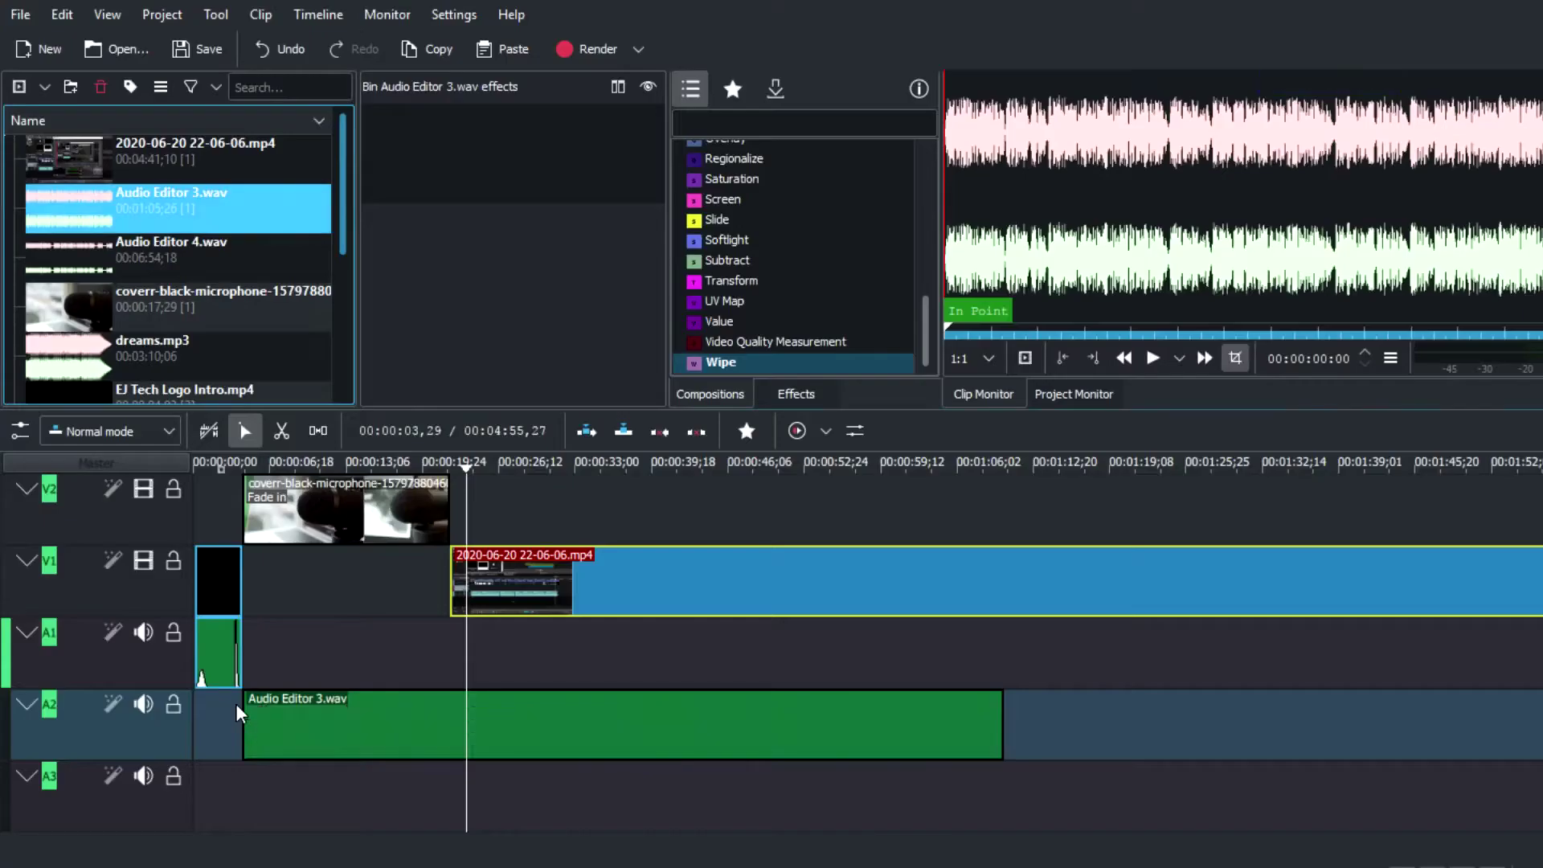
Step: Split the screen recording on V1 about 36 seconds into the timeline and move its second piece away to leave a gap
key(ctrl+minus)
key(ctrl+minus)
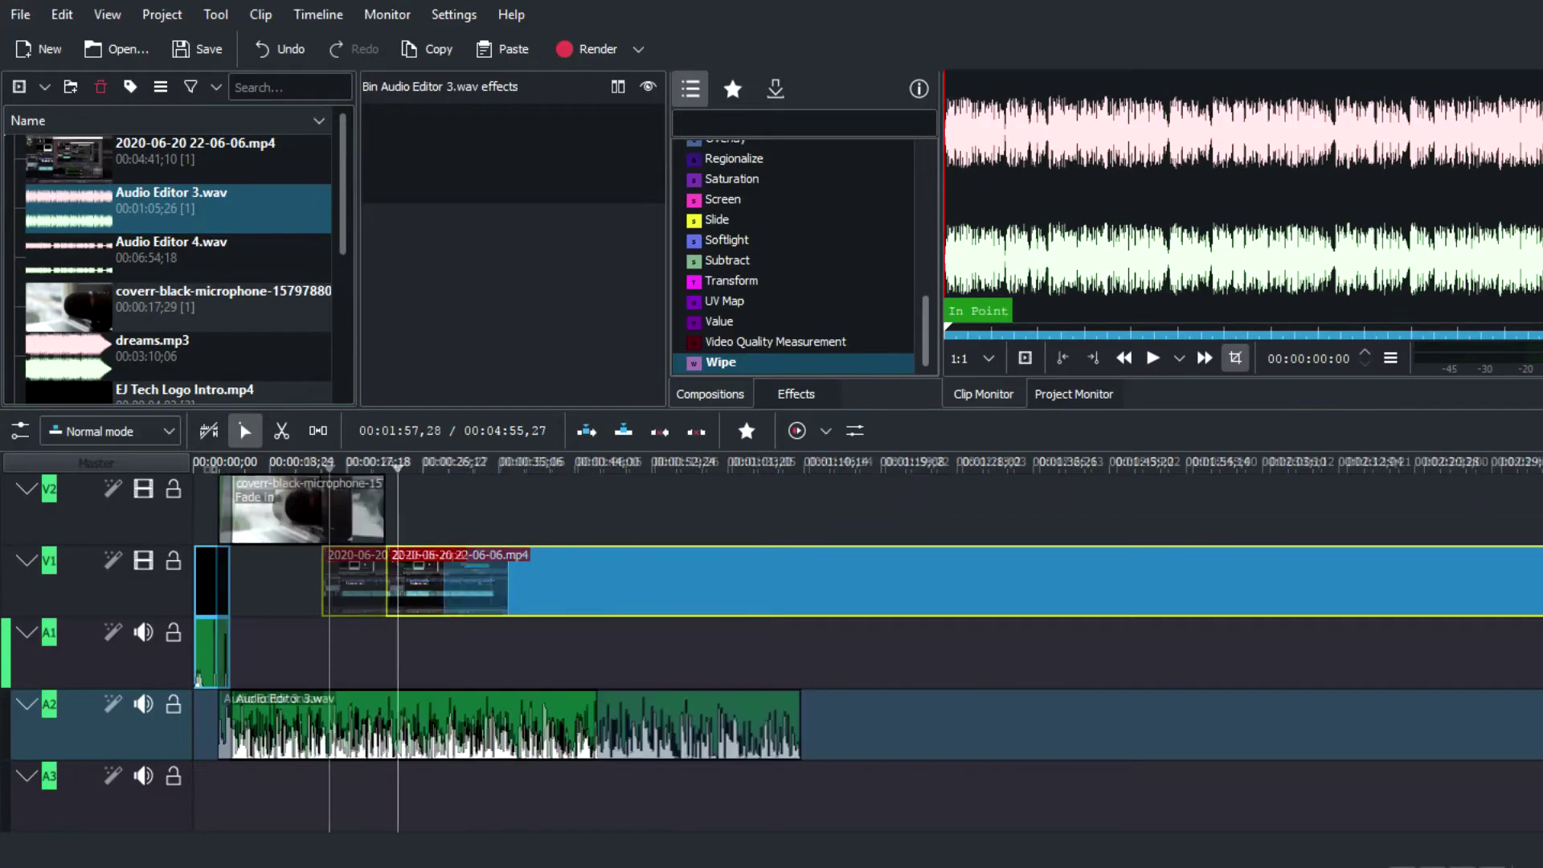
drag(328, 481, 378, 479)
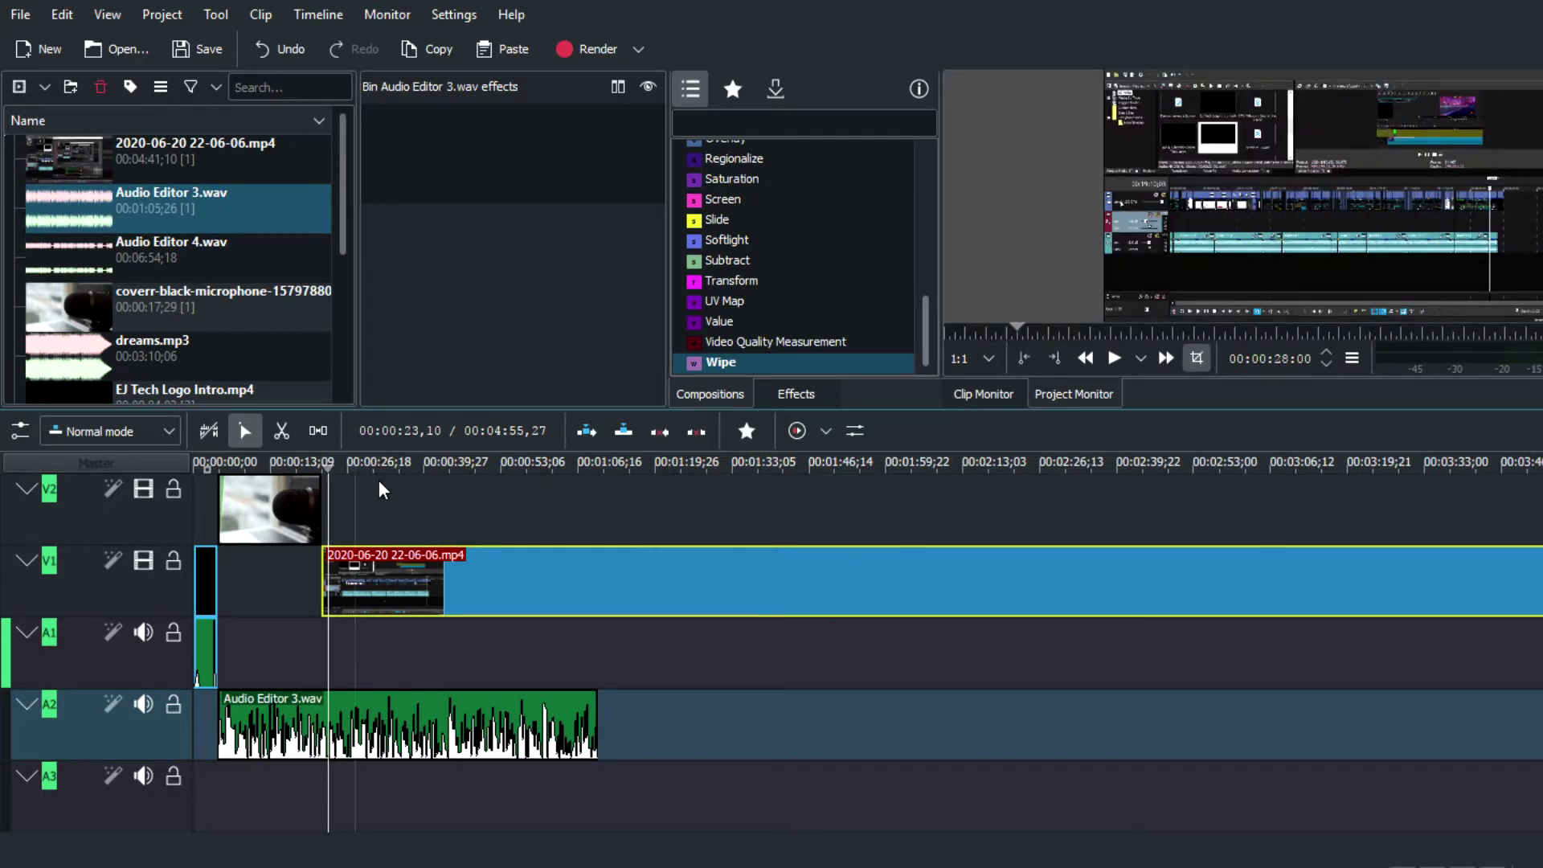
click(405, 613)
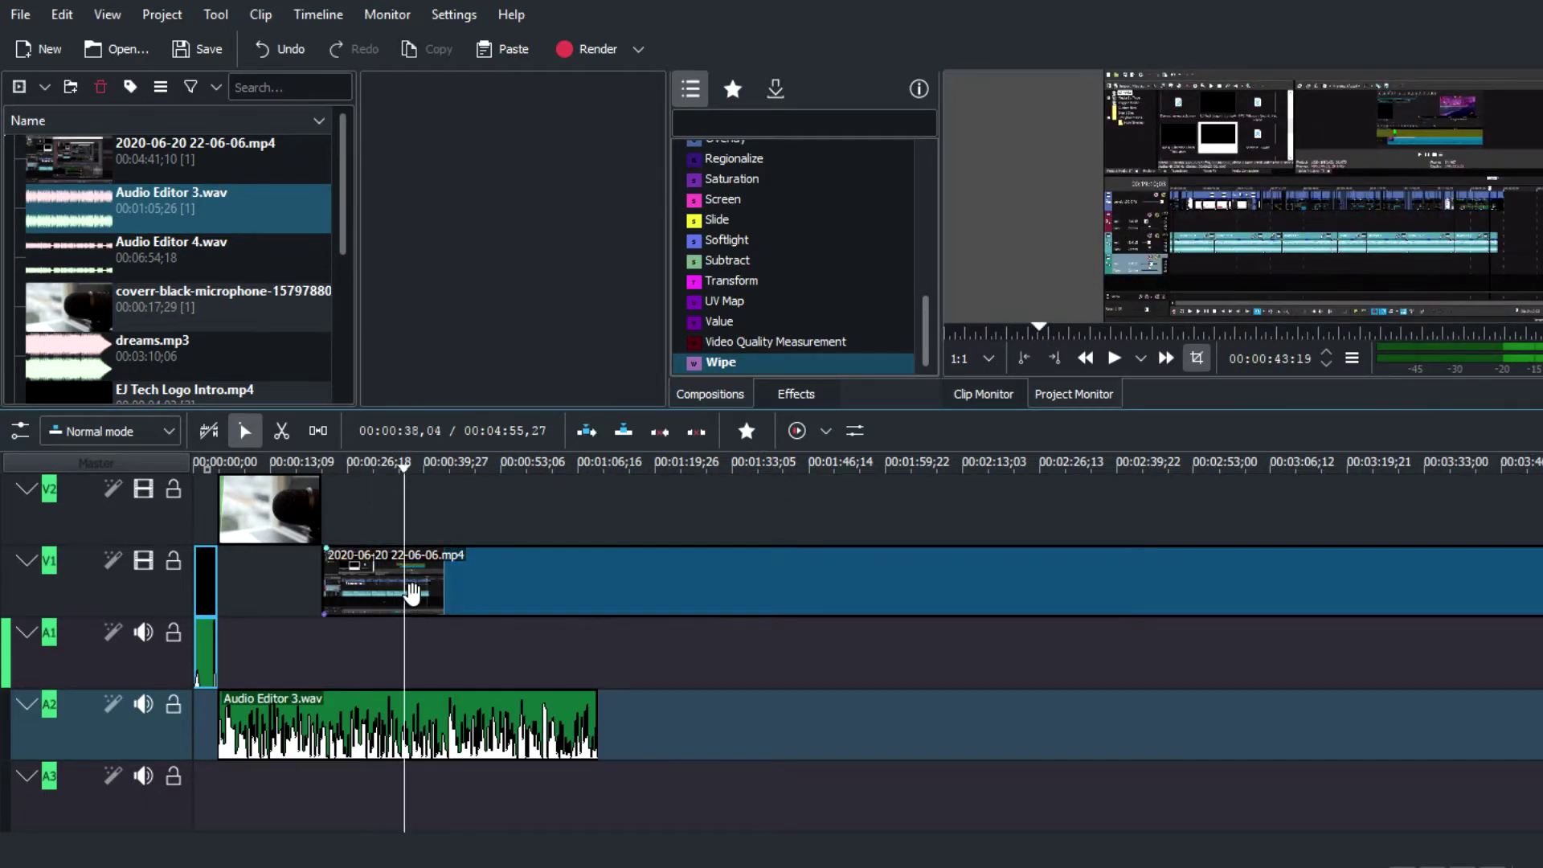
right_click(407, 595)
click(460, 527)
drag(474, 593, 529, 593)
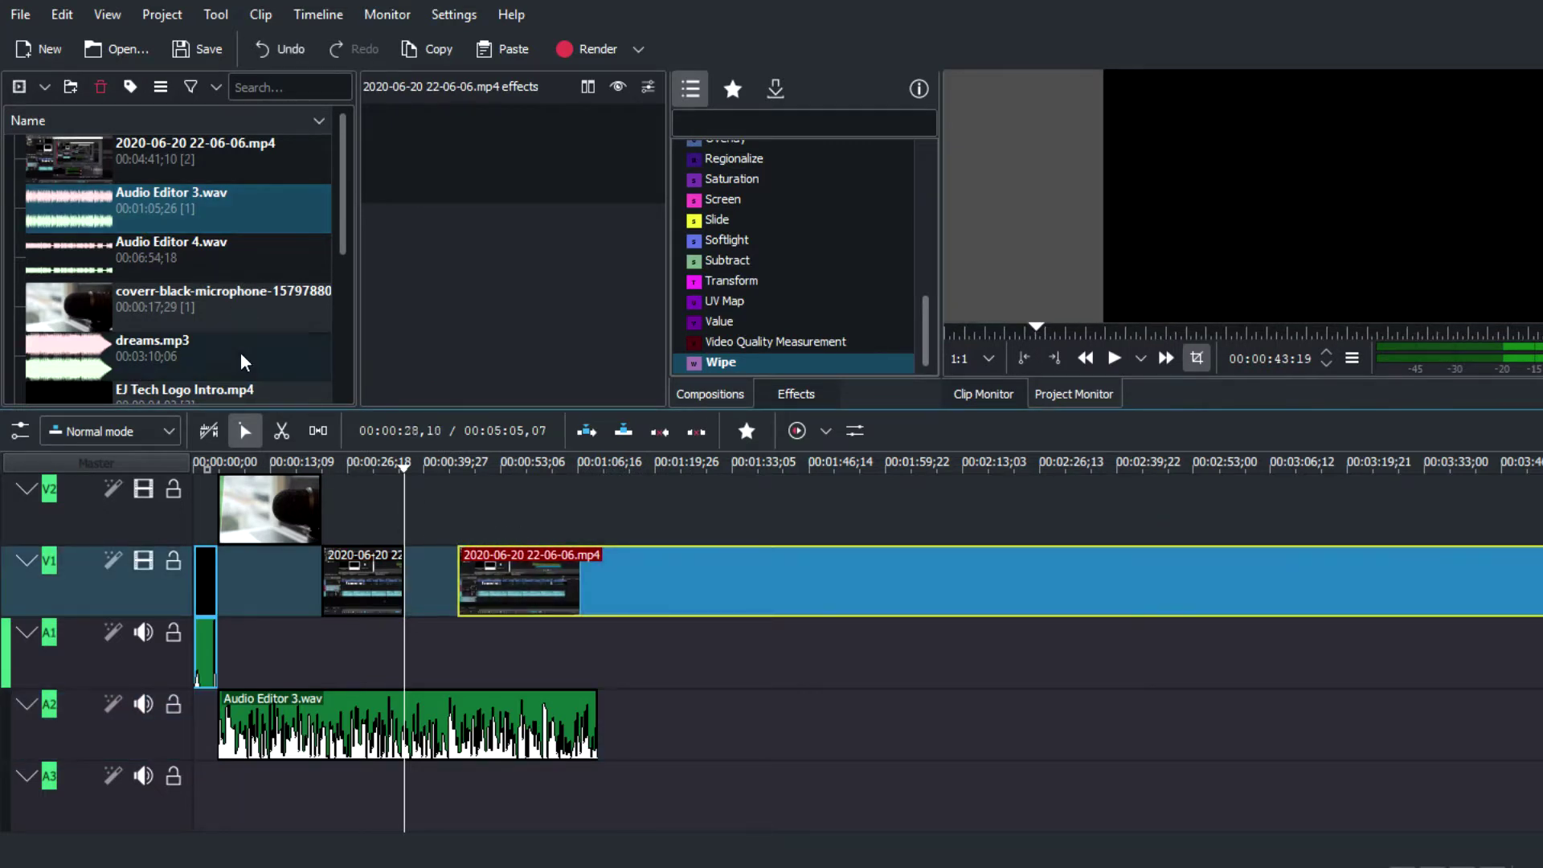
Step: Try to place montage video.mp4 above the gap on V2 and in the gap on V1
scroll(240, 352, down, 5)
scroll(245, 362, up, 3)
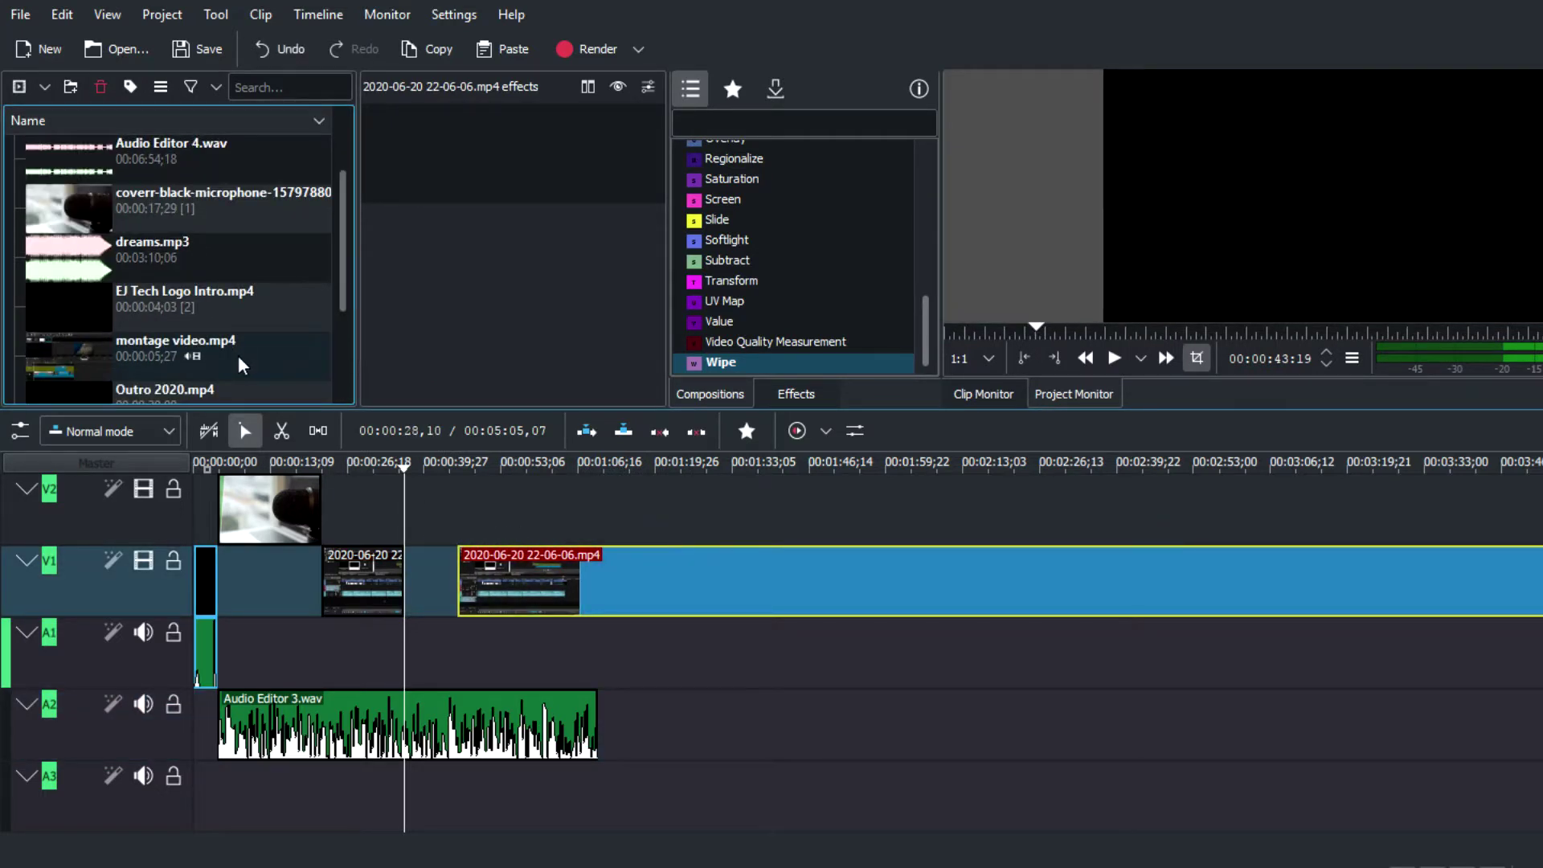
drag(220, 362, 388, 480)
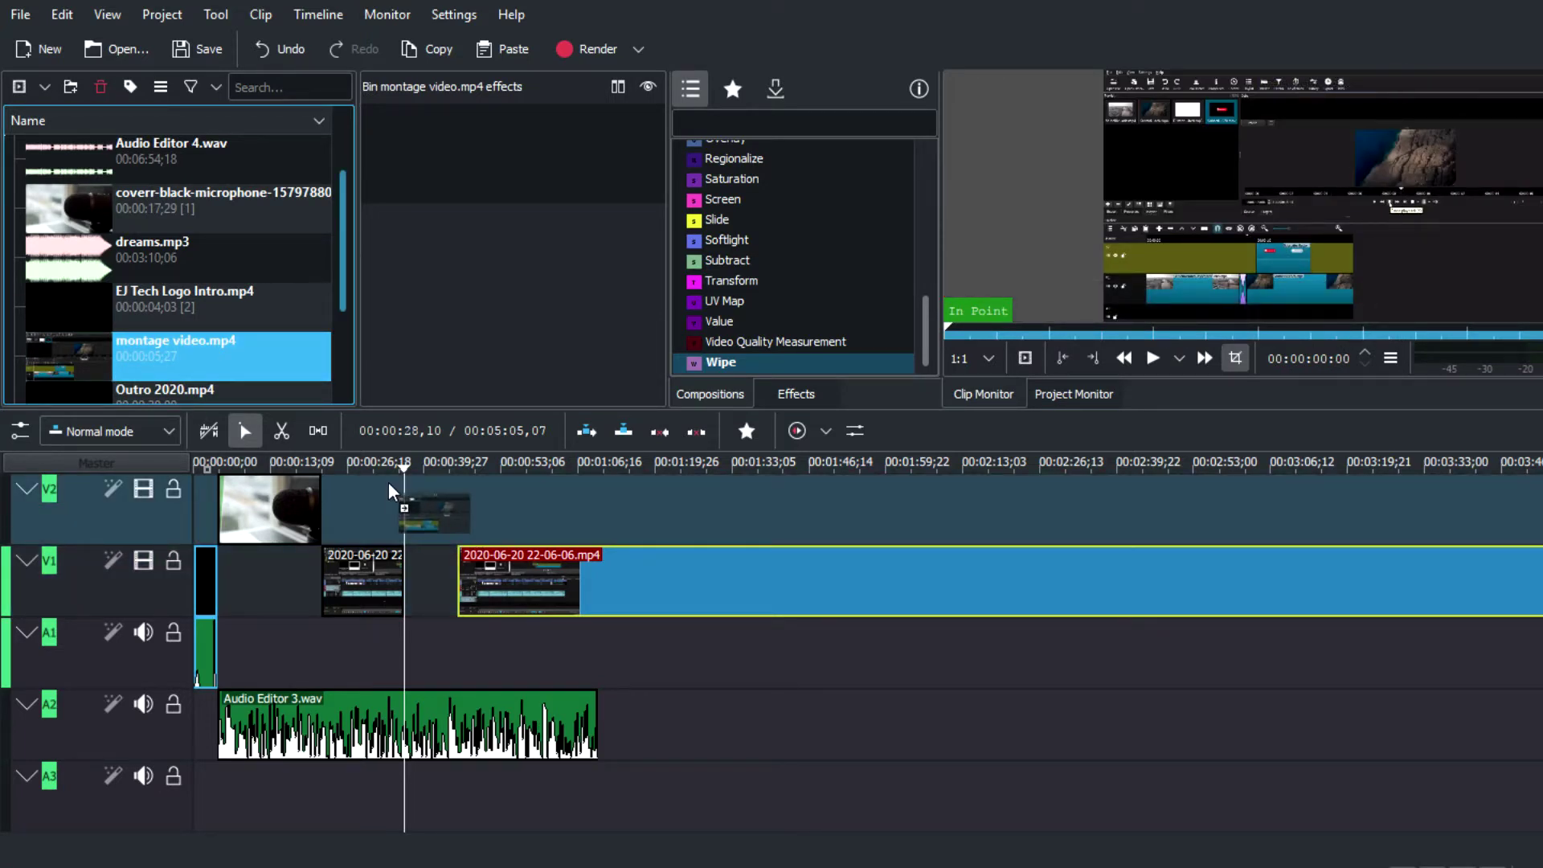
drag(388, 482, 390, 483)
drag(103, 360, 428, 624)
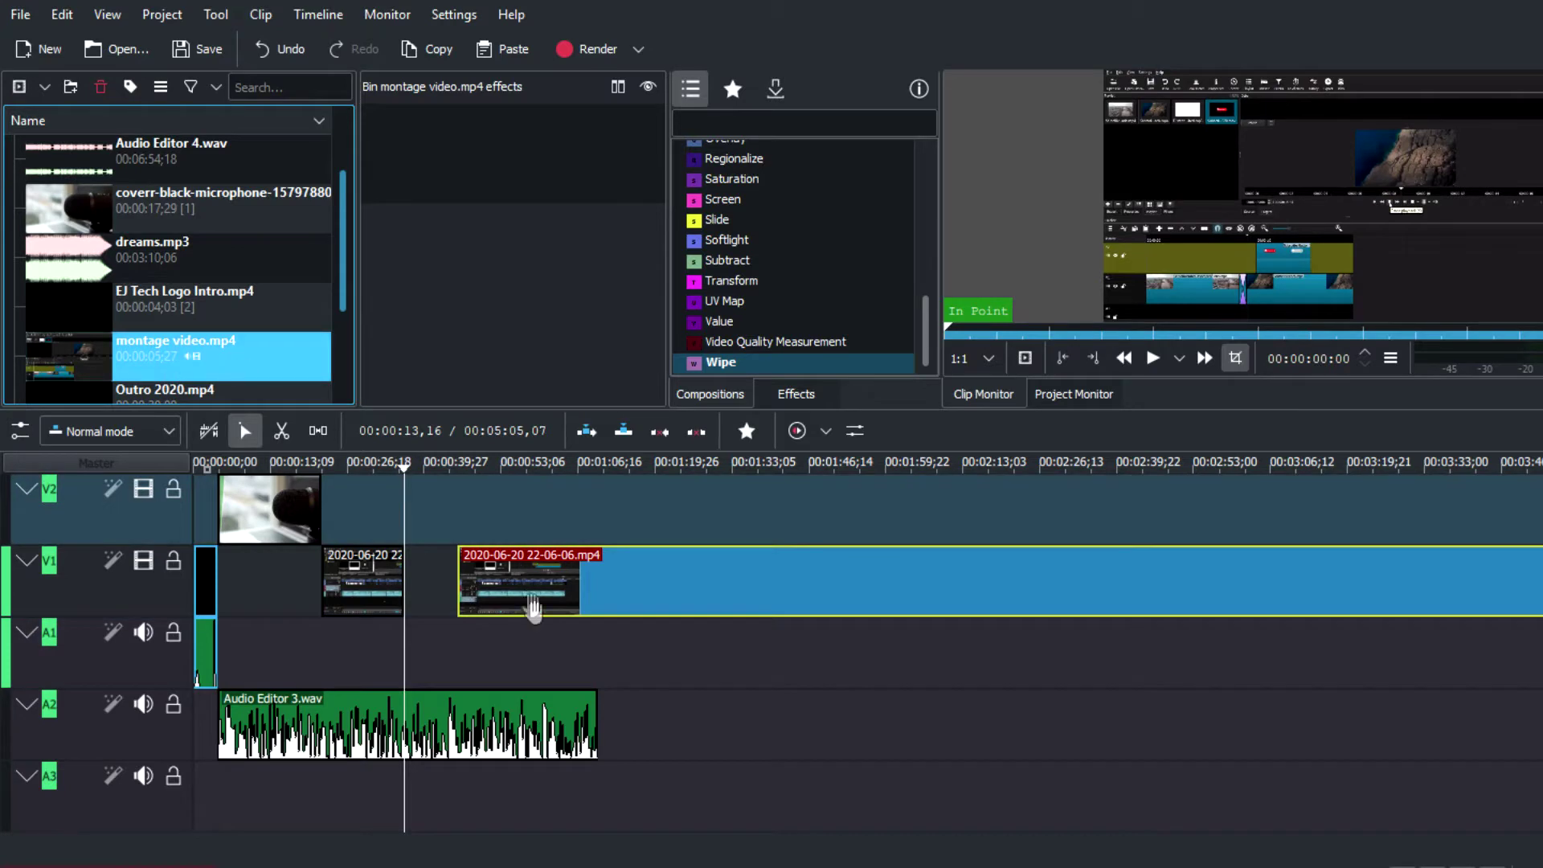
Step: Move the second recording piece to about 01:34;26 and place montage video.mp4 in the widened gap on V1
drag(747, 613, 816, 608)
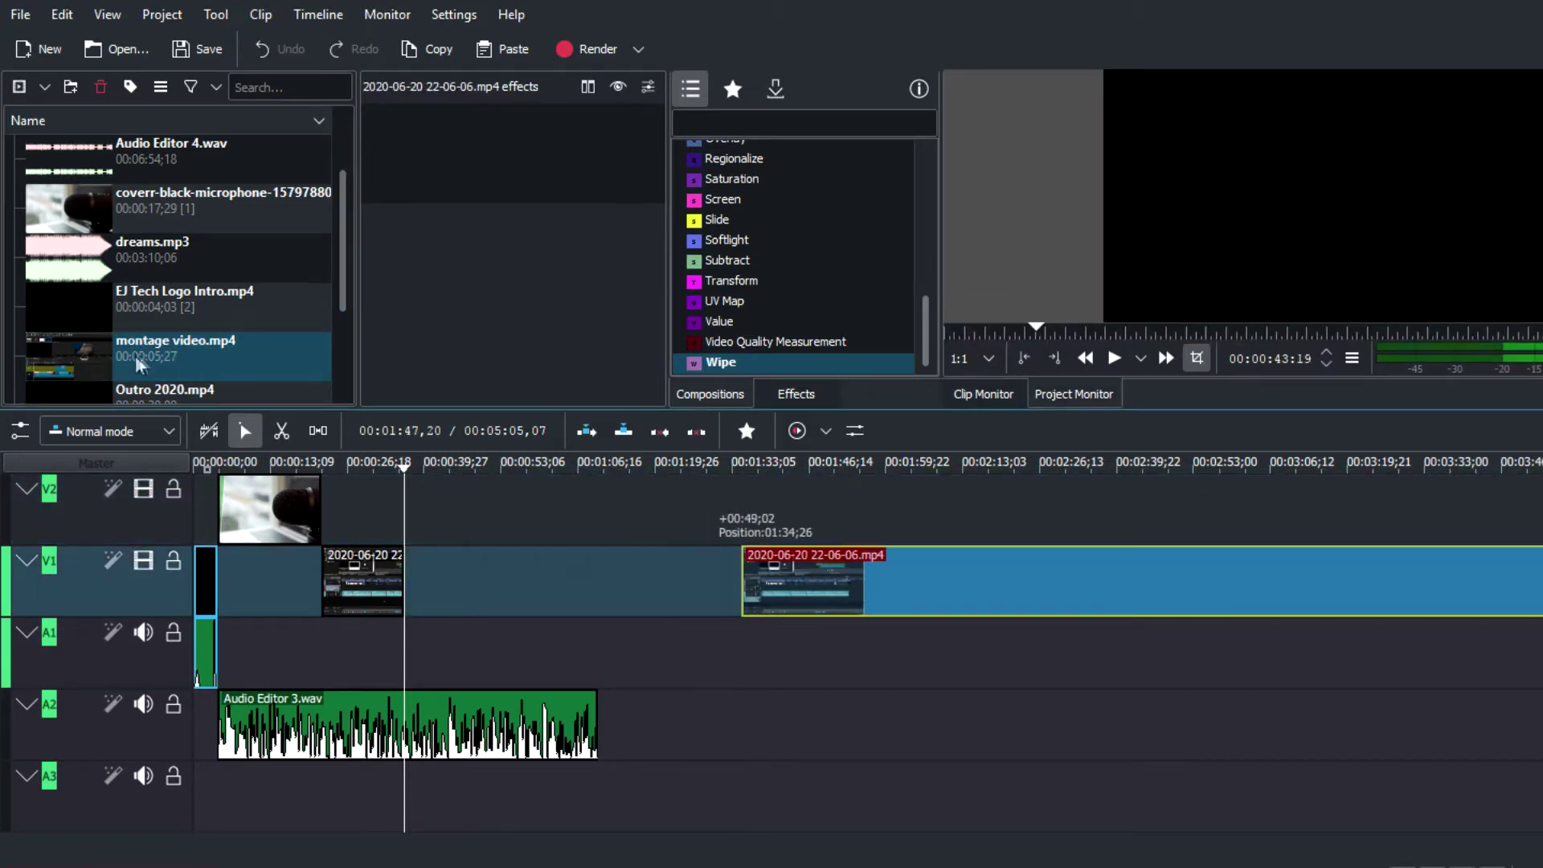
drag(137, 364, 460, 495)
drag(169, 368, 453, 578)
Step: Ungroup the montage clip and delete its audio part from A1
click(467, 650)
right_click(466, 649)
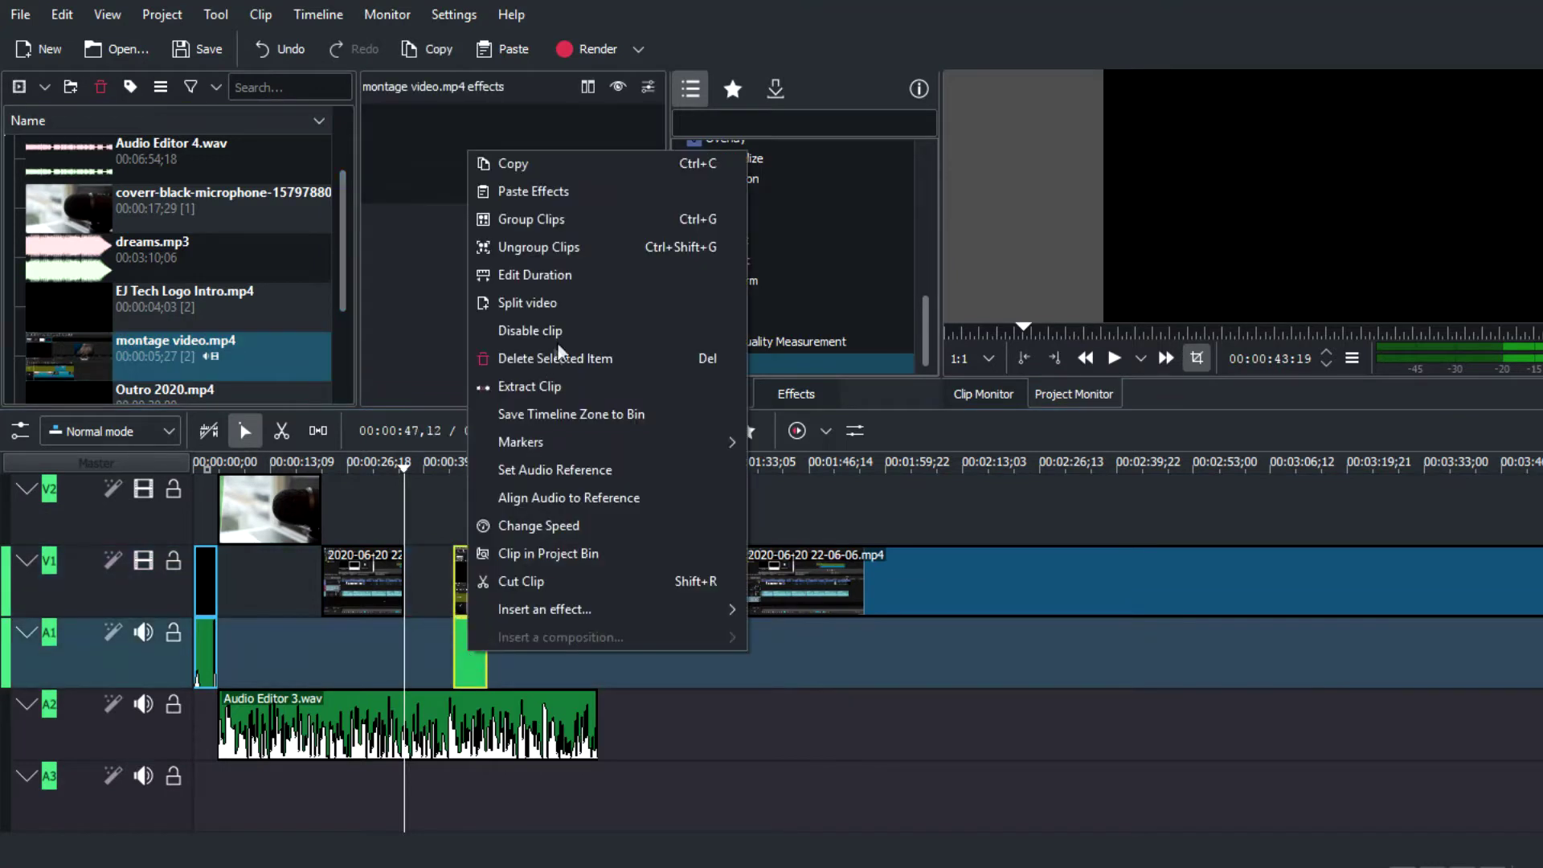
click(556, 249)
click(472, 661)
key(Delete)
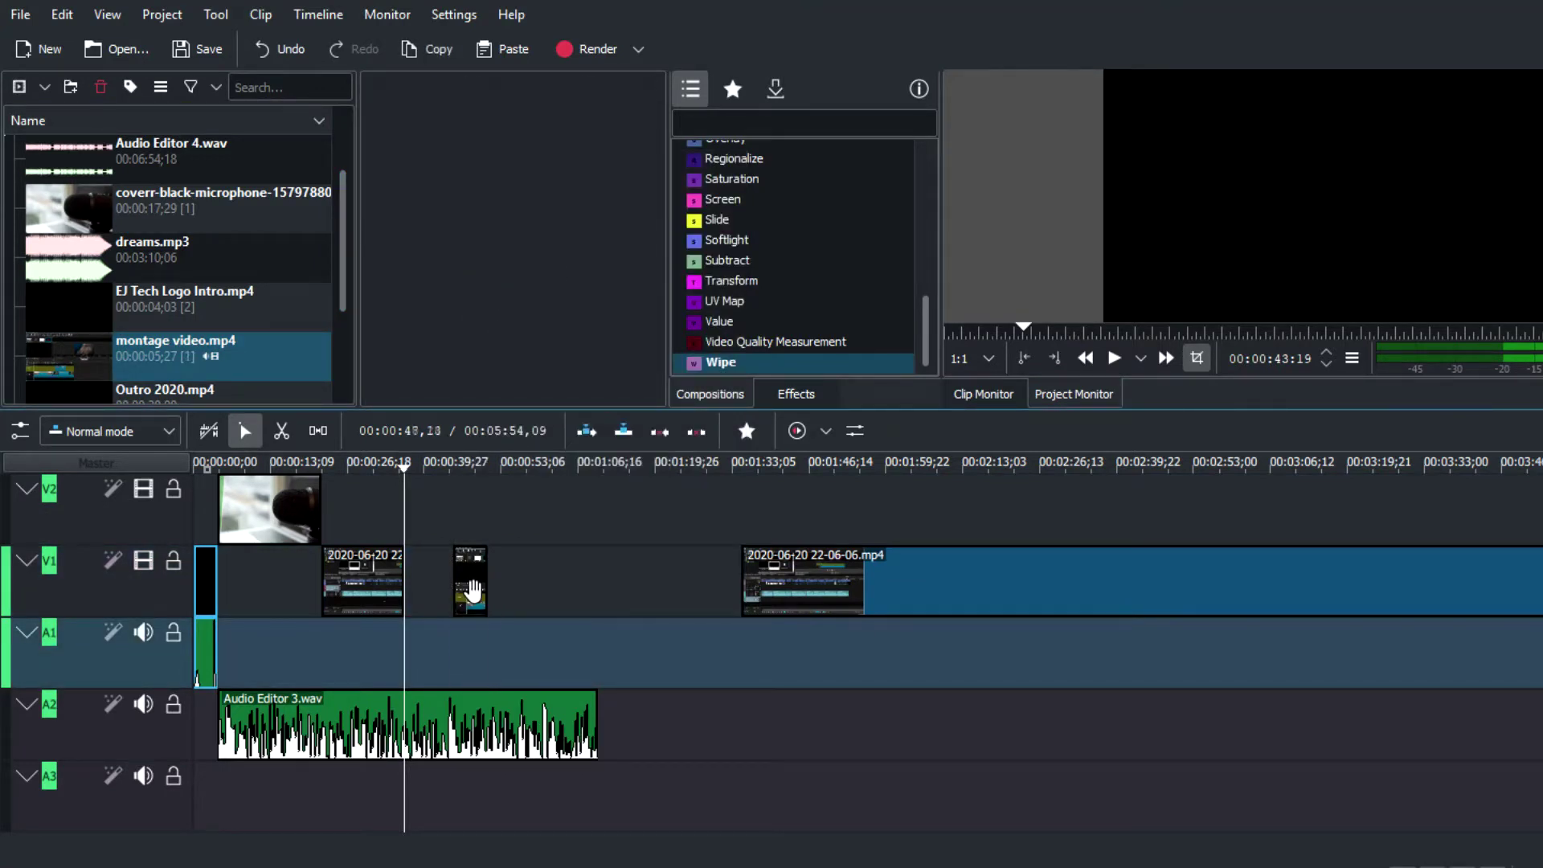
Step: Move the montage clip to V2 at the recording's split point and slide the second recording piece back beneath its end
click(470, 592)
drag(431, 537, 424, 522)
drag(802, 595, 475, 596)
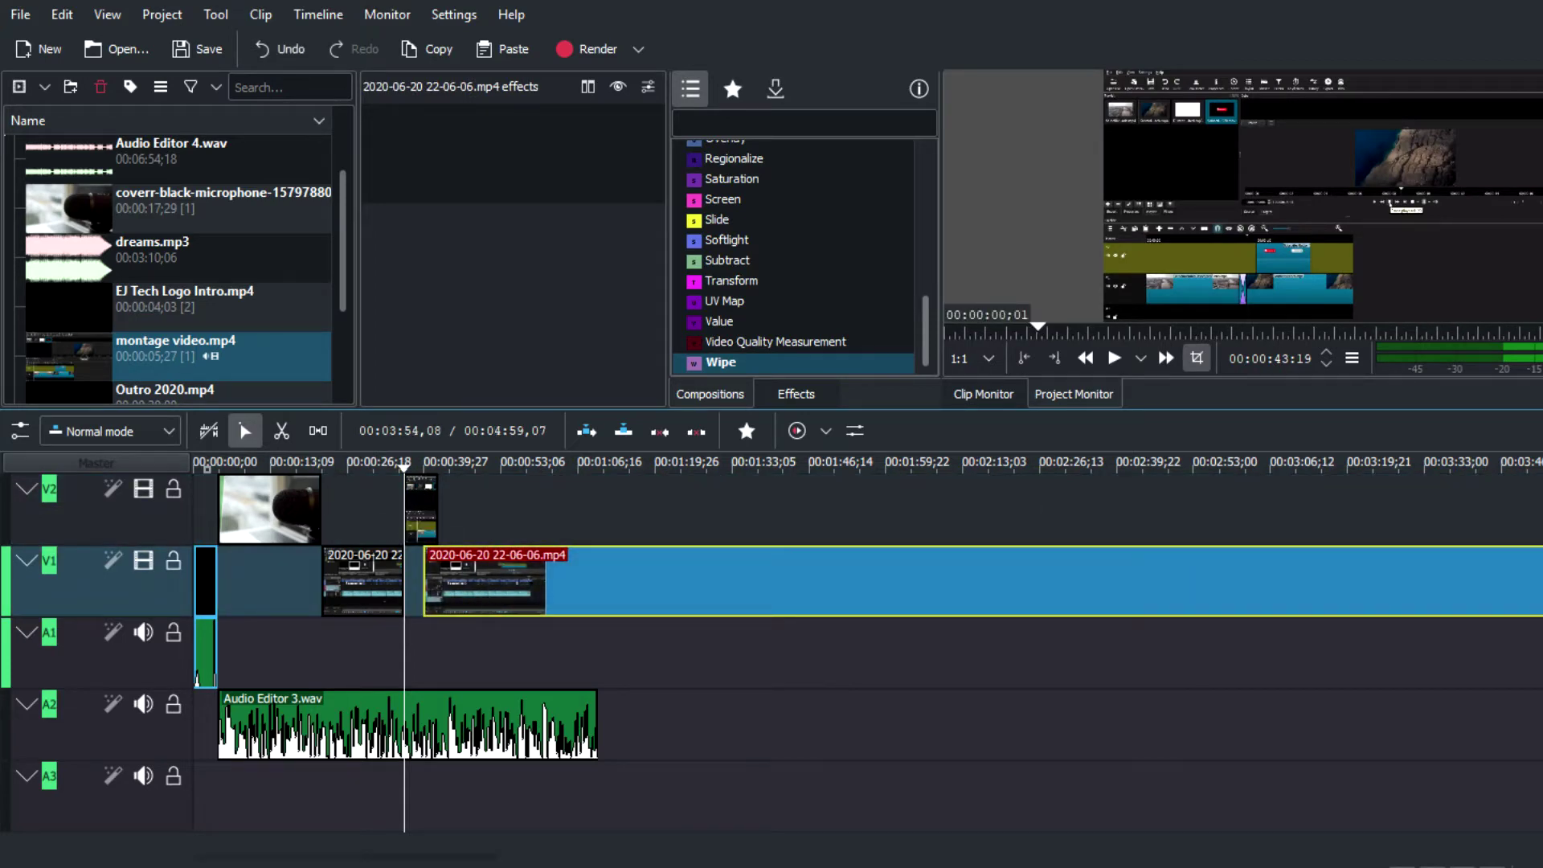
key(ctrl+minus)
key(ctrl+minus)
key(ctrl+plus)
key(ctrl+plus)
key(ctrl+plus)
key(ctrl+plus)
key(ctrl+plus)
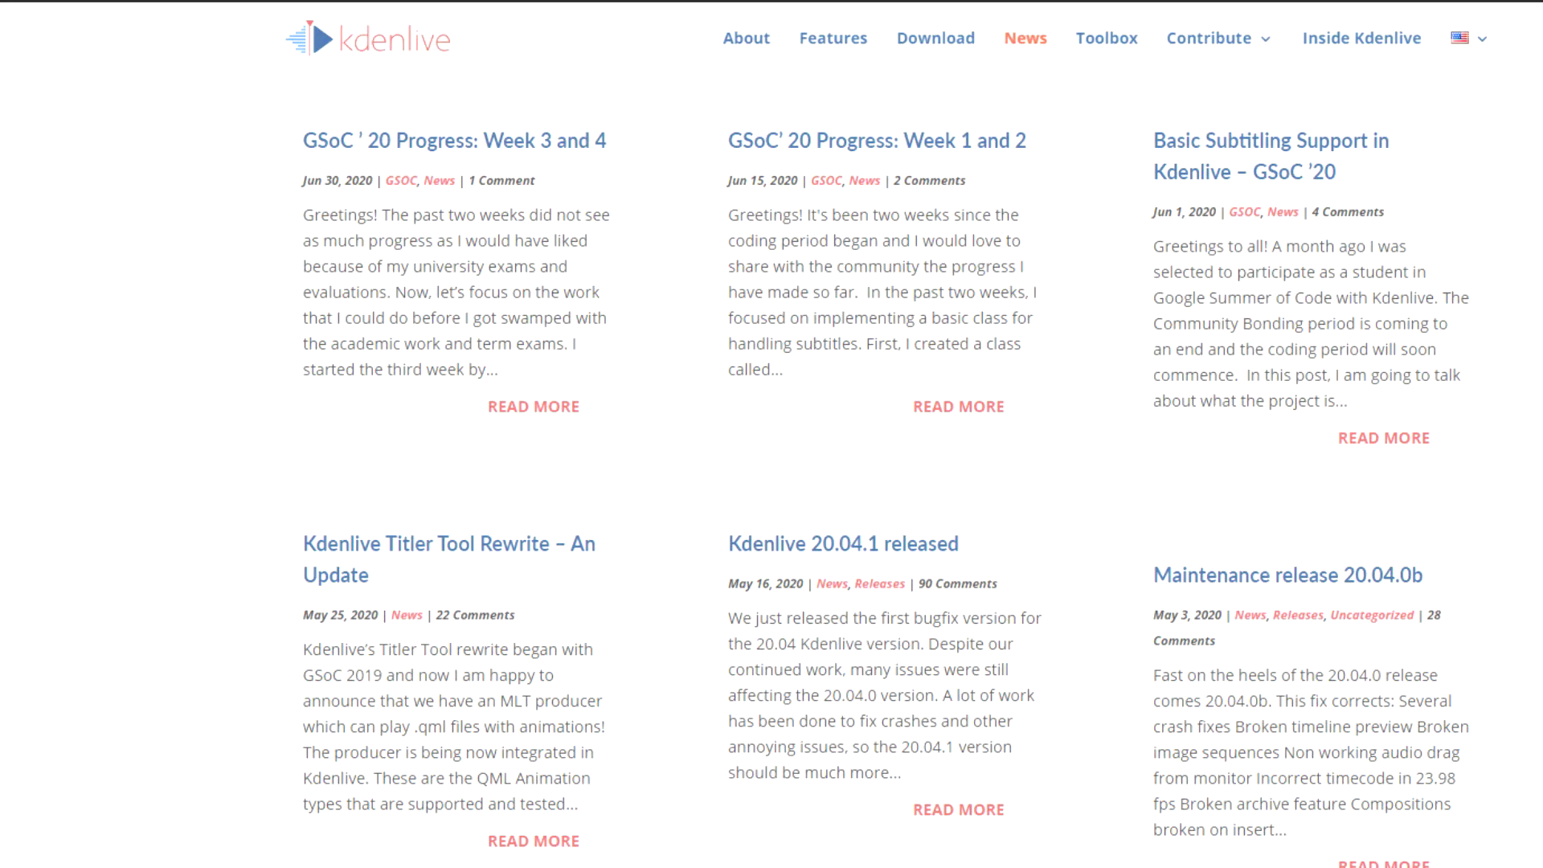
Step: Look through the release and development posts on the Kdenlive website's News page
scroll(886, 481, down, 7)
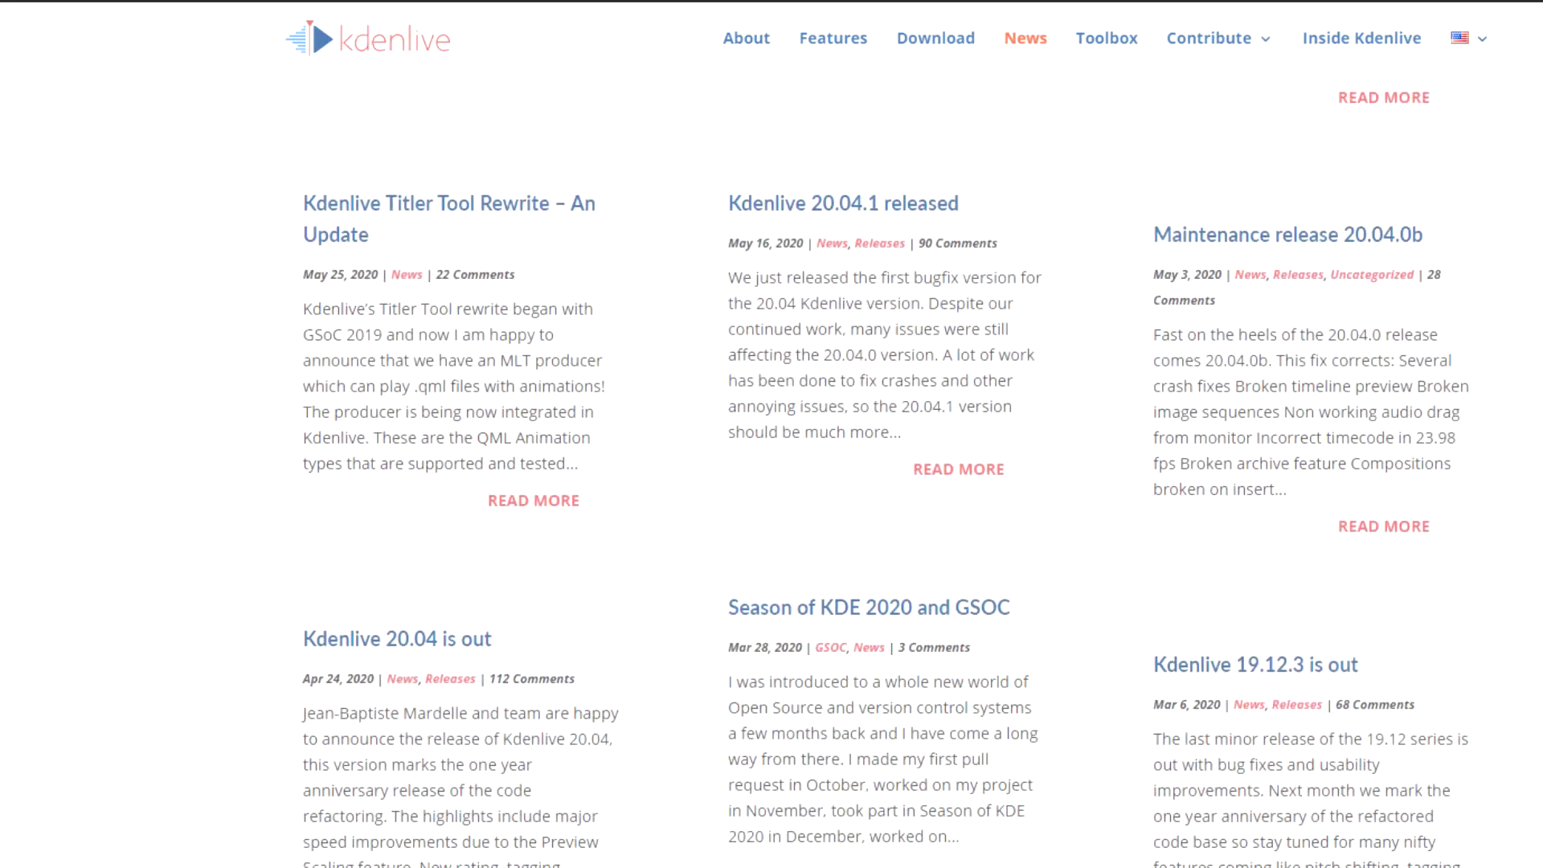
scroll(885, 471, down, 10)
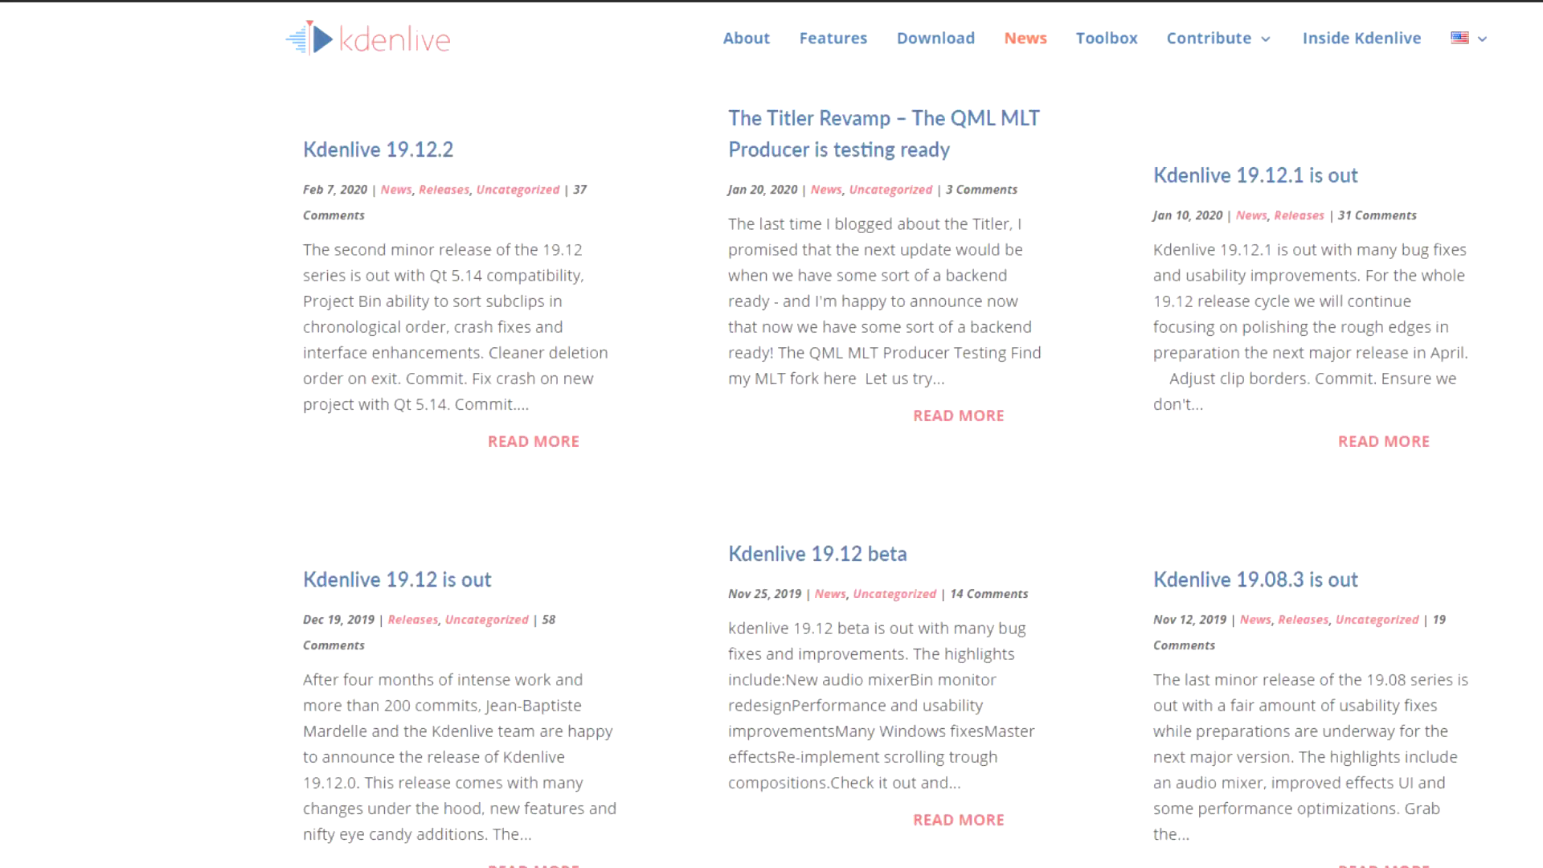
scroll(886, 471, down, 5)
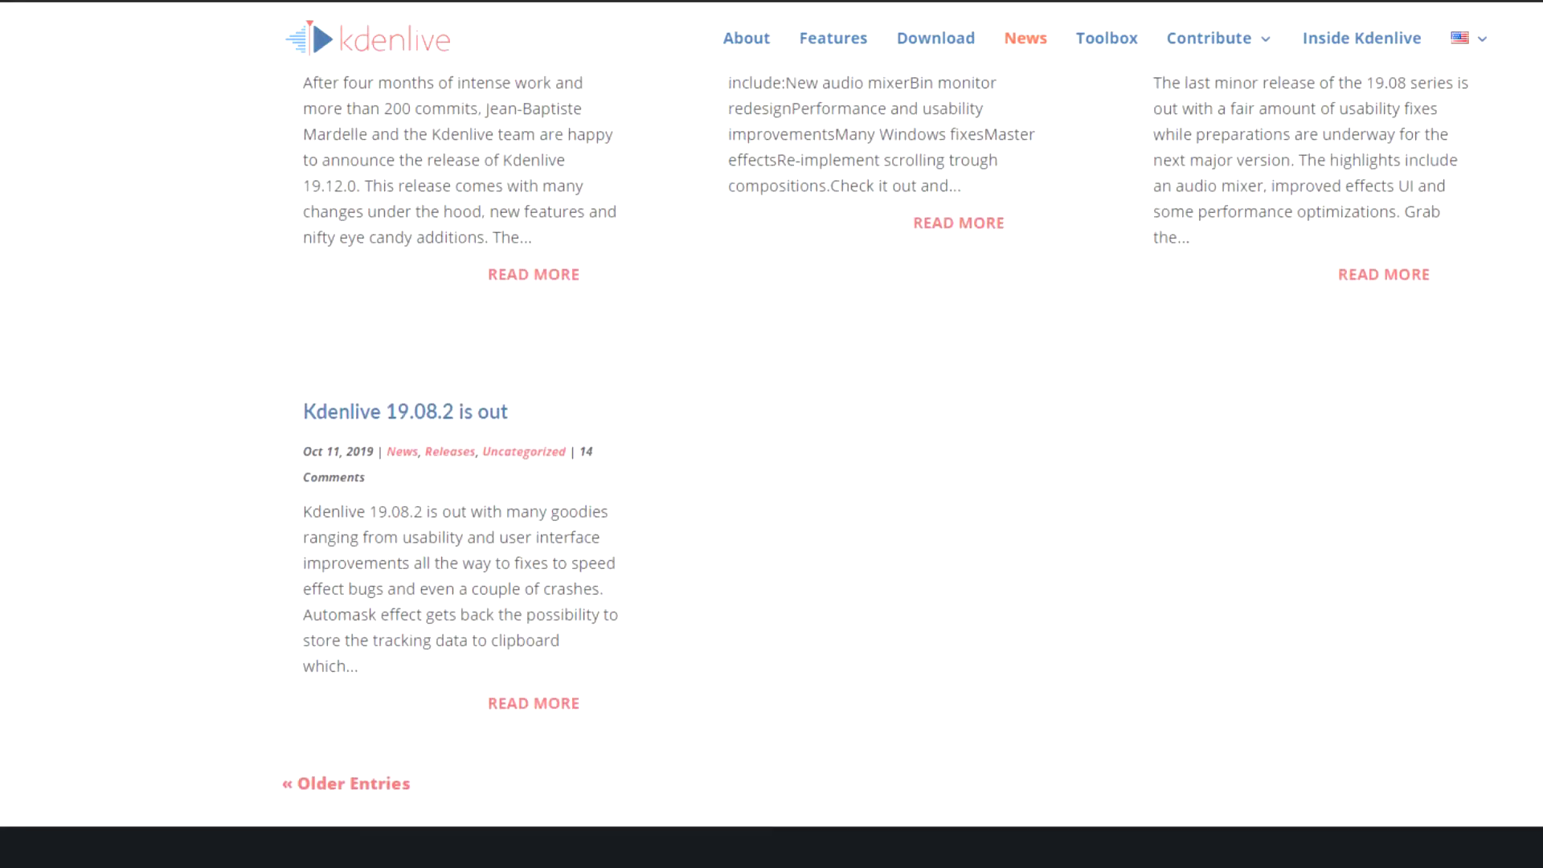
scroll(885, 470, up, 15)
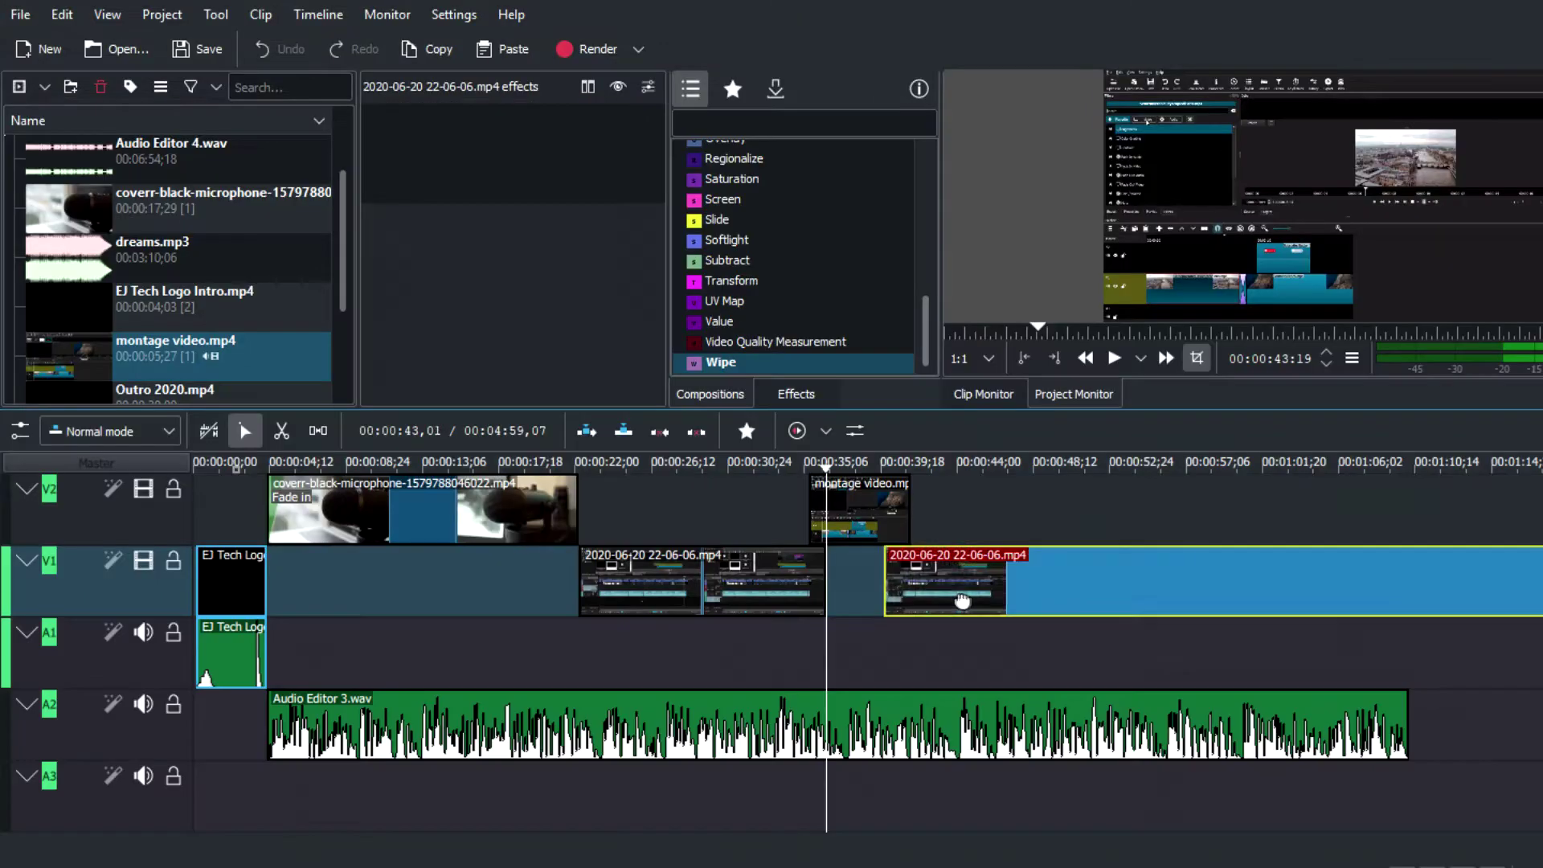
Step: Move the second recording piece on V1 so that it starts where the montage clip on V2 ends
drag(962, 601, 957, 597)
drag(803, 635, 812, 637)
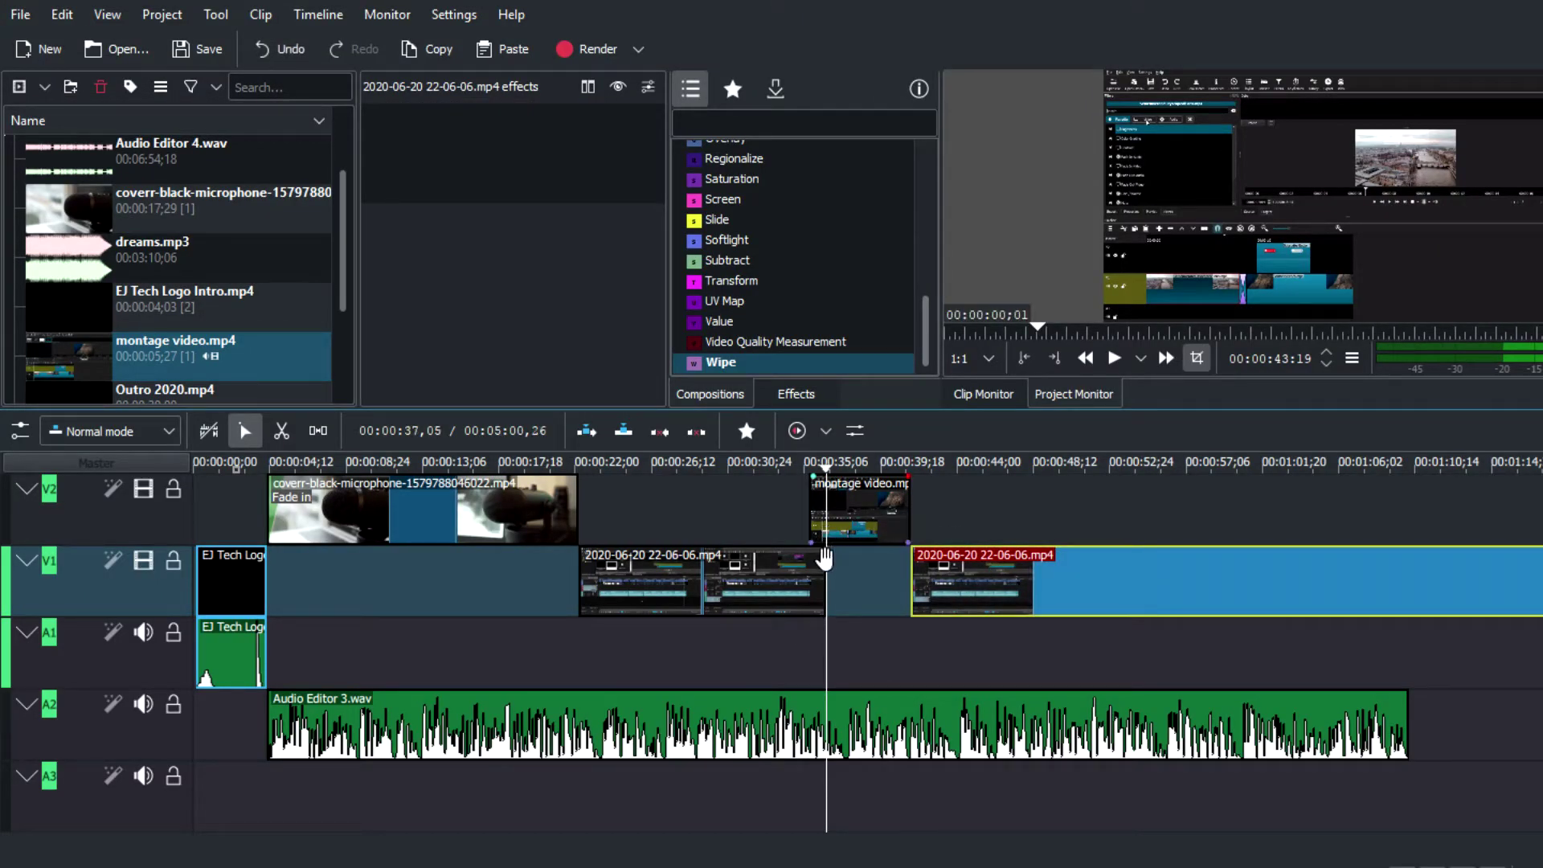
key(ctrl+plus)
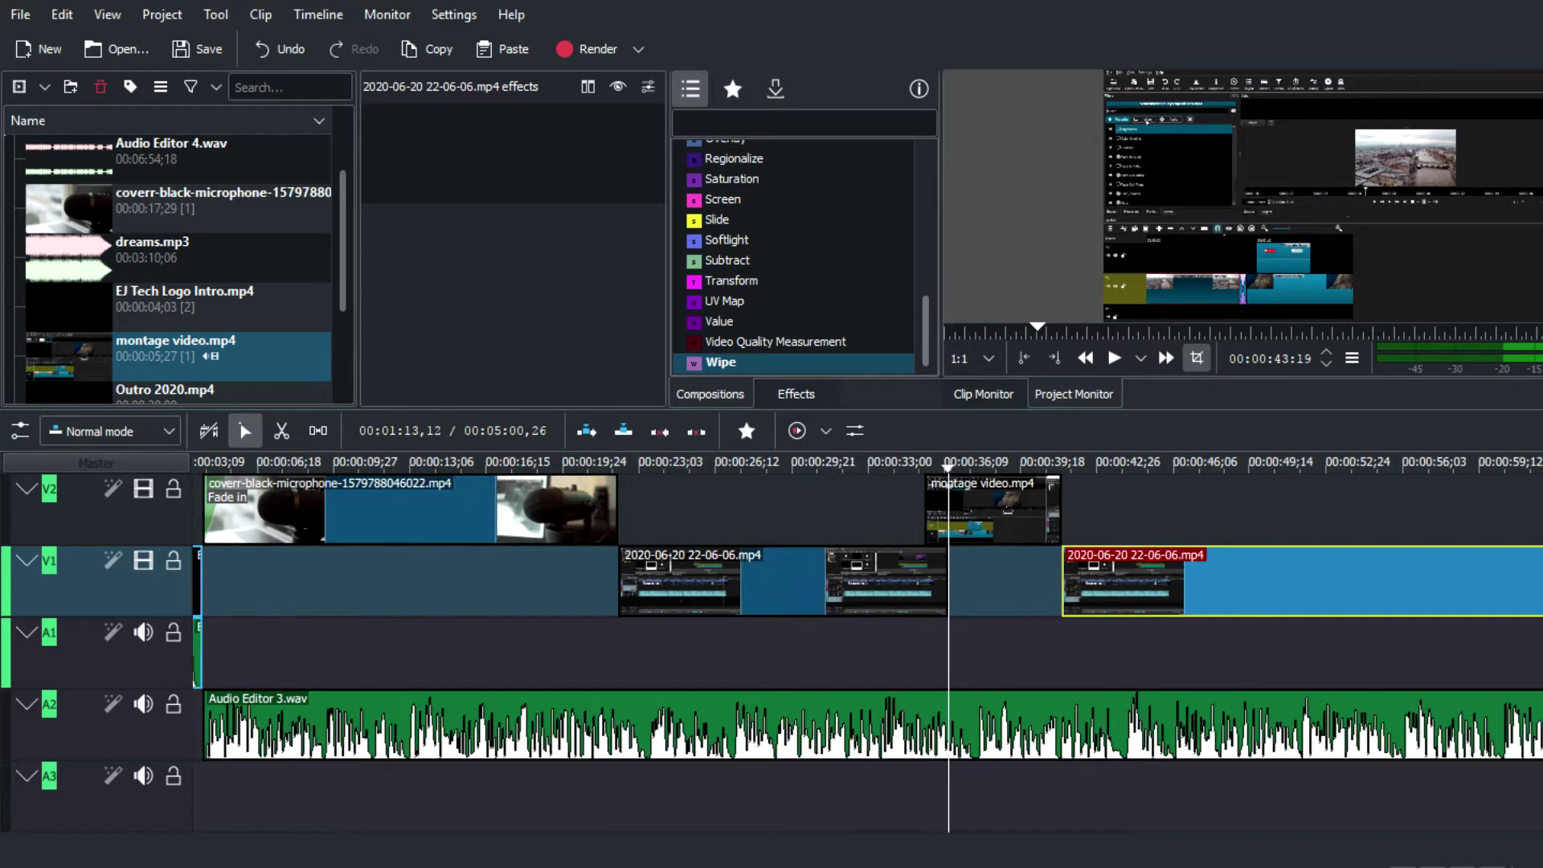
Step: Add a Slide composition to the beginning of the montage clip on V2
scroll(727, 339, up, 5)
scroll(727, 339, down, 5)
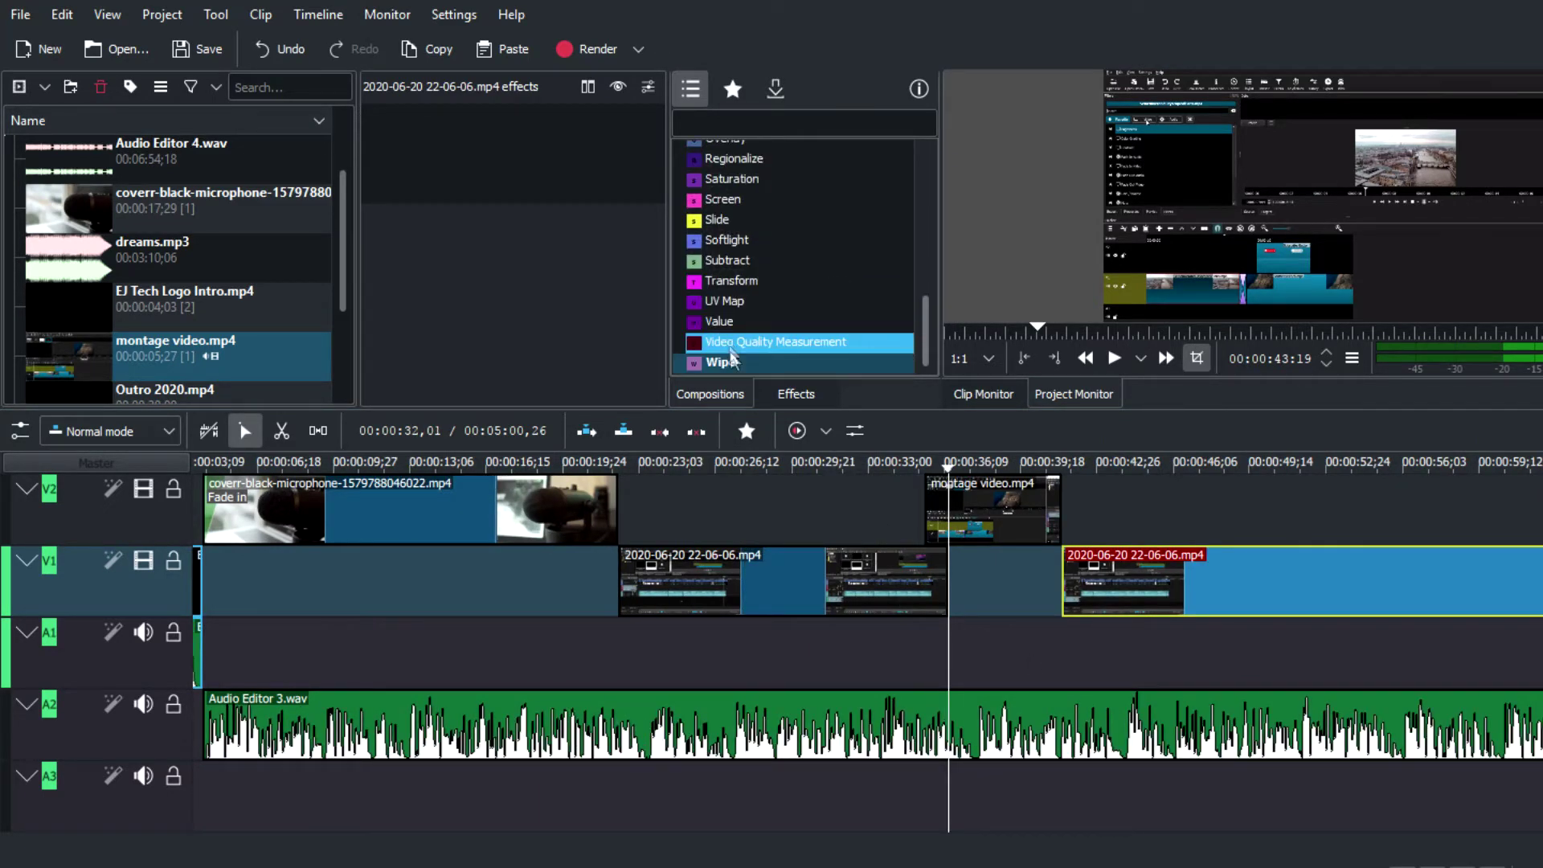
click(711, 223)
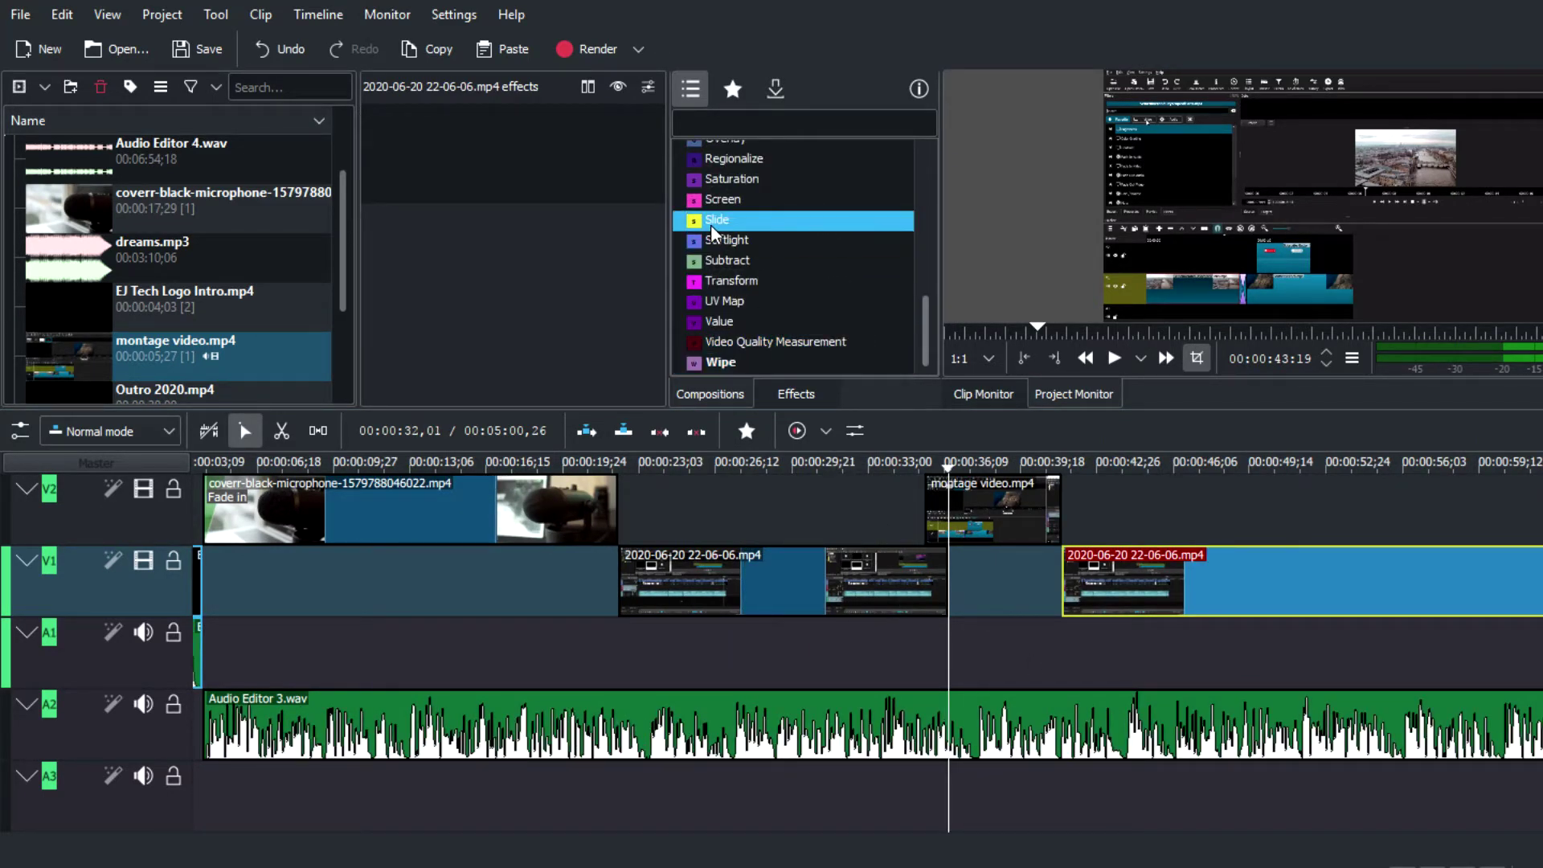
drag(920, 537, 932, 531)
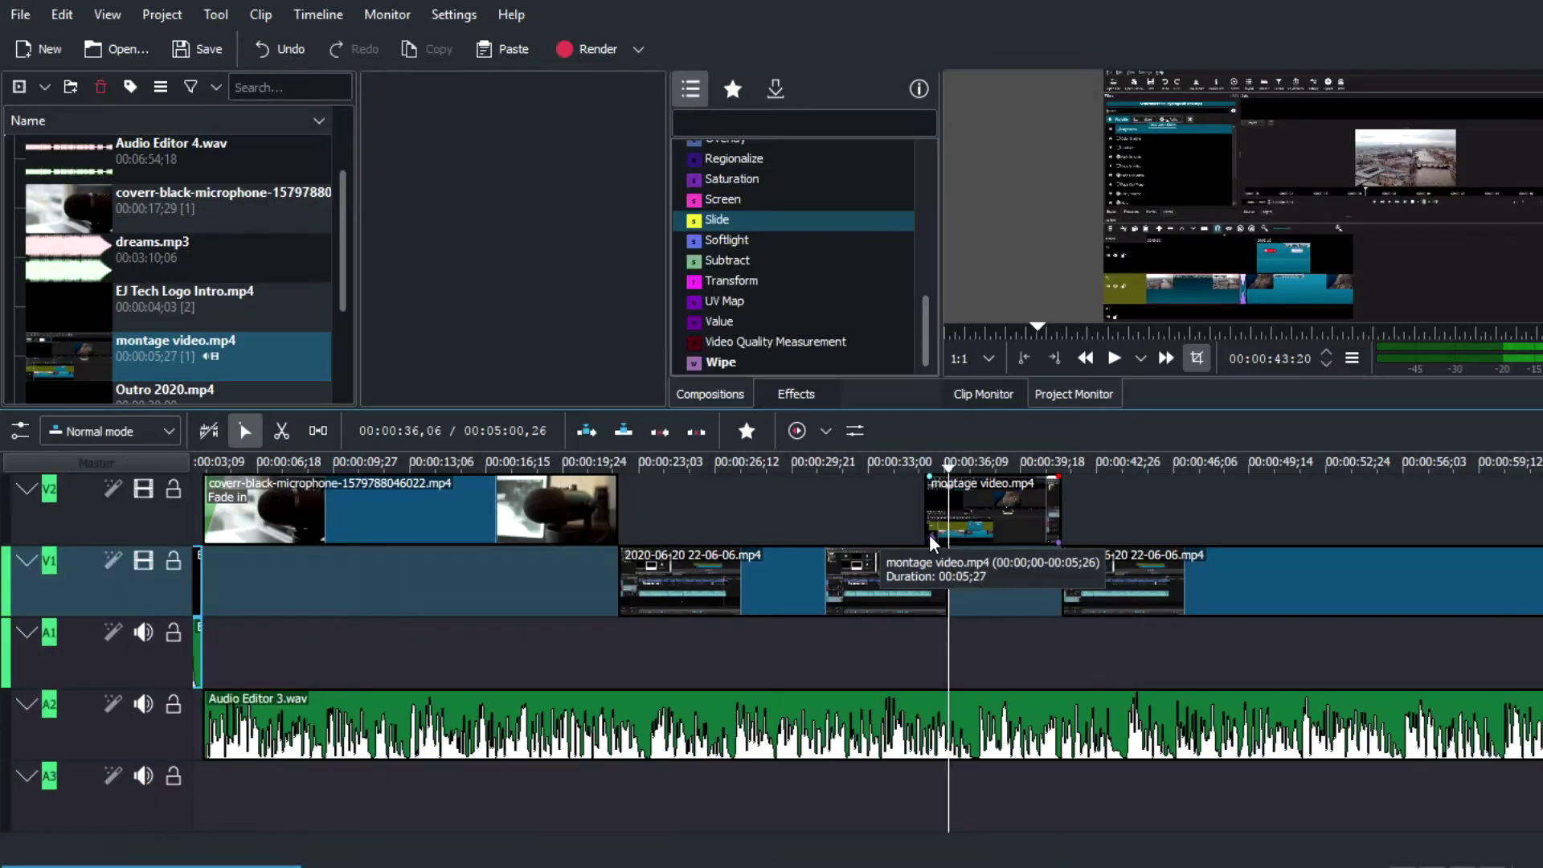
Step: Lengthen the Slide composition at the start of the montage clip by extending its end
click(931, 526)
key(ctrl+plus)
key(ctrl+plus)
key(ctrl+plus)
key(ctrl+plus)
key(ctrl+plus)
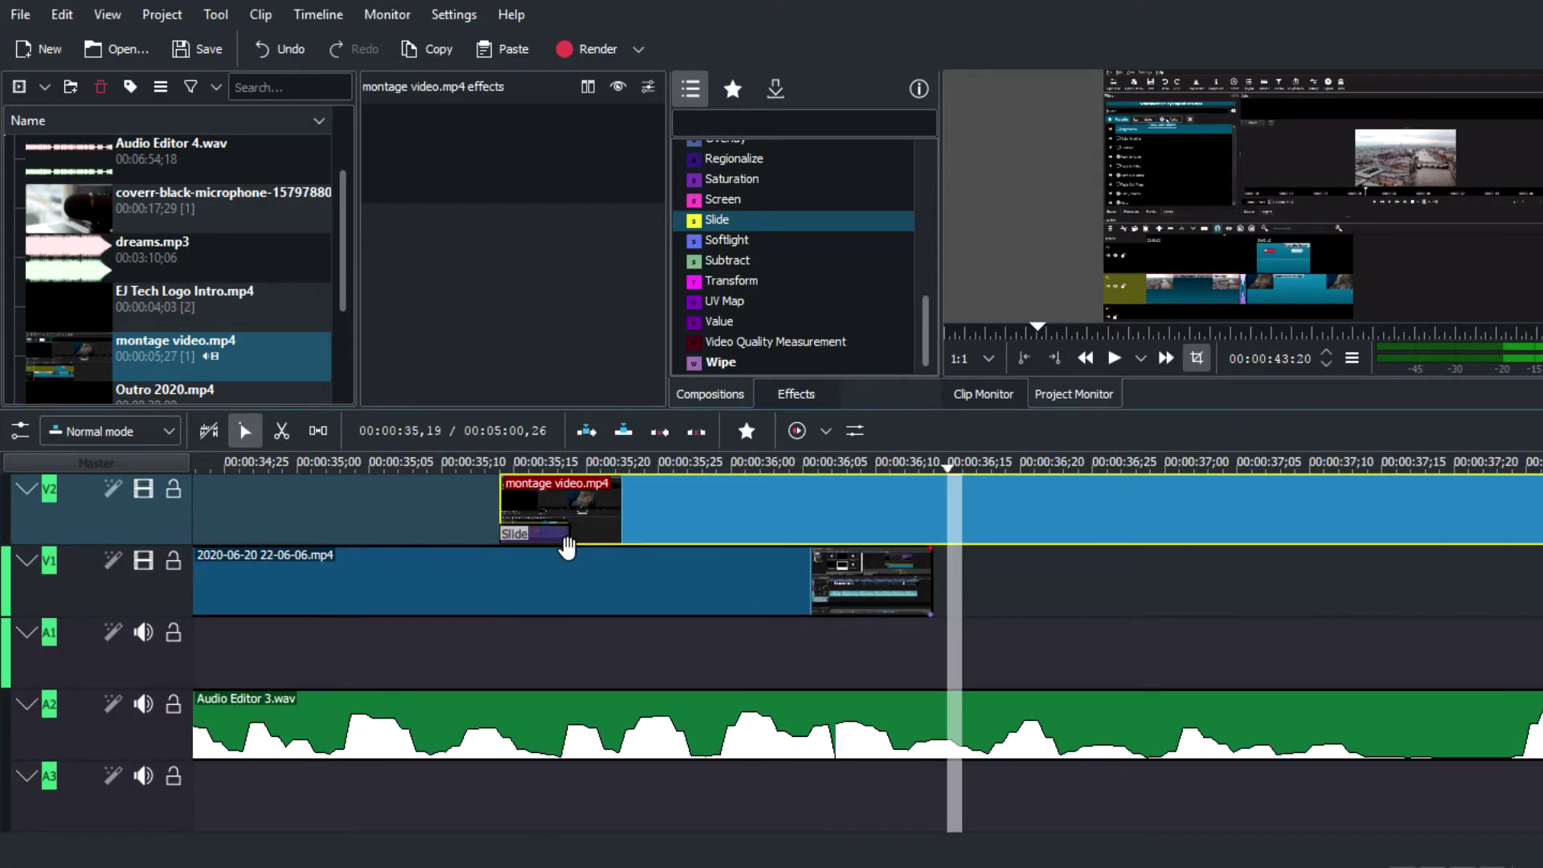
click(563, 539)
drag(602, 553, 630, 553)
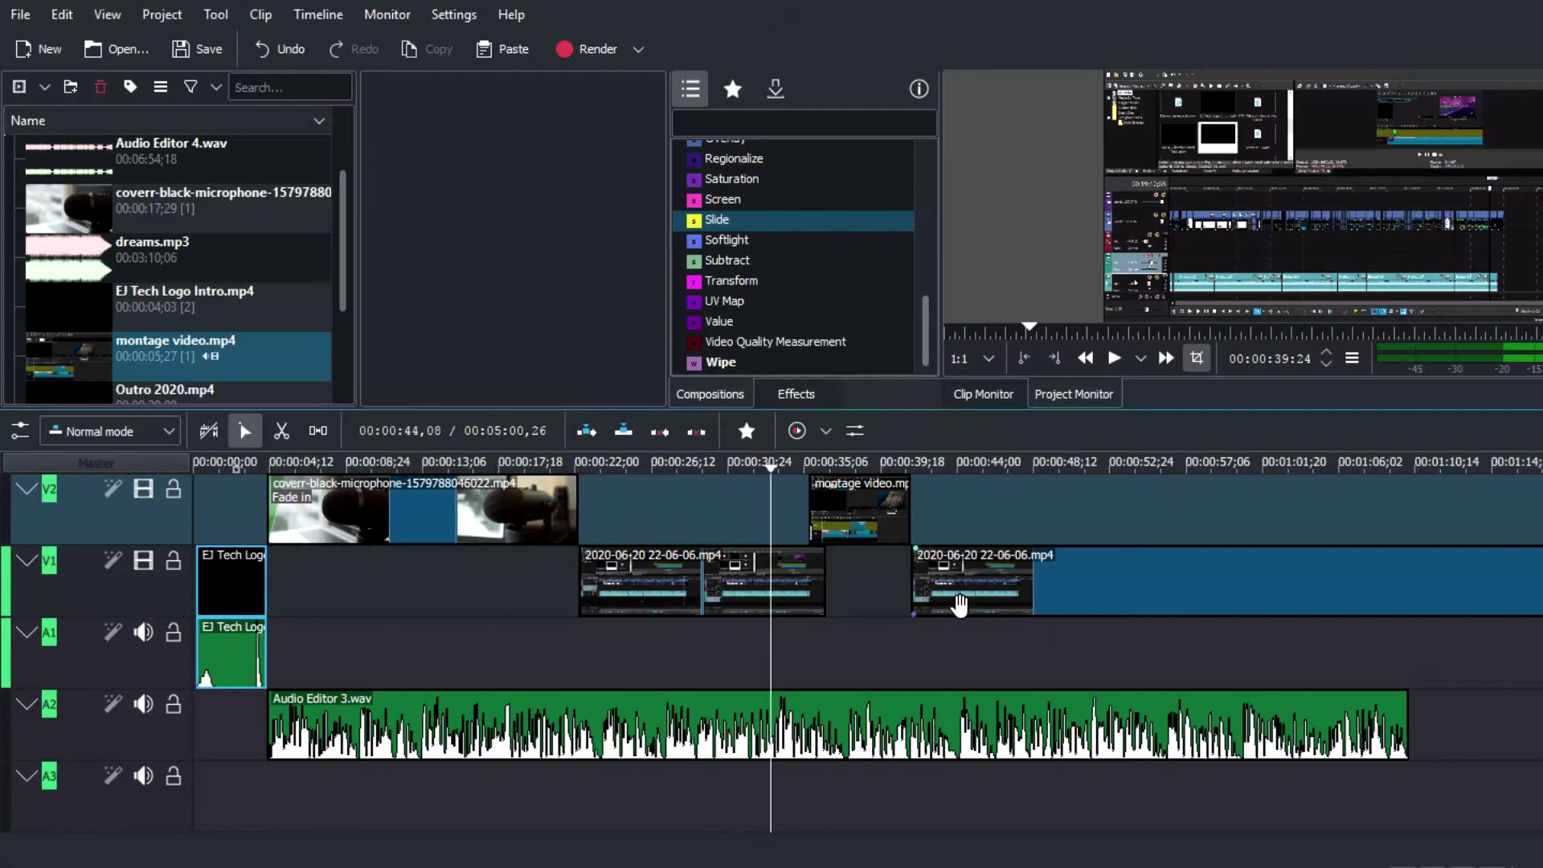
Step: Play the project from the start of the second recording piece
click(961, 605)
click(918, 643)
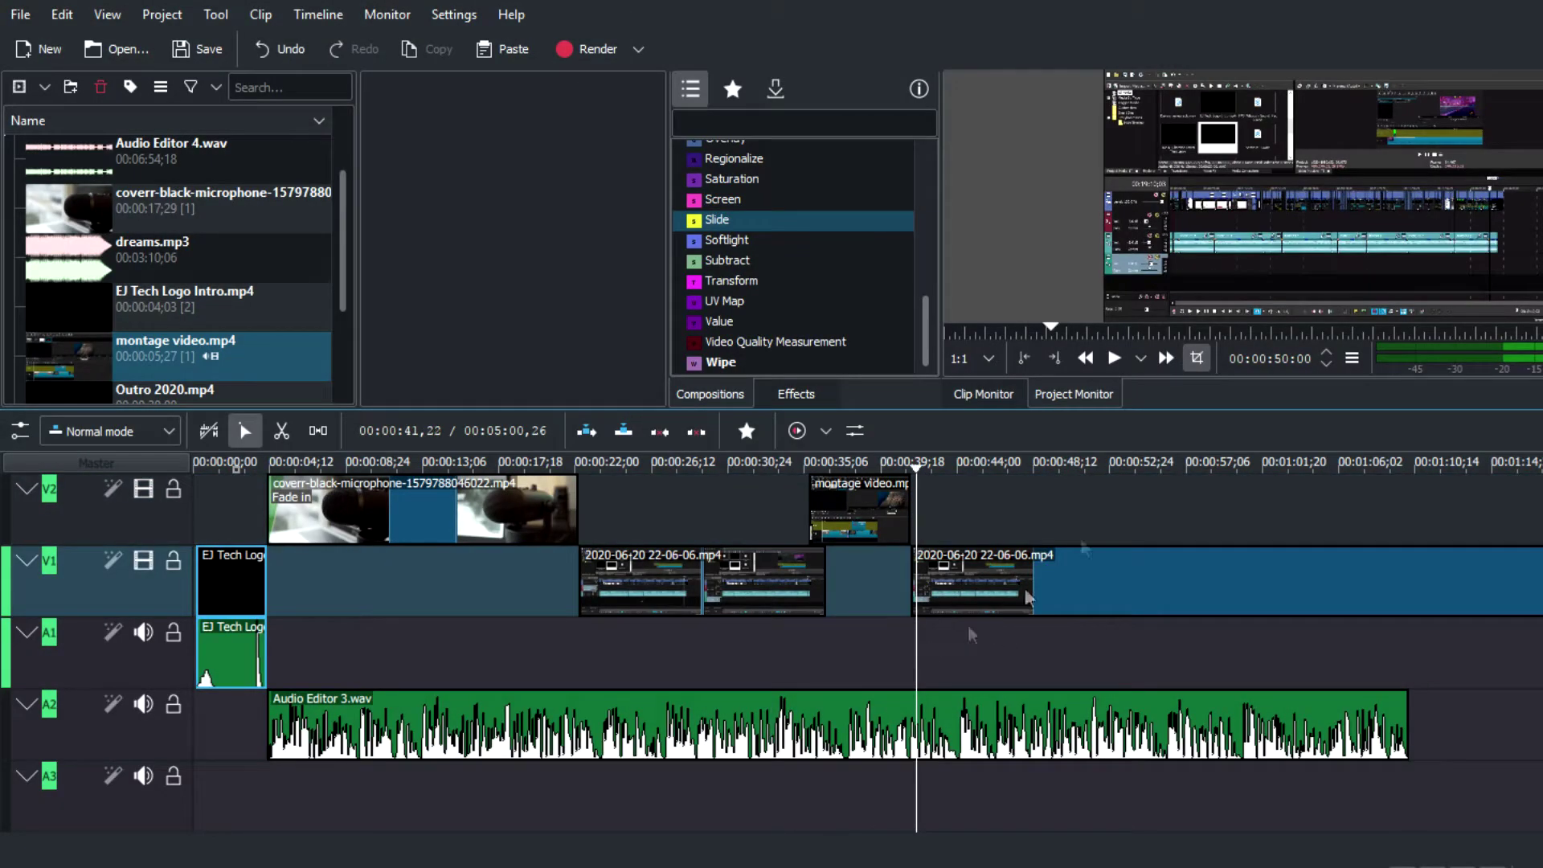
click(1118, 363)
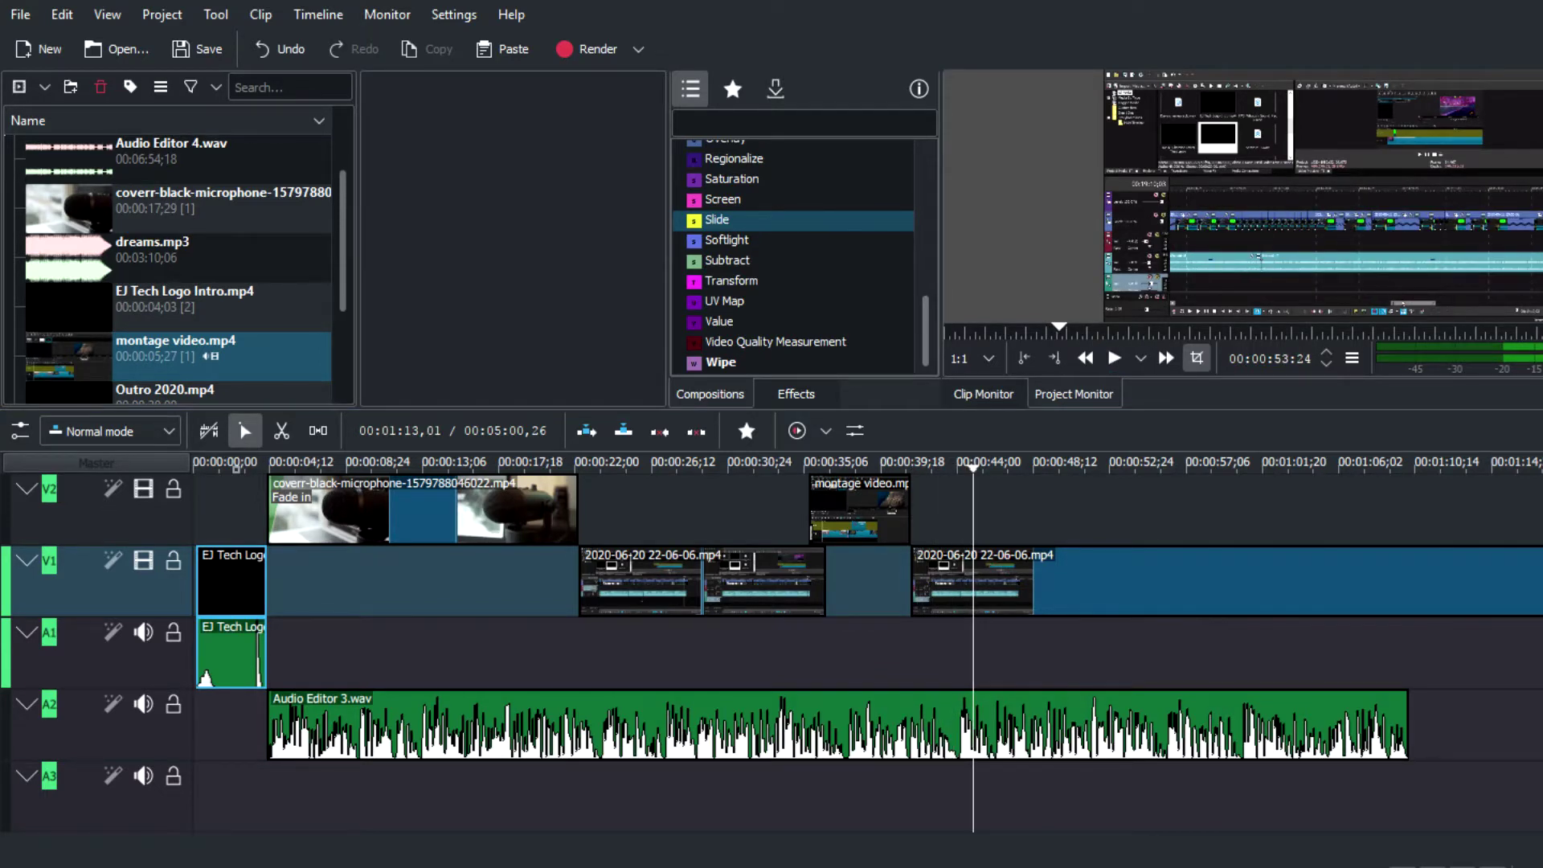
Step: Add Audio Editor 4.wav to track A2 directly after Audio Editor 3.wav
key(ctrl+minus)
key(ctrl+minus)
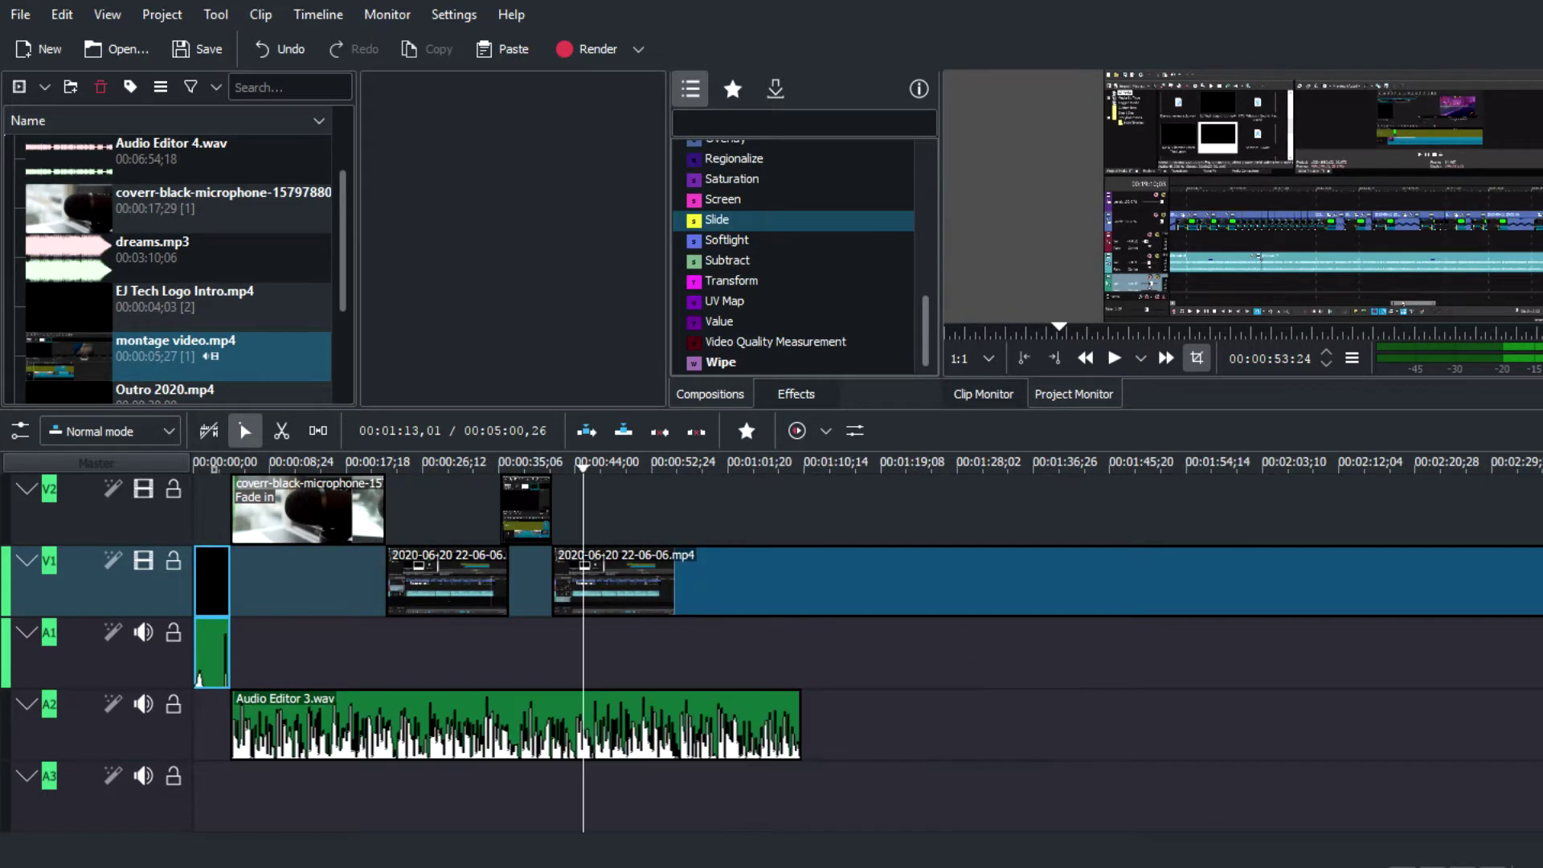
scroll(197, 242, up, 2)
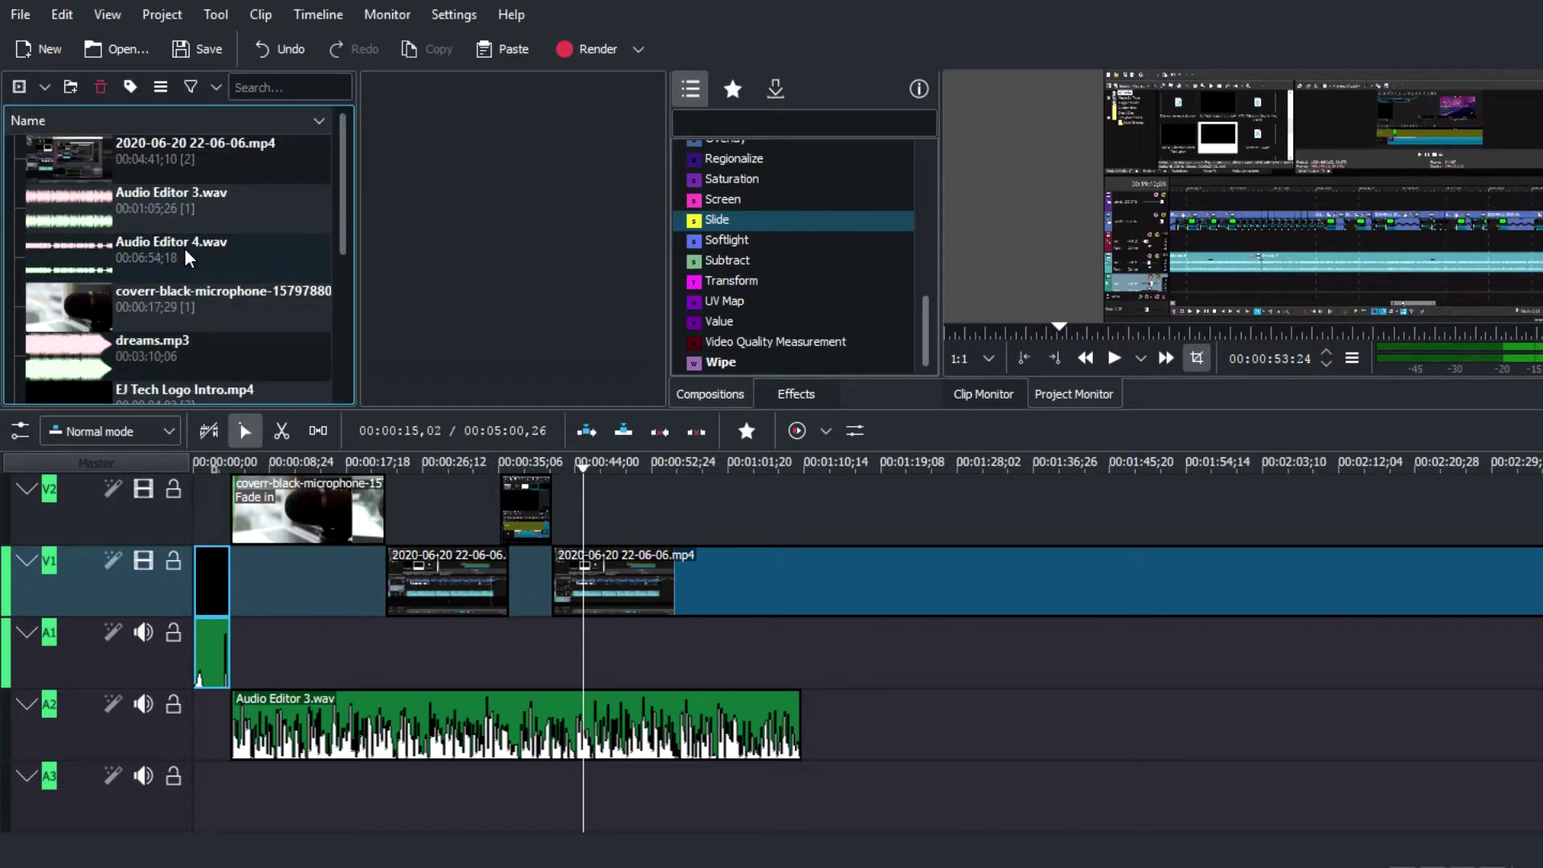
click(197, 245)
drag(850, 726, 820, 716)
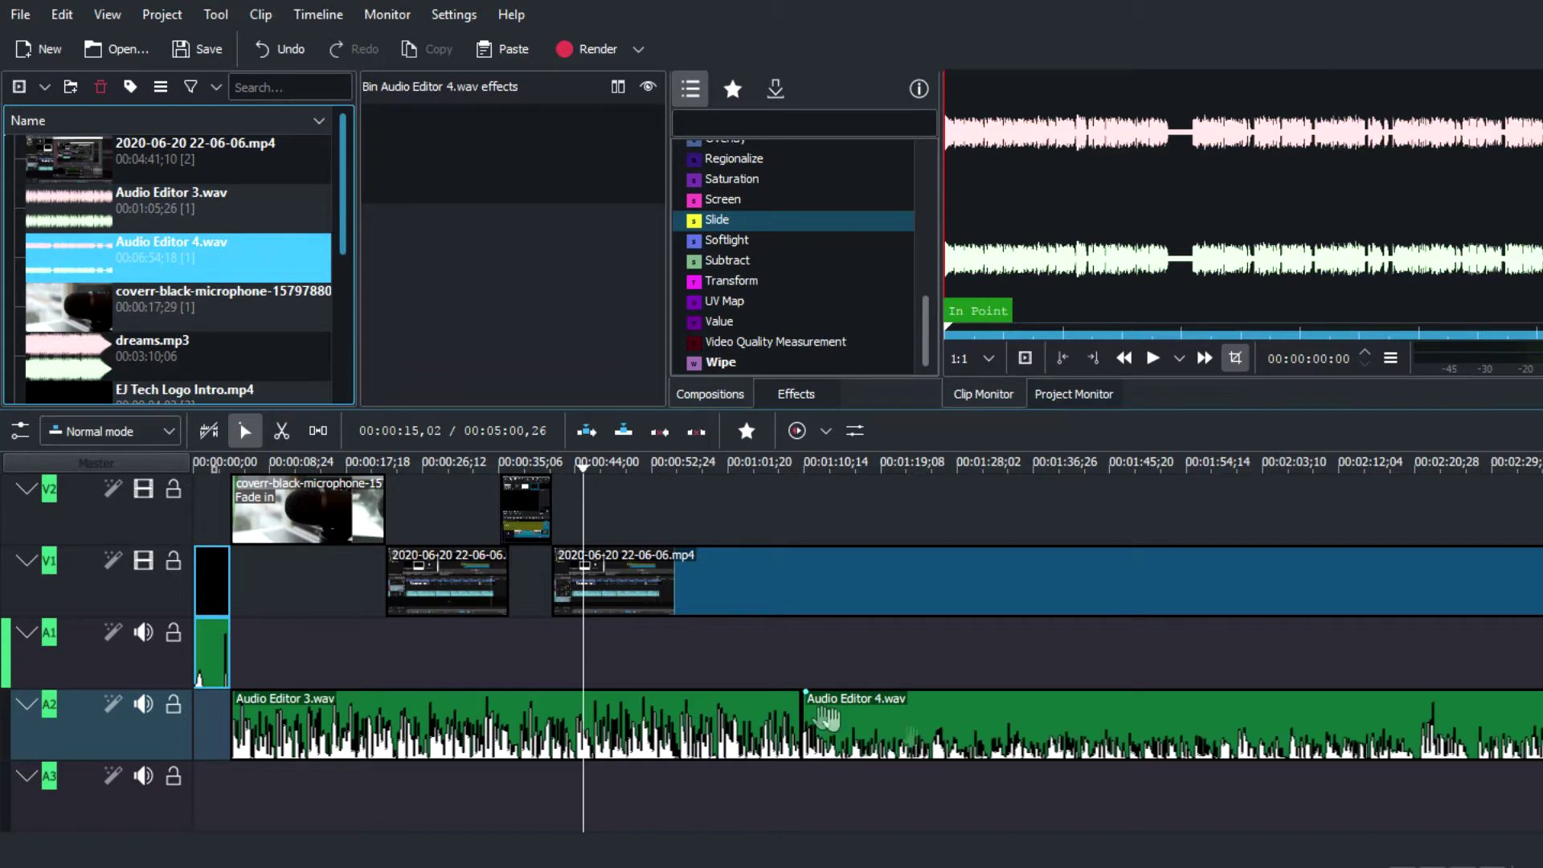
Step: Select the Audio Editor 4.wav clip on A2 and move the playhead to about 03:33
key(ctrl+minus)
key(ctrl+minus)
key(ctrl+plus)
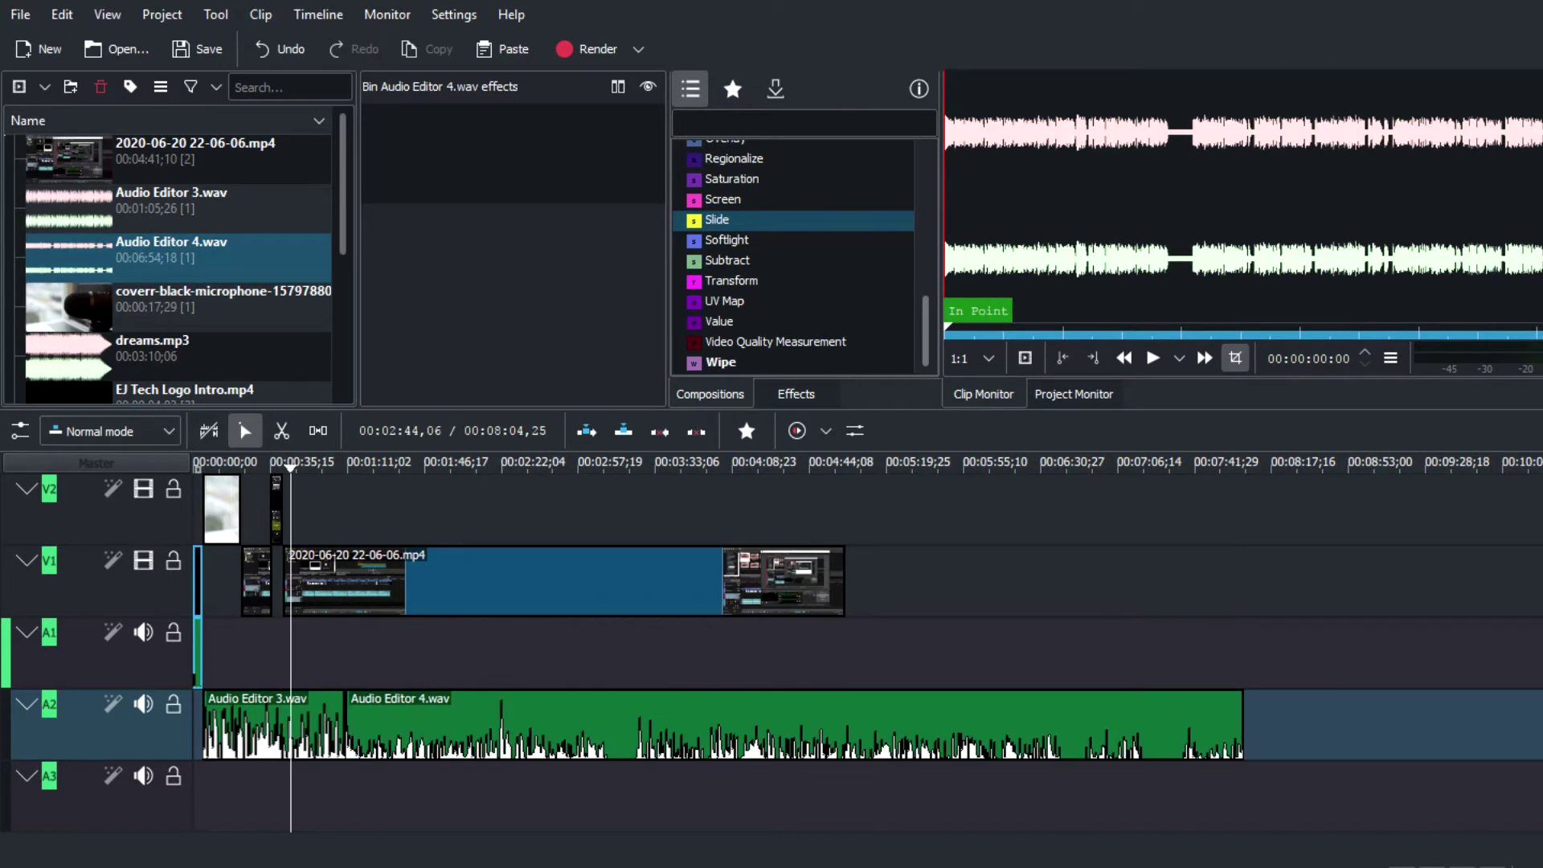
click(616, 737)
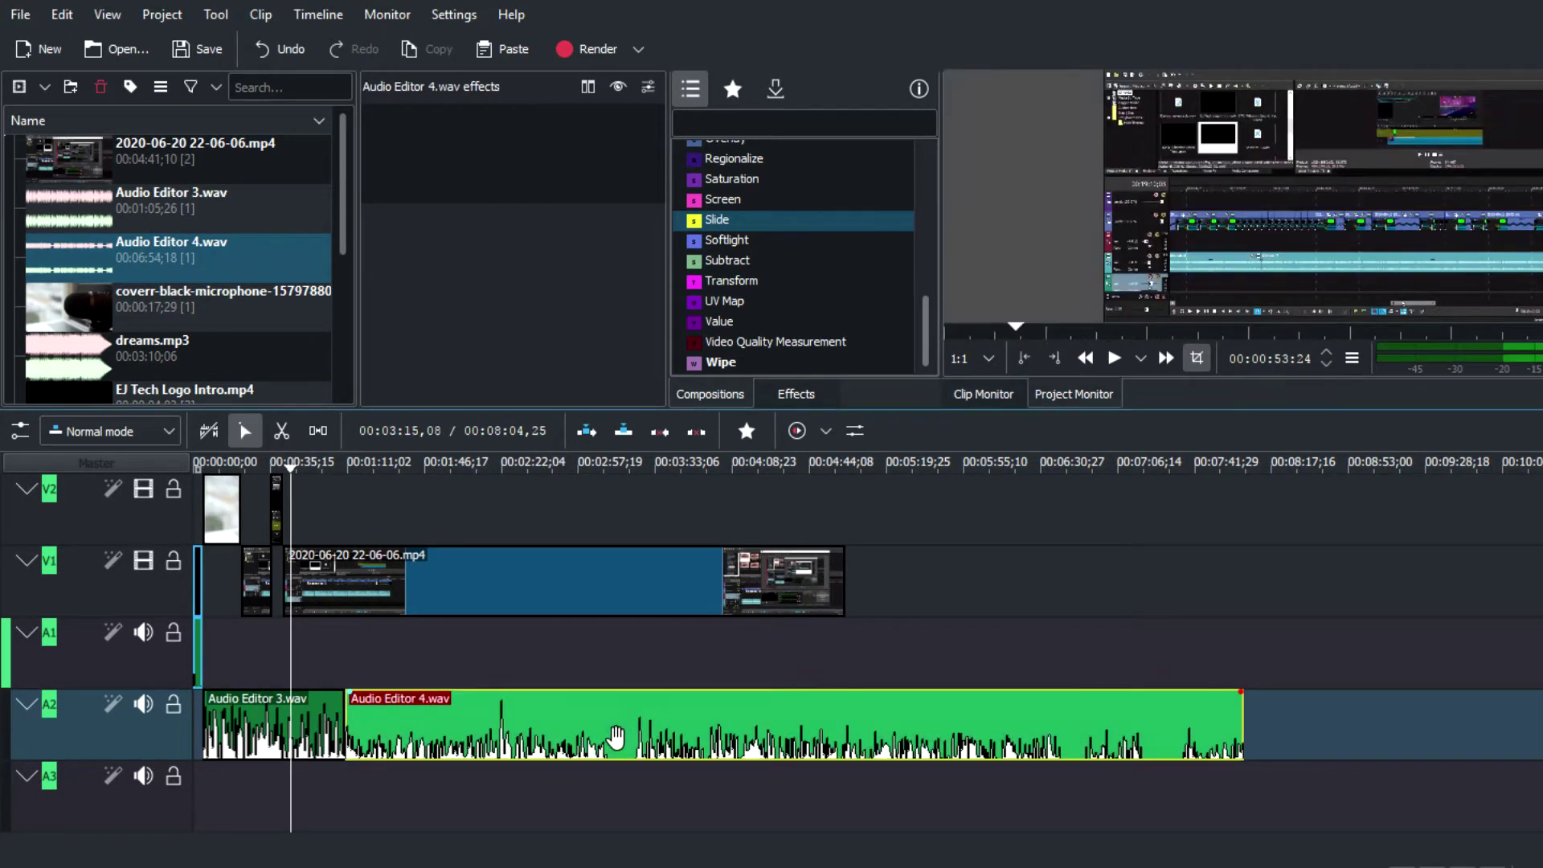
drag(289, 470, 659, 555)
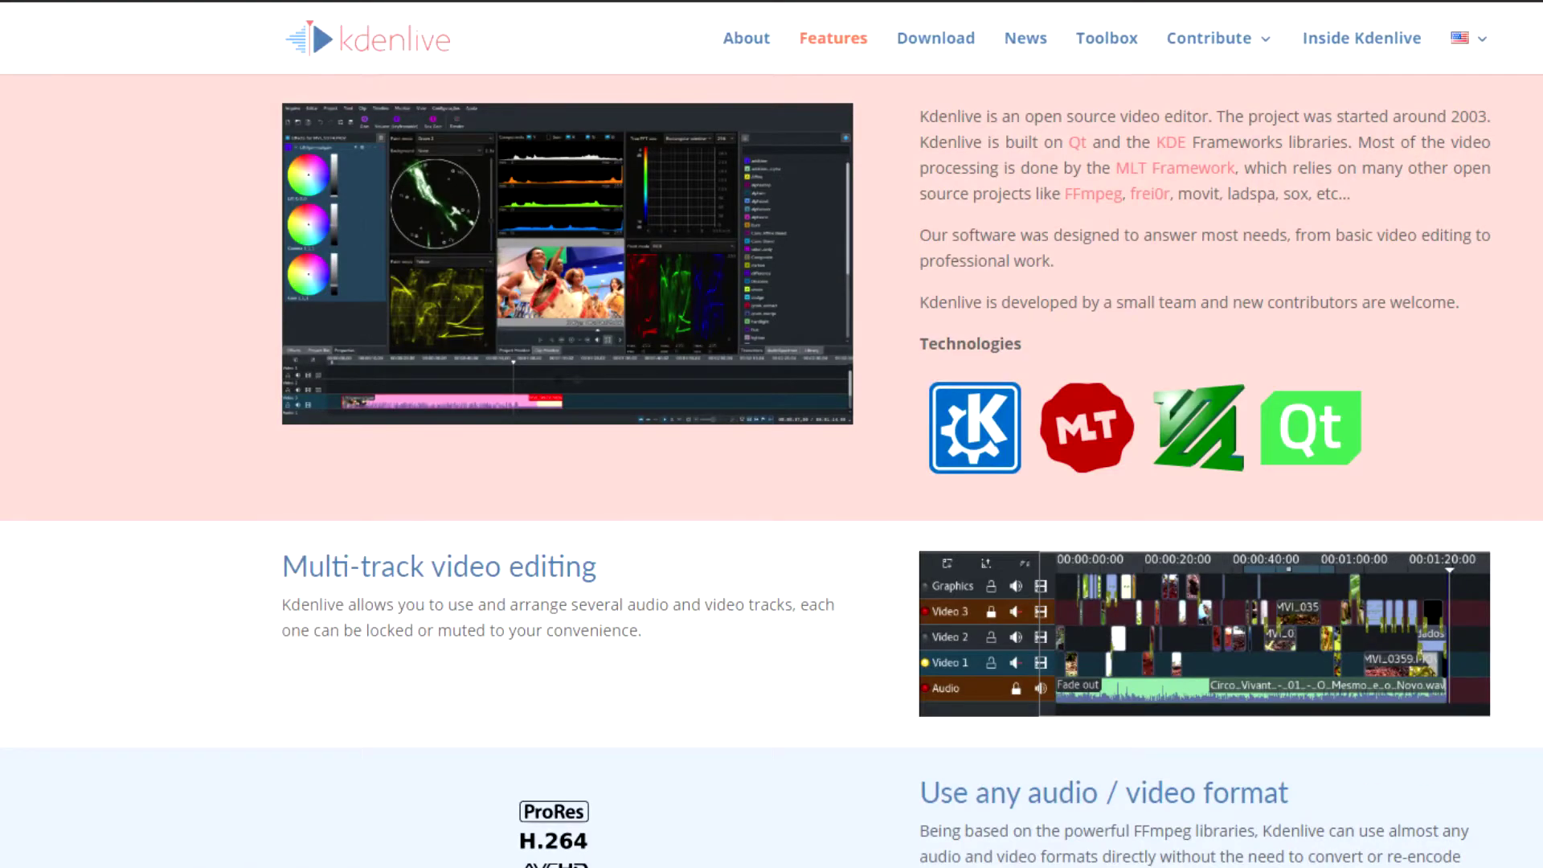
Step: Look through the feature descriptions on the Kdenlive website's Features page
scroll(772, 442, down, 4)
scroll(772, 471, down, 18)
scroll(772, 442, down, 20)
scroll(688, 403, up, 10)
scroll(688, 404, up, 15)
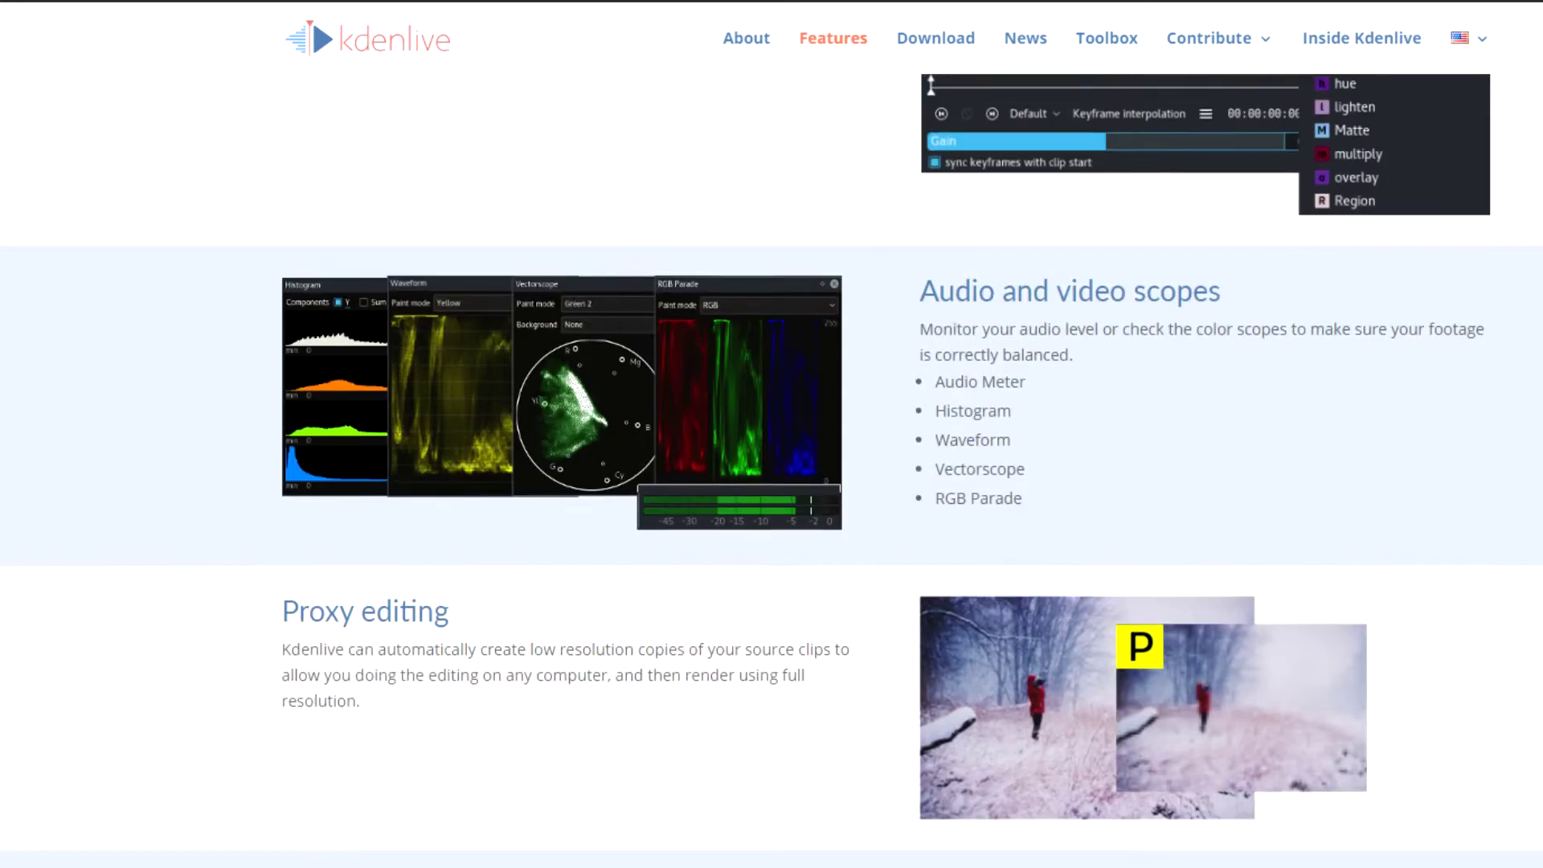
scroll(688, 403, up, 10)
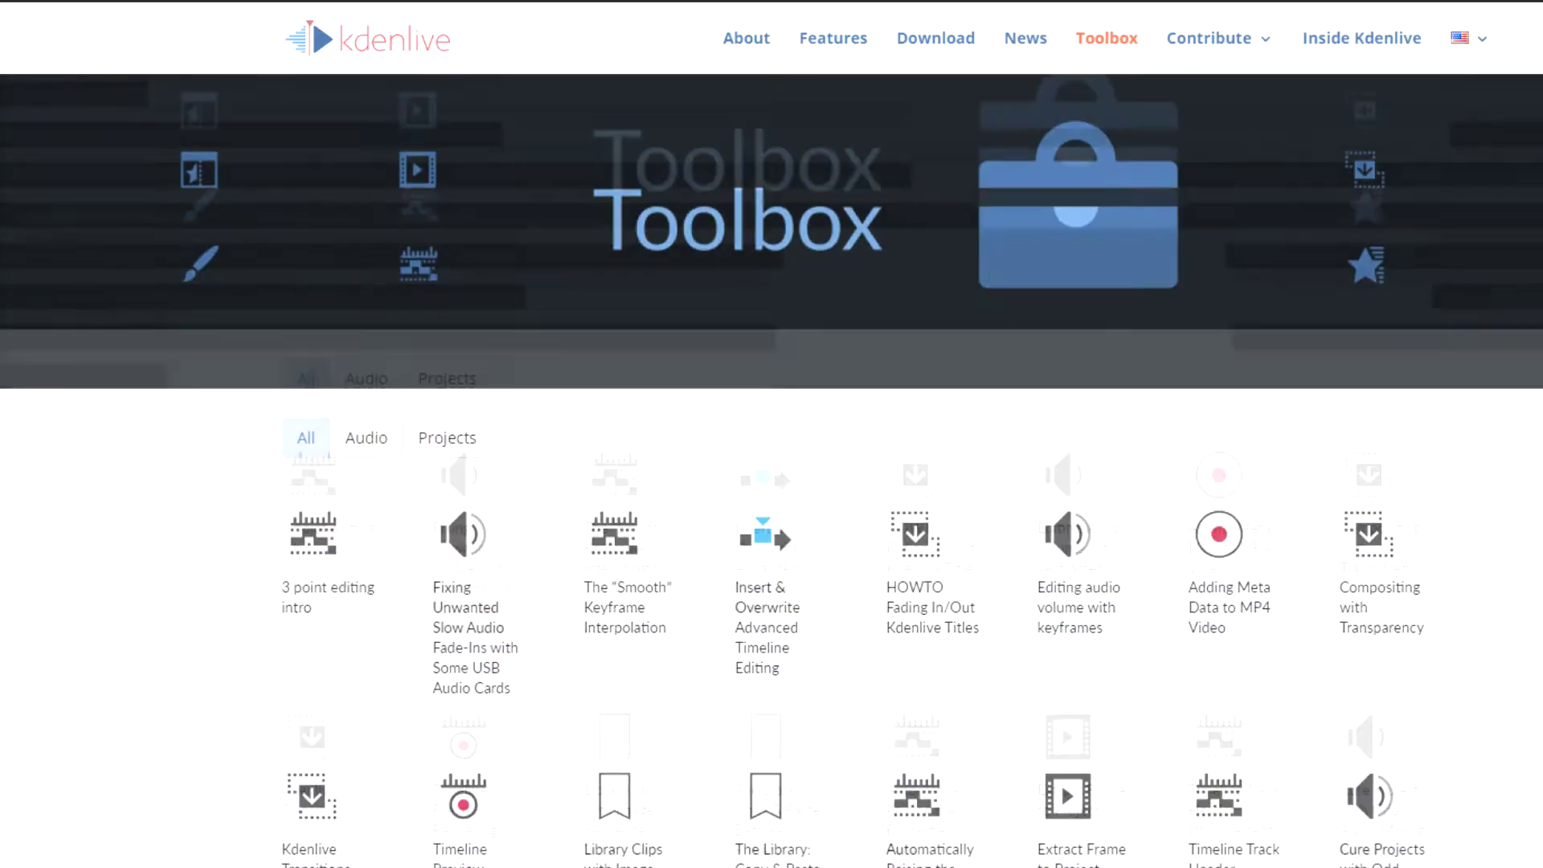
Step: Browse the website's Toolbox page, filtering the articles by Audio and Projects and returning to All
scroll(772, 434, down, 4)
click(366, 123)
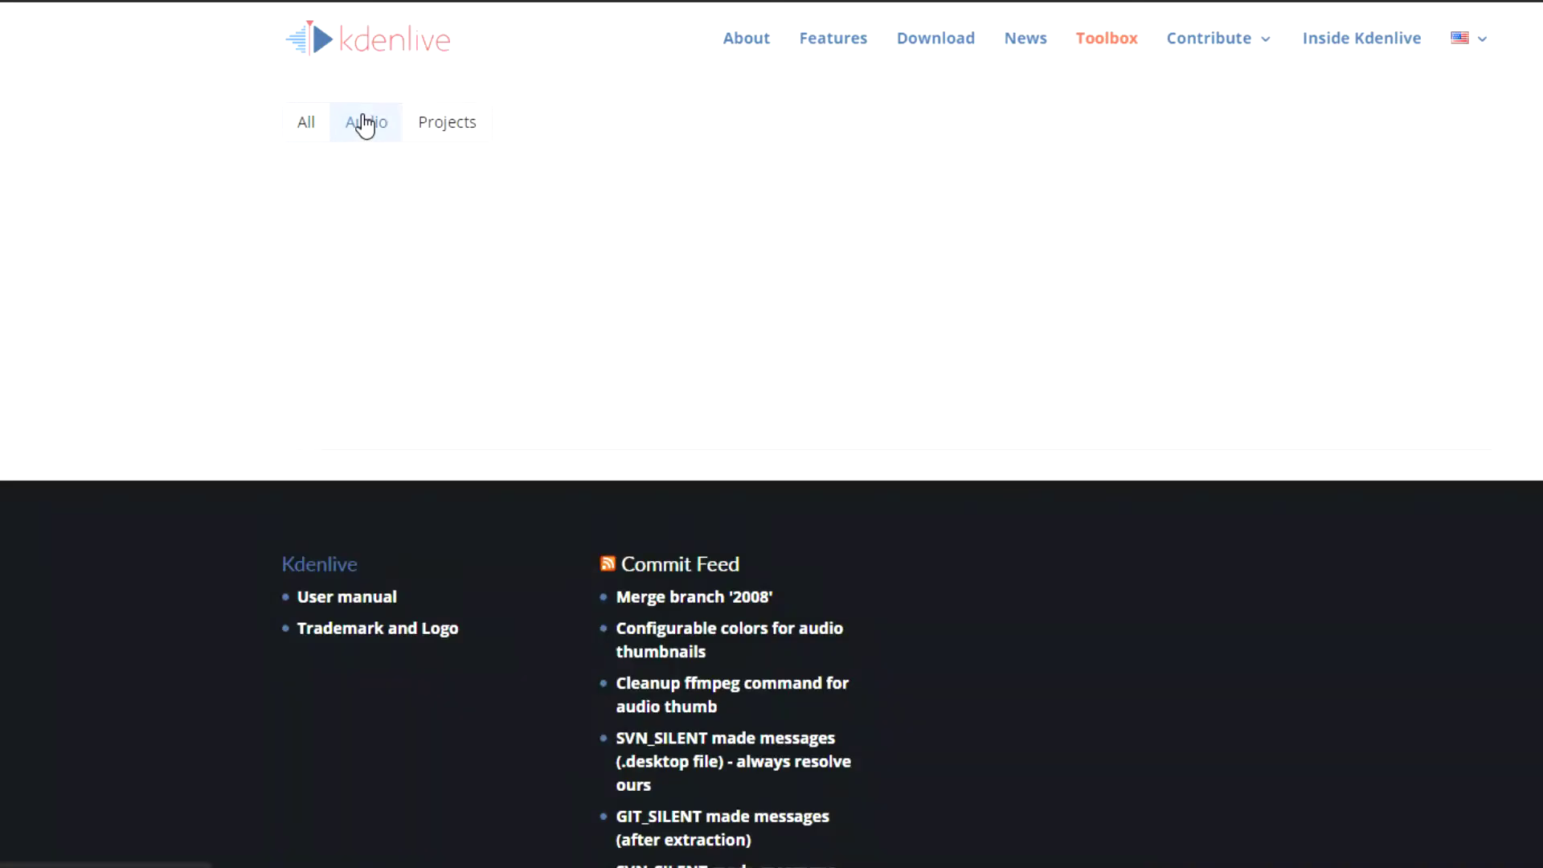
click(438, 126)
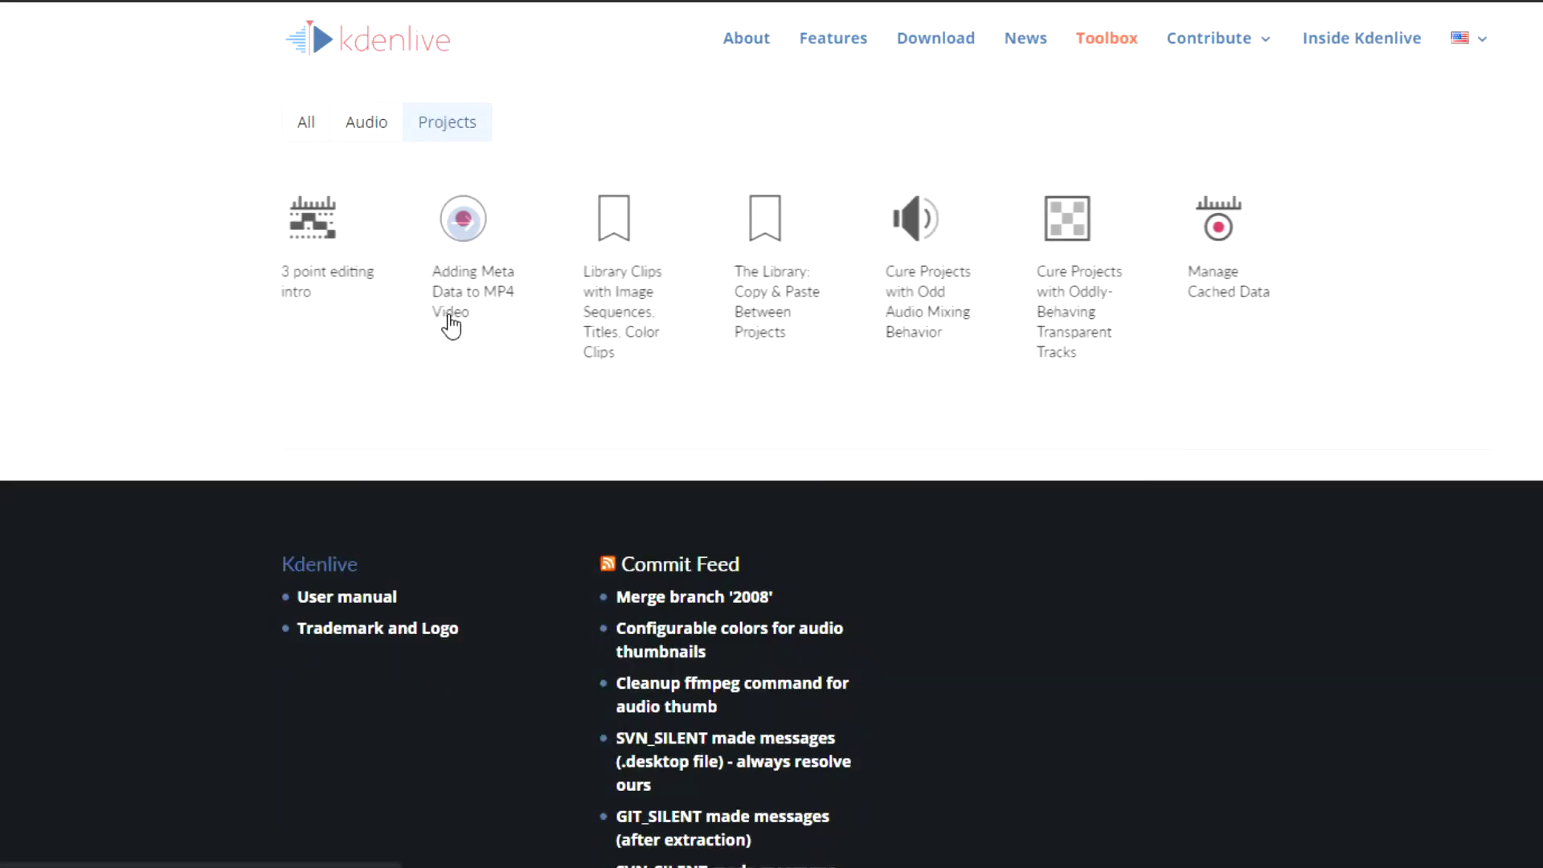
click(304, 135)
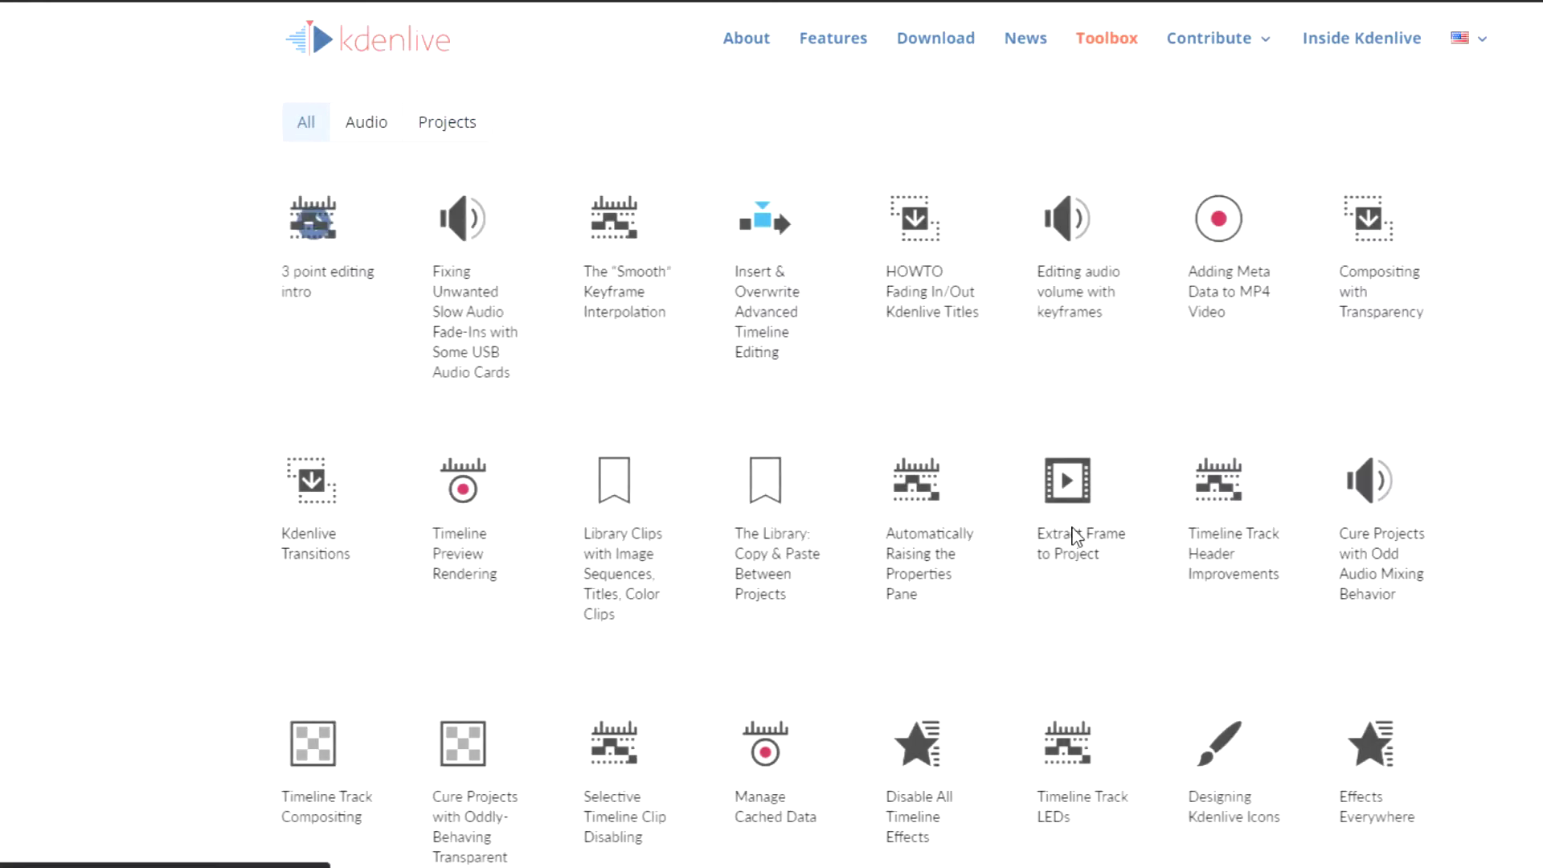
scroll(1076, 537, up, 4)
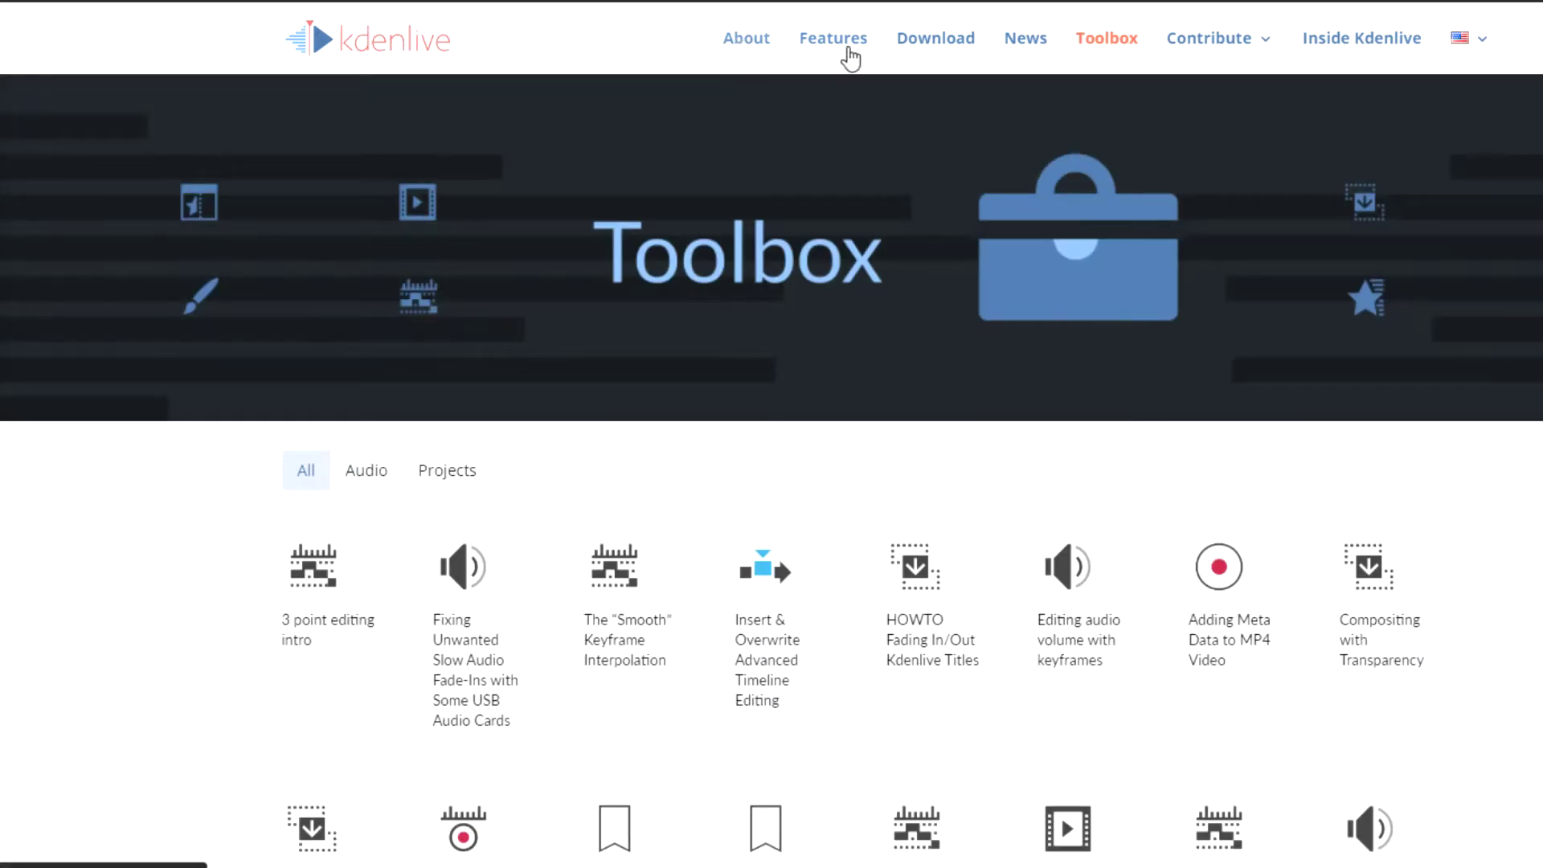
mouse_move(1234, 56)
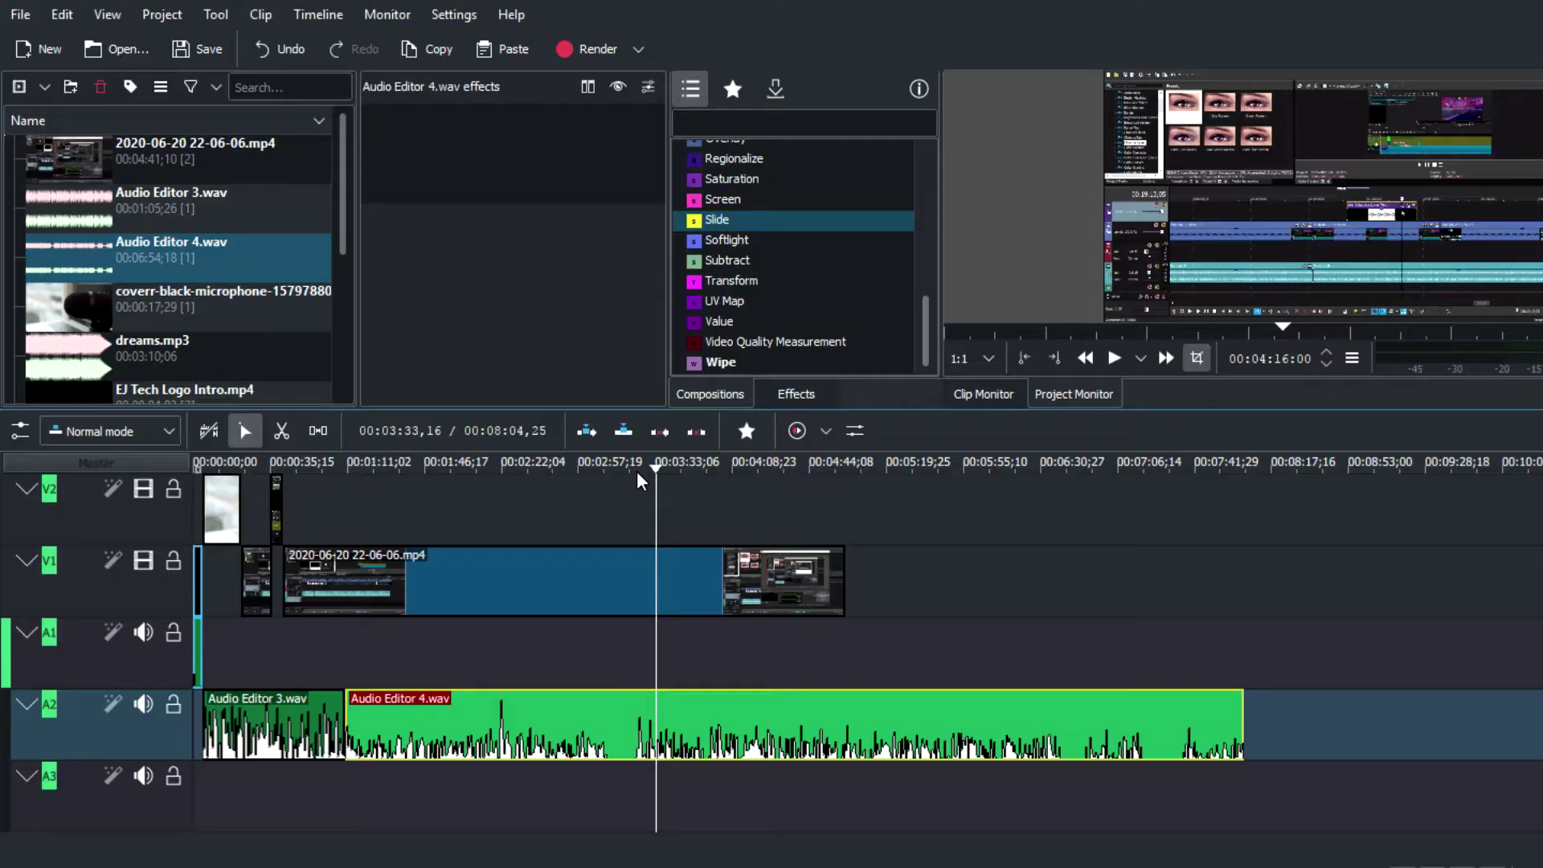
Step: Back in Kdenlive, cut Audio Editor 4.wav at about 03:16 and delete the part after the cut
drag(636, 471, 619, 475)
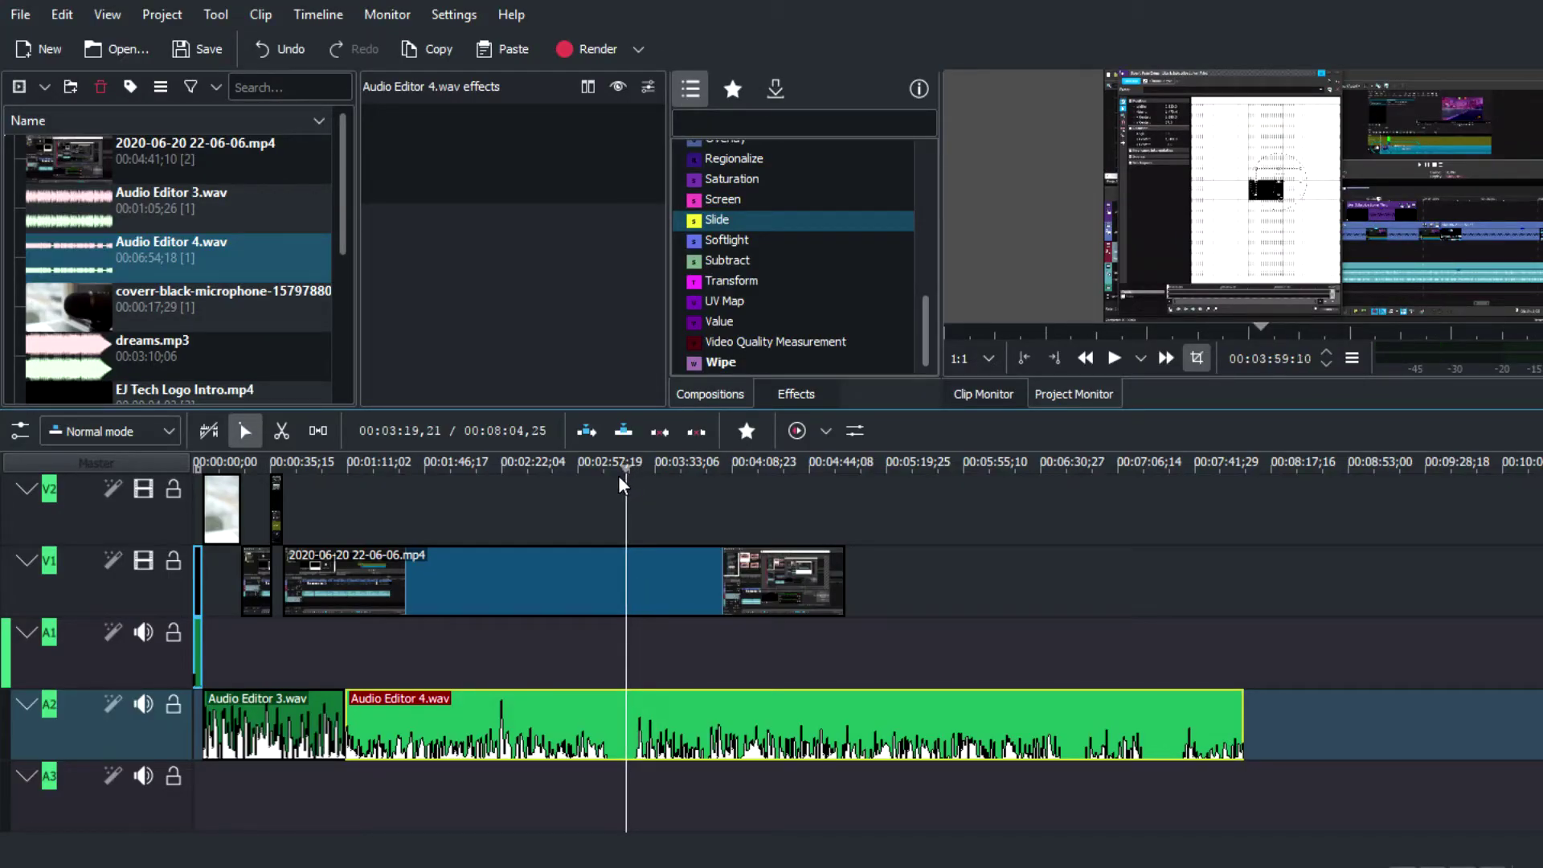
right_click(623, 740)
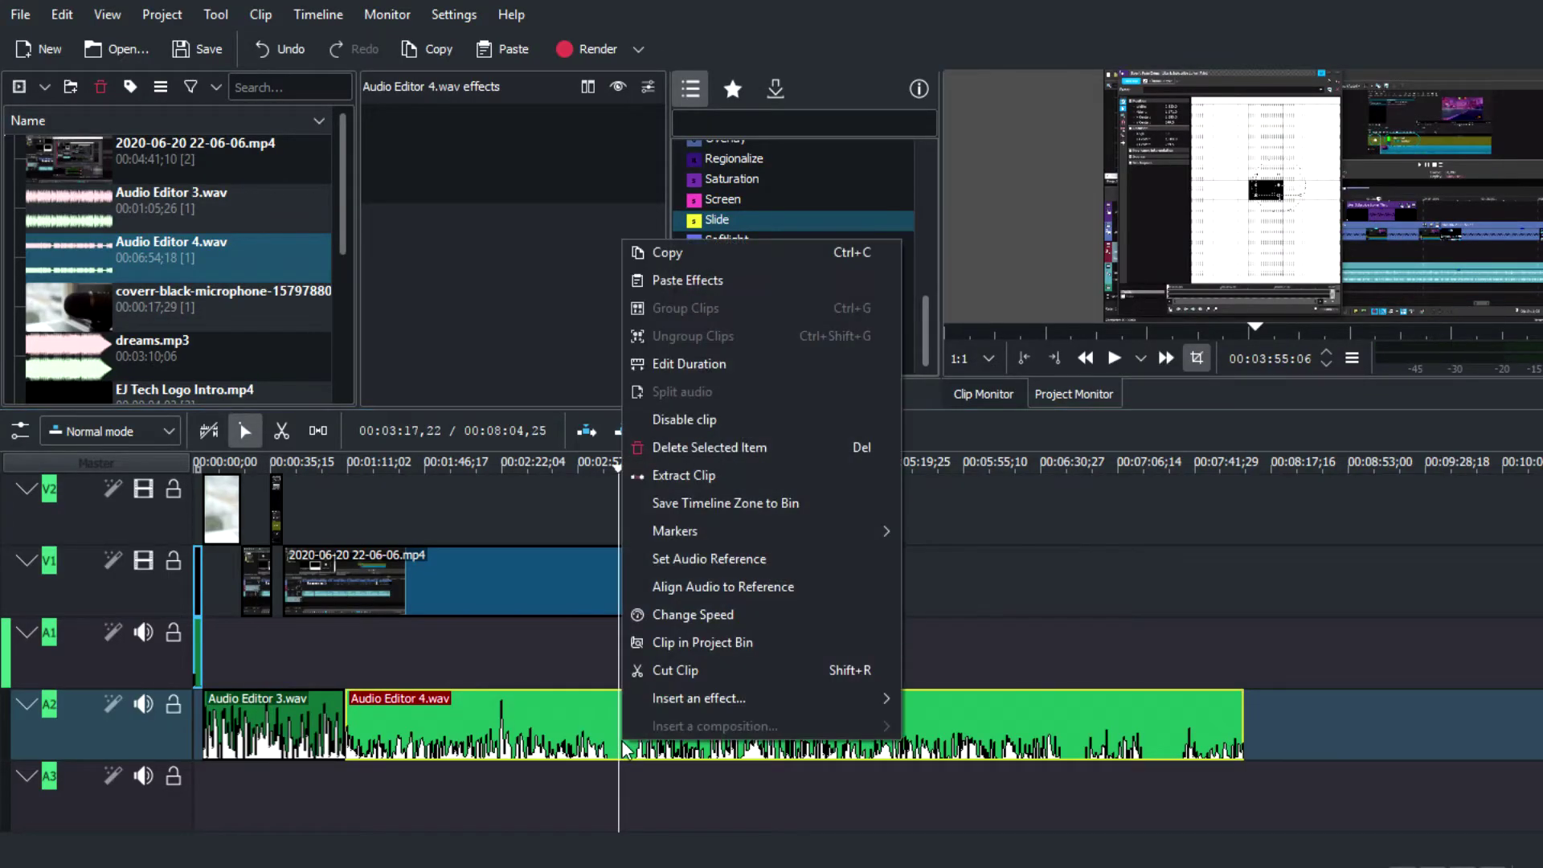
click(691, 670)
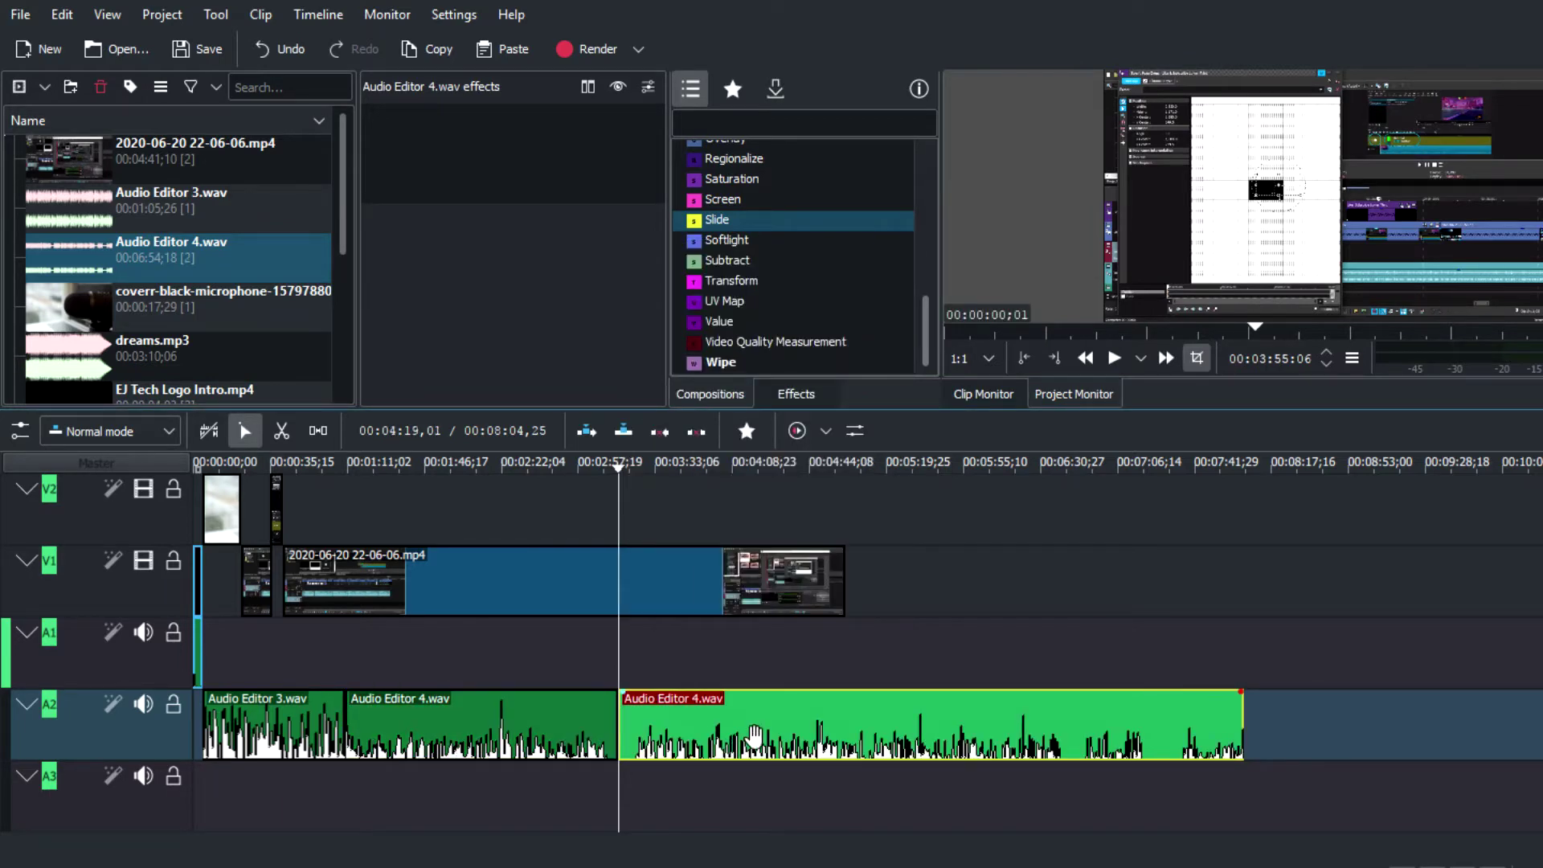
key(Delete)
Step: Set the speed of the second recording piece on V1 to 207.13%
click(803, 591)
right_click(546, 594)
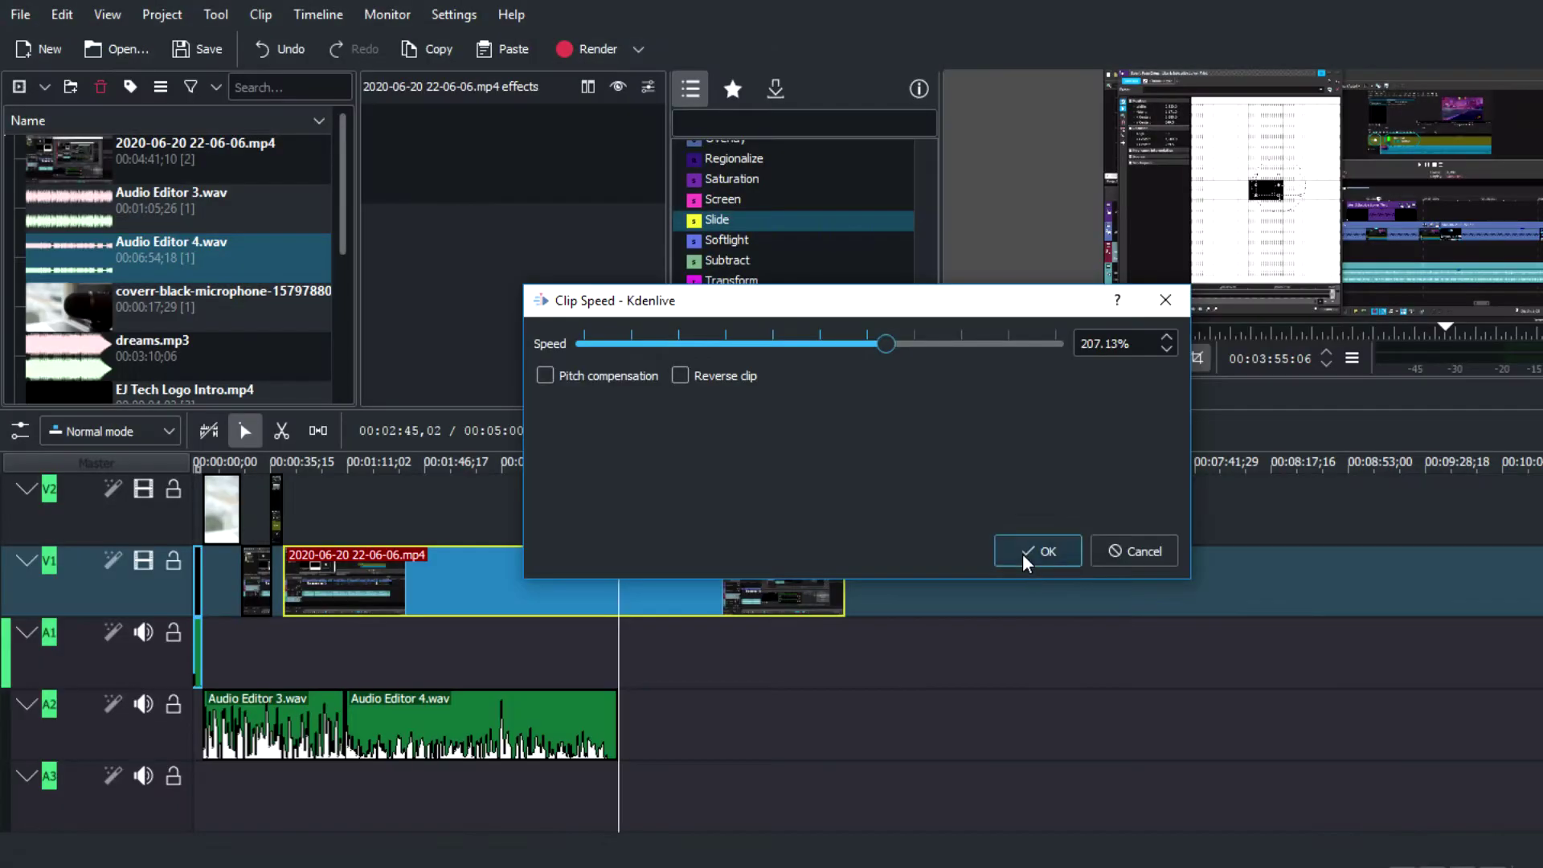
click(1029, 555)
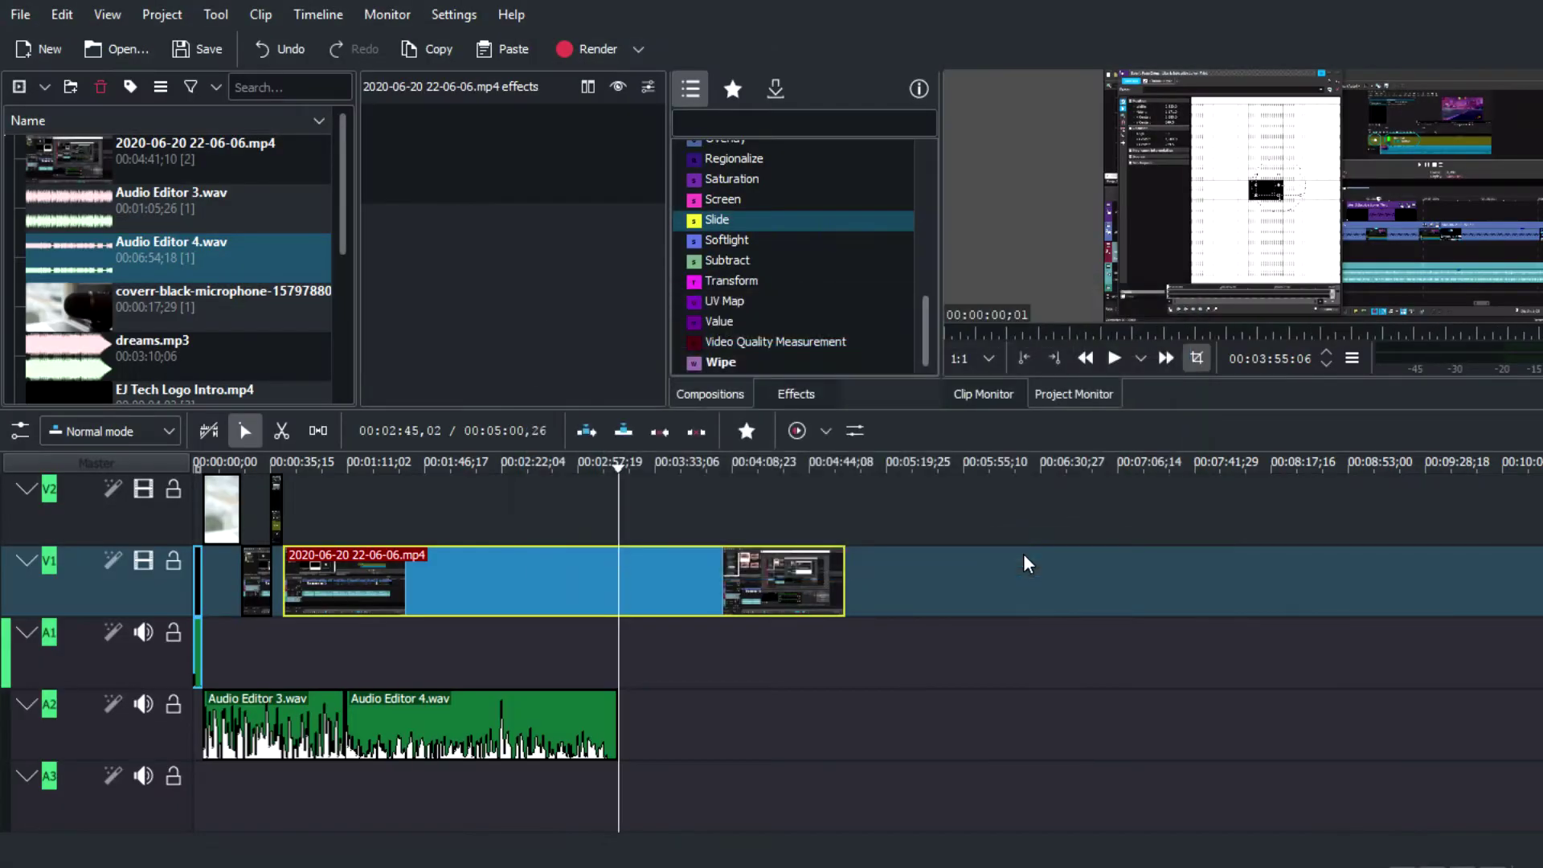
Step: Trim the end of the sped-up recording piece on V1 back to about 02:25
click(529, 635)
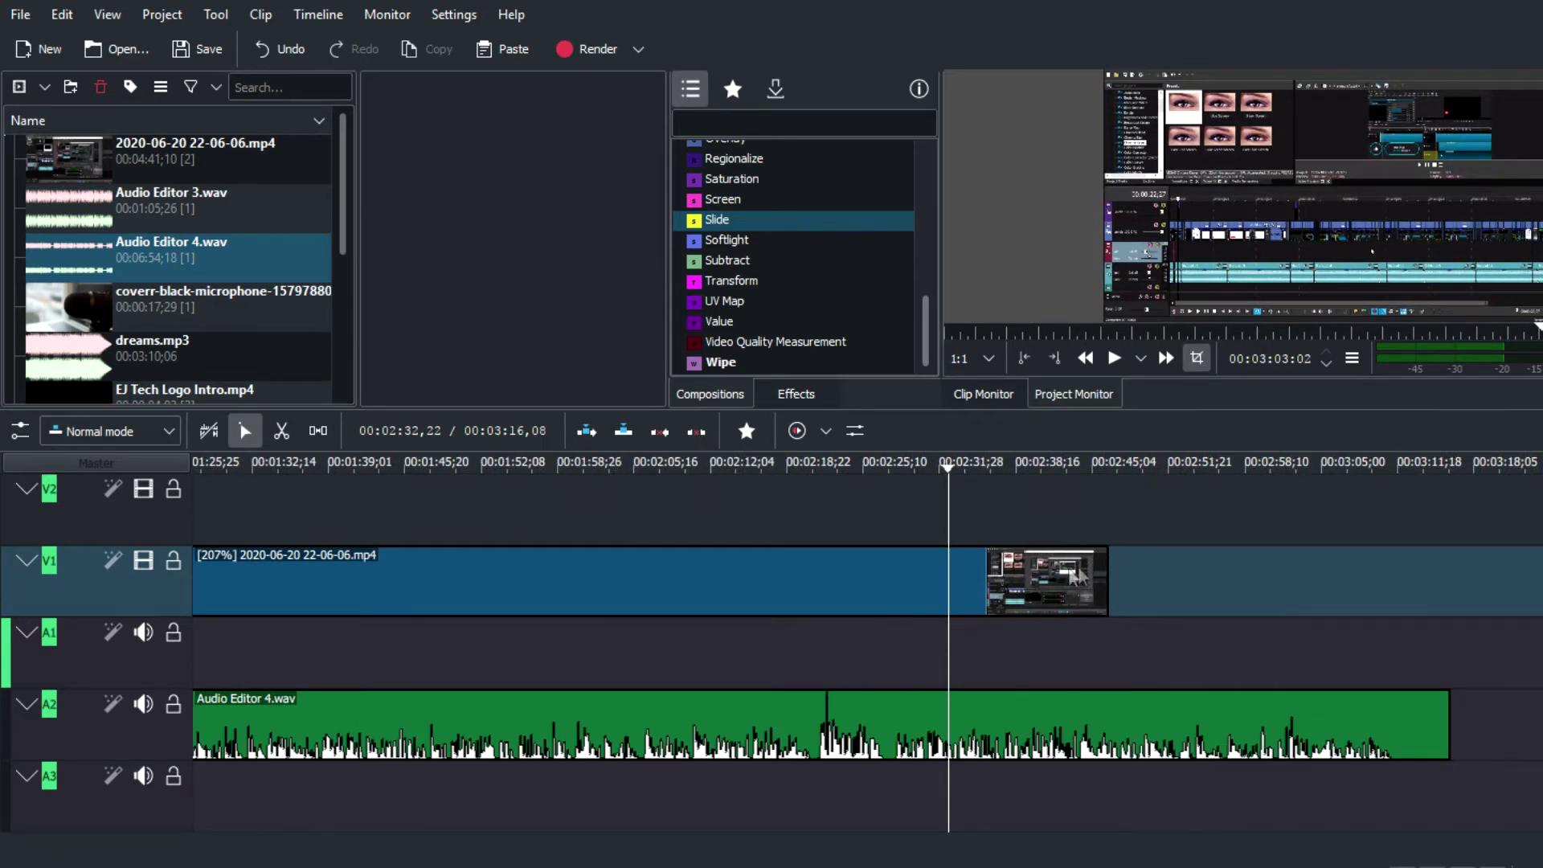
drag(1058, 596, 870, 618)
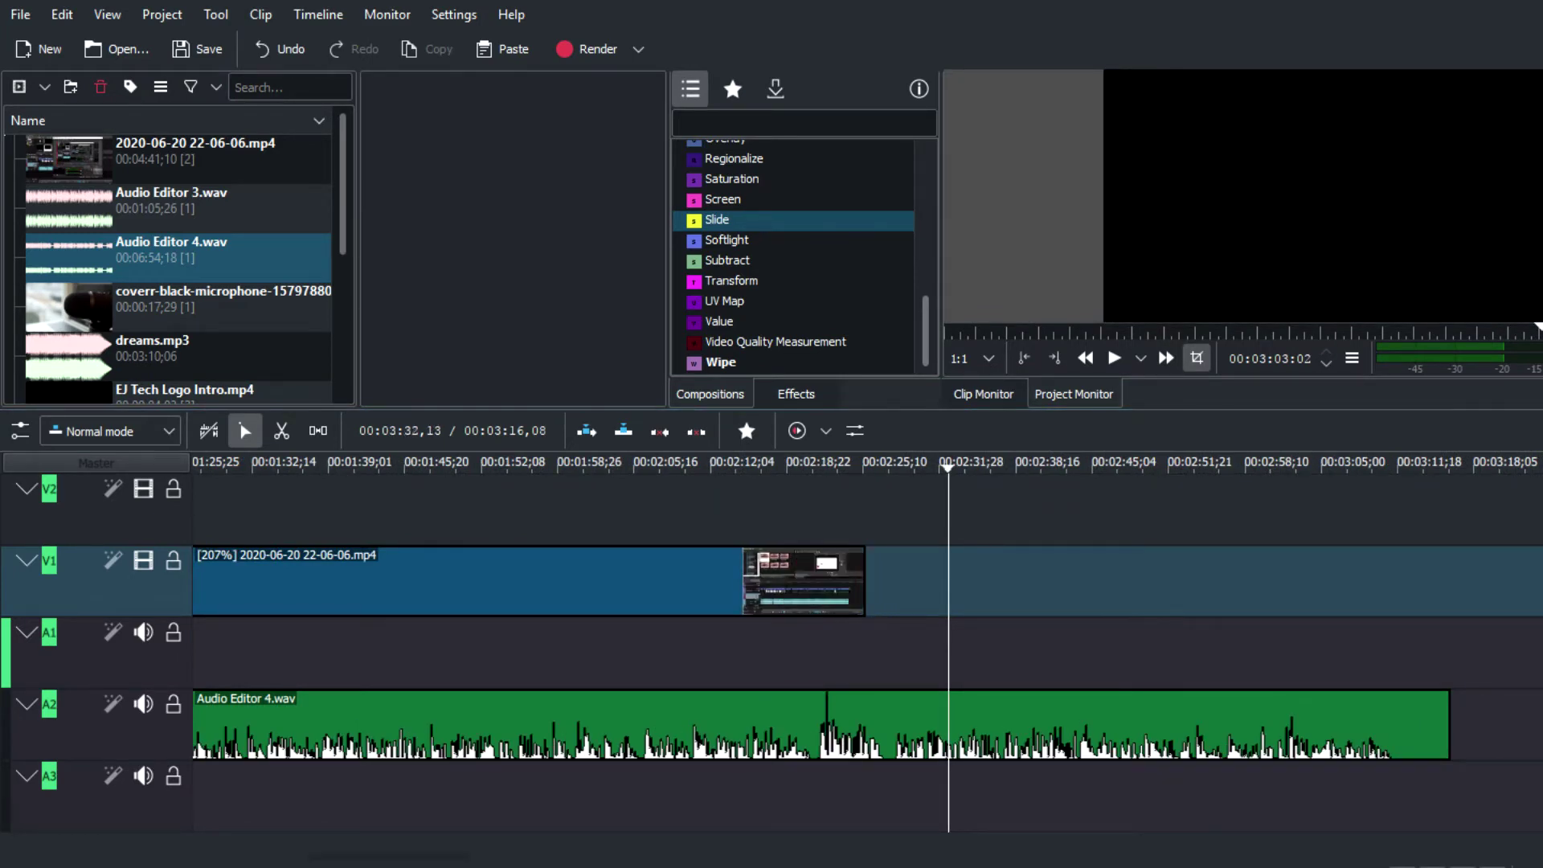
Step: Cut the sped-up recording piece on V1 at about 01:13
key(ctrl+minus)
key(ctrl+minus)
scroll(562, 668, down, 2)
click(473, 644)
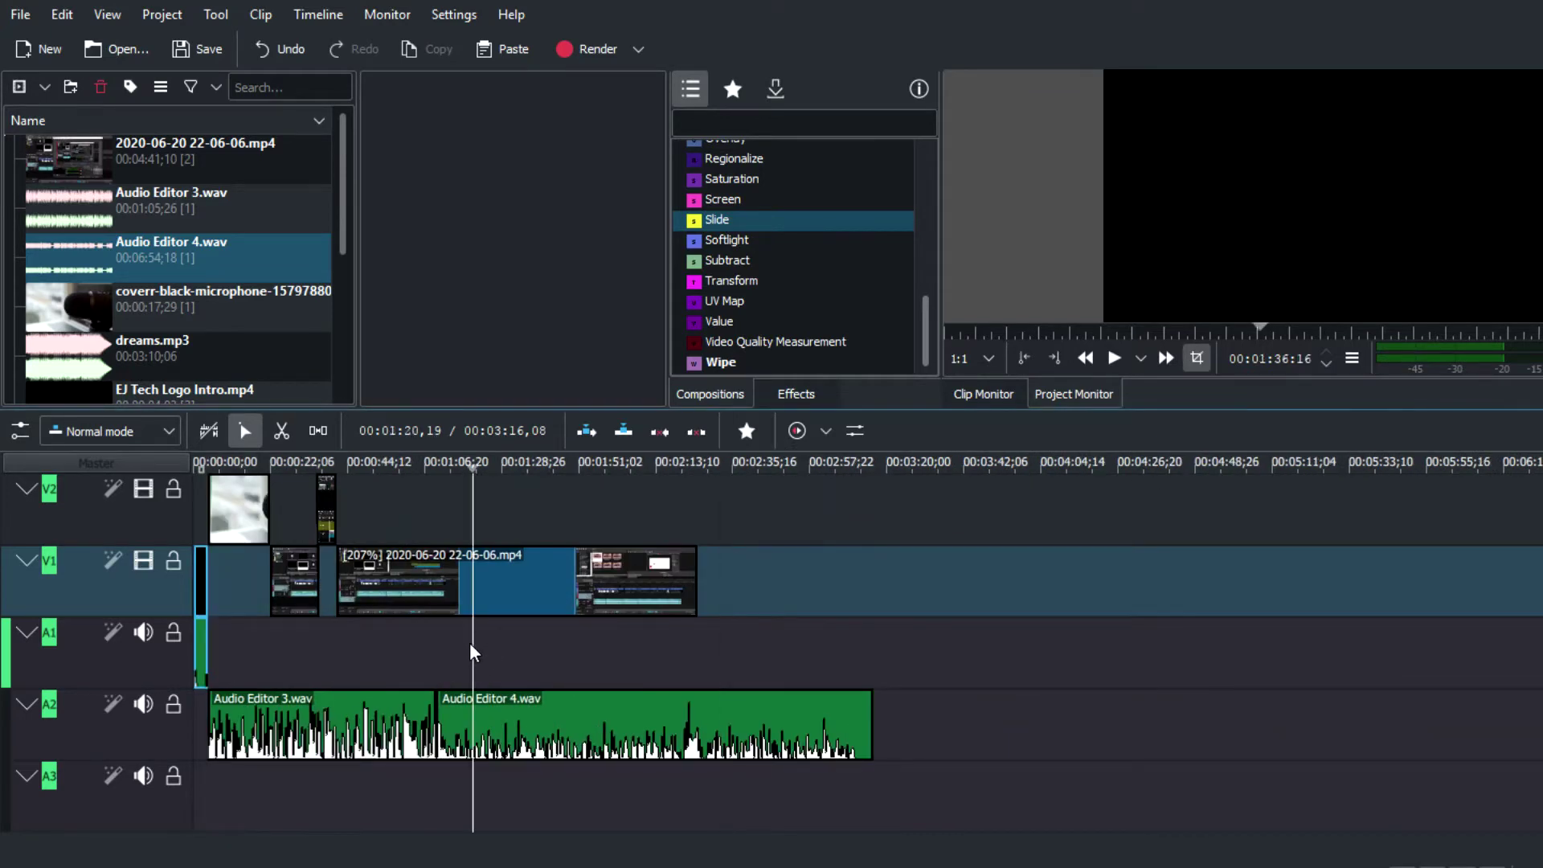
click(452, 645)
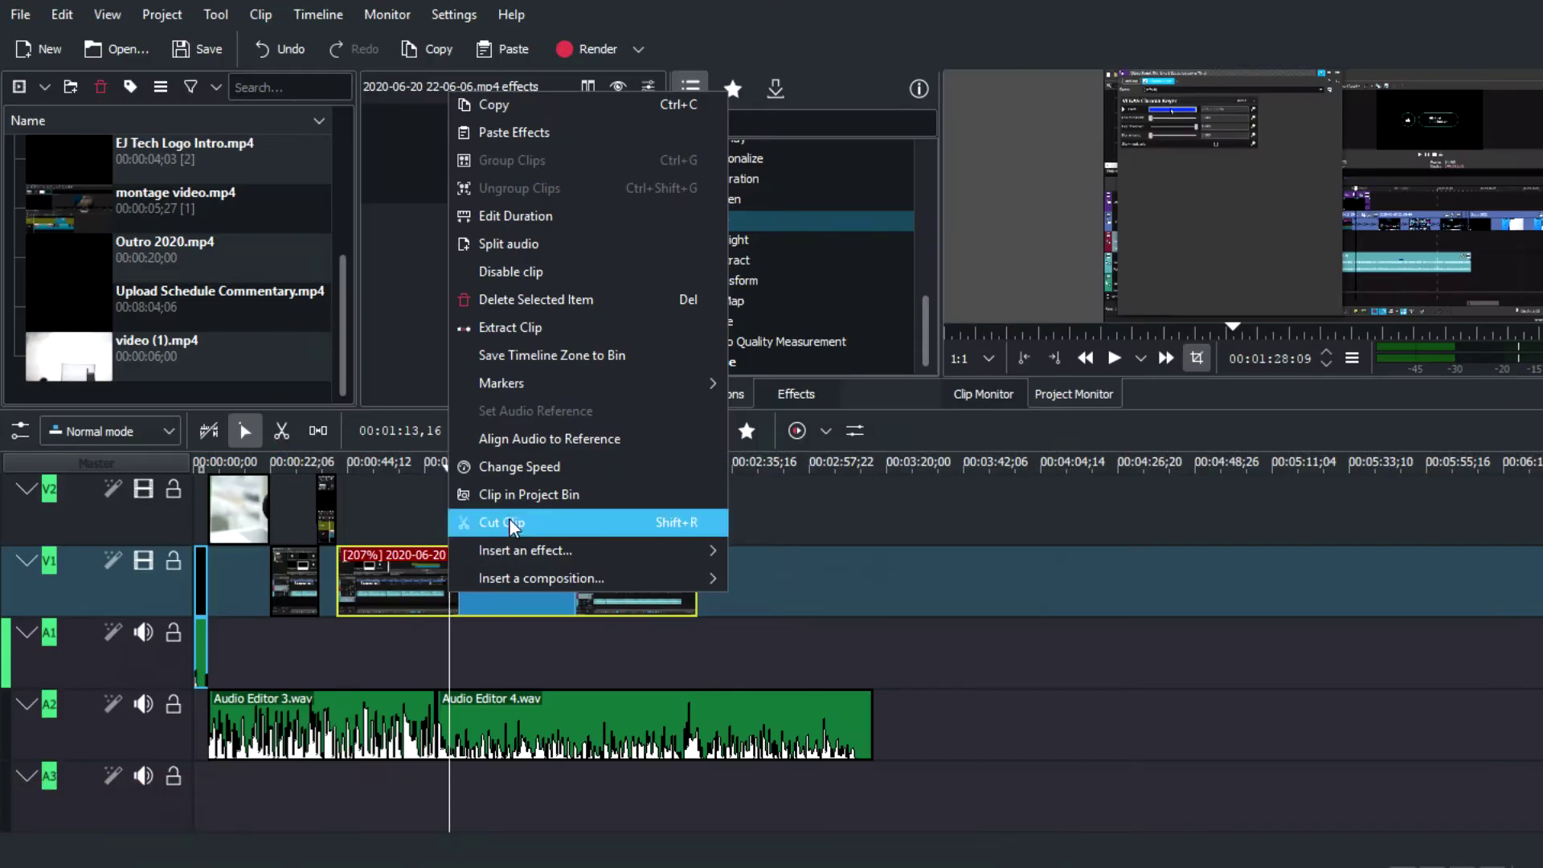
click(515, 523)
Step: Move the part after the cut to about 01:31;18 and place video (1).mp4 on V1 directly after the first part
drag(551, 592, 643, 597)
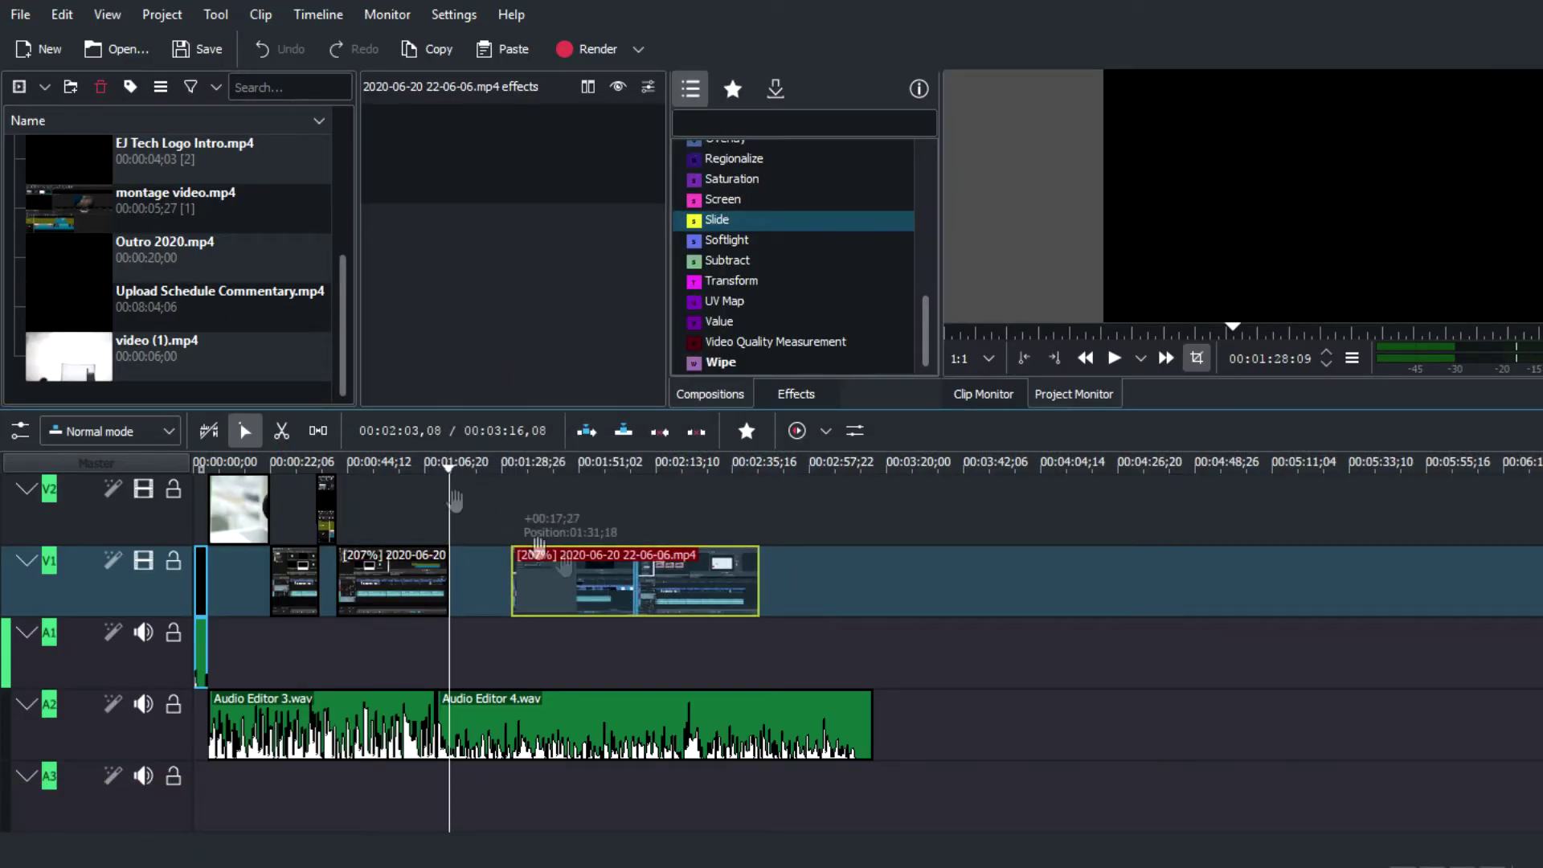
click(193, 374)
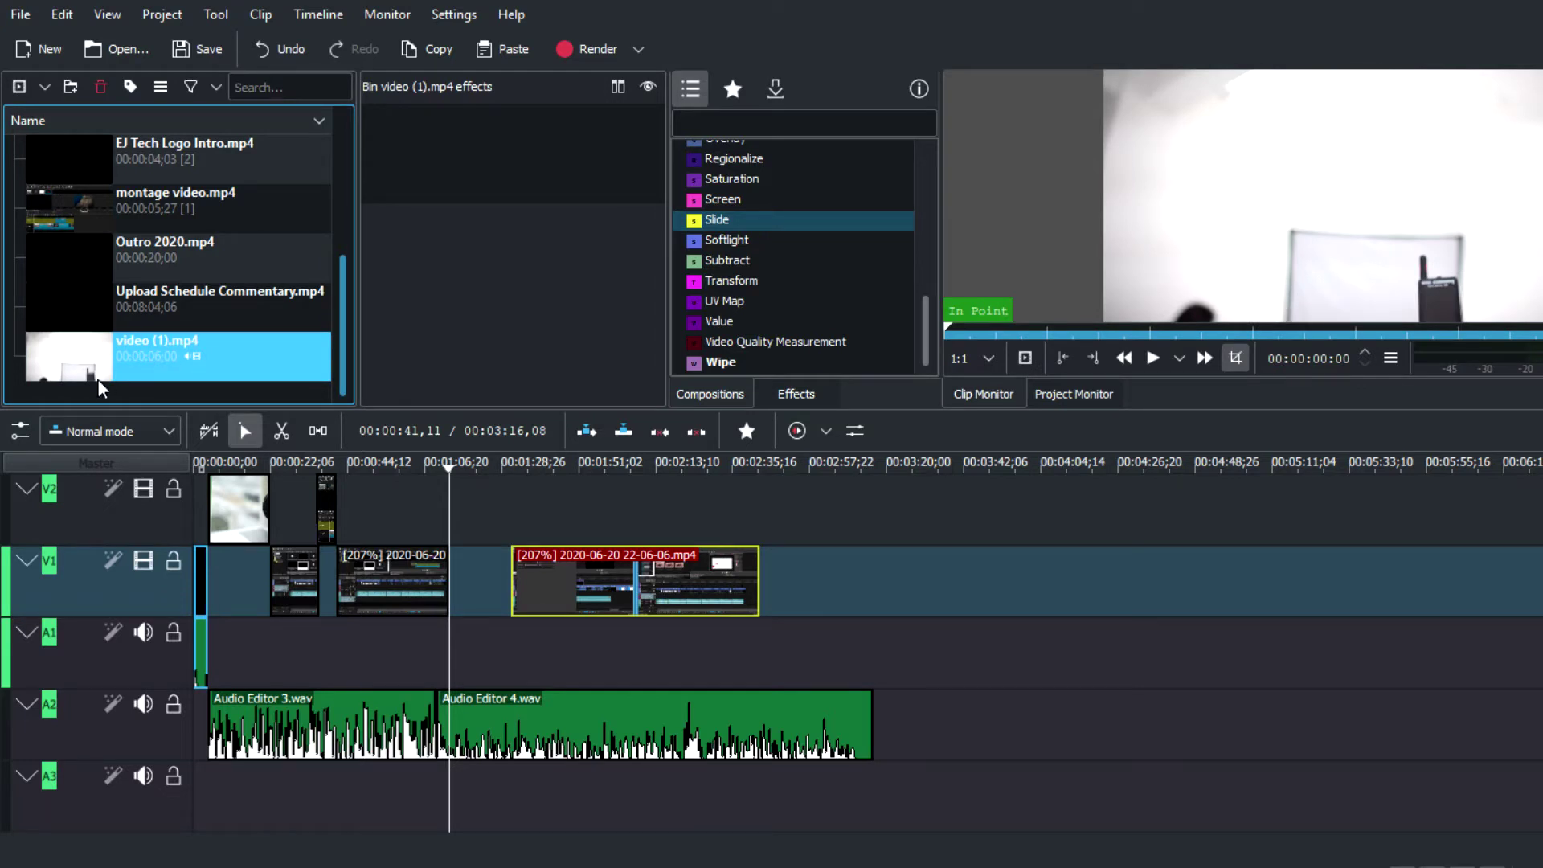
drag(100, 389, 459, 555)
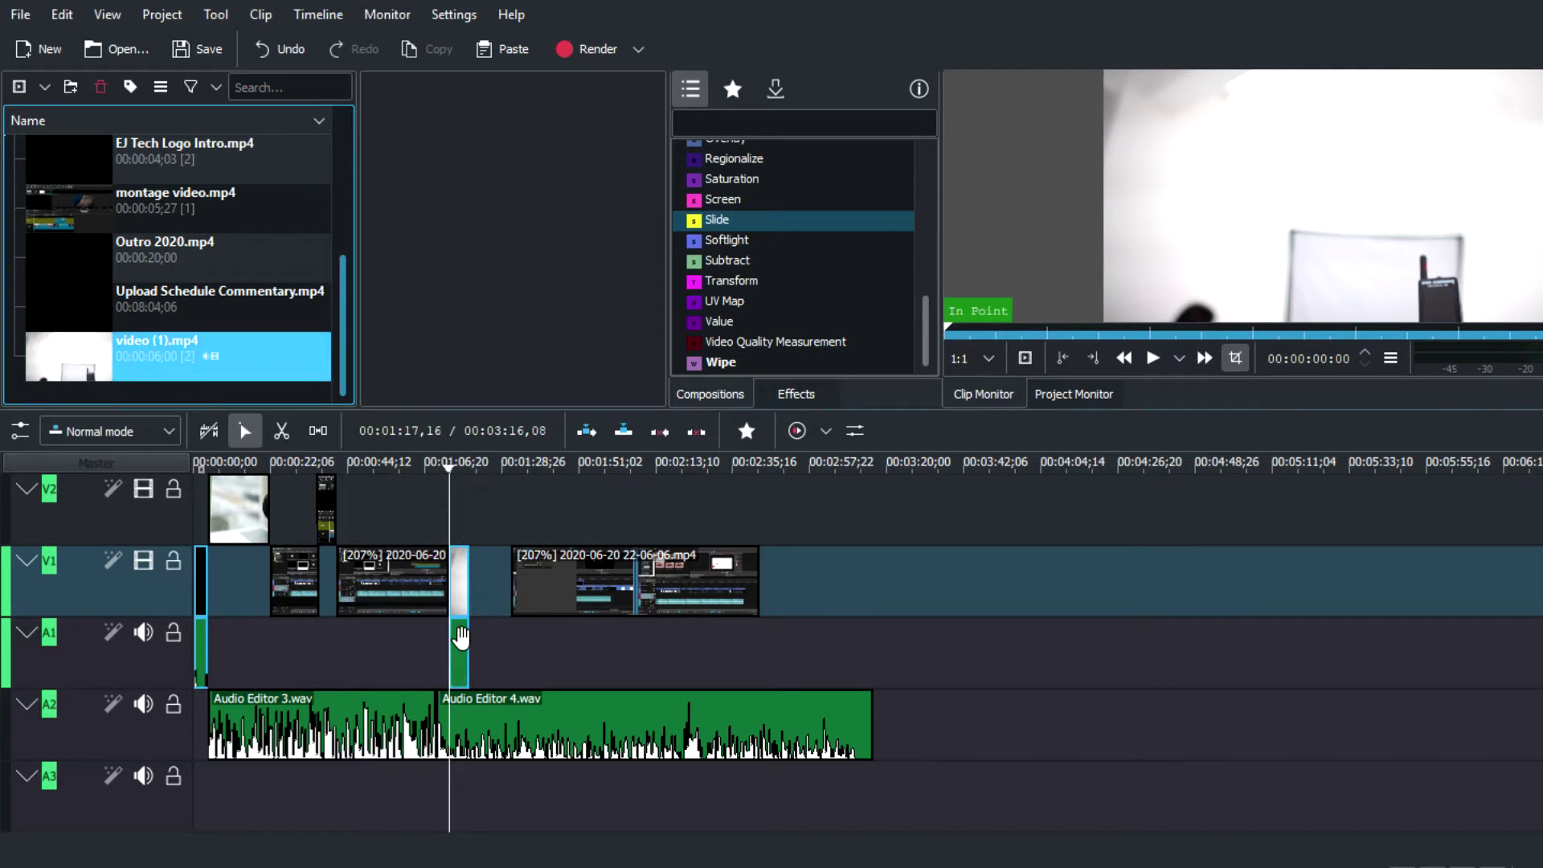
Step: Ungroup video (1).mp4, delete its audio from A1, and move the last sped-up recording piece on V1 directly after the clip
right_click(460, 641)
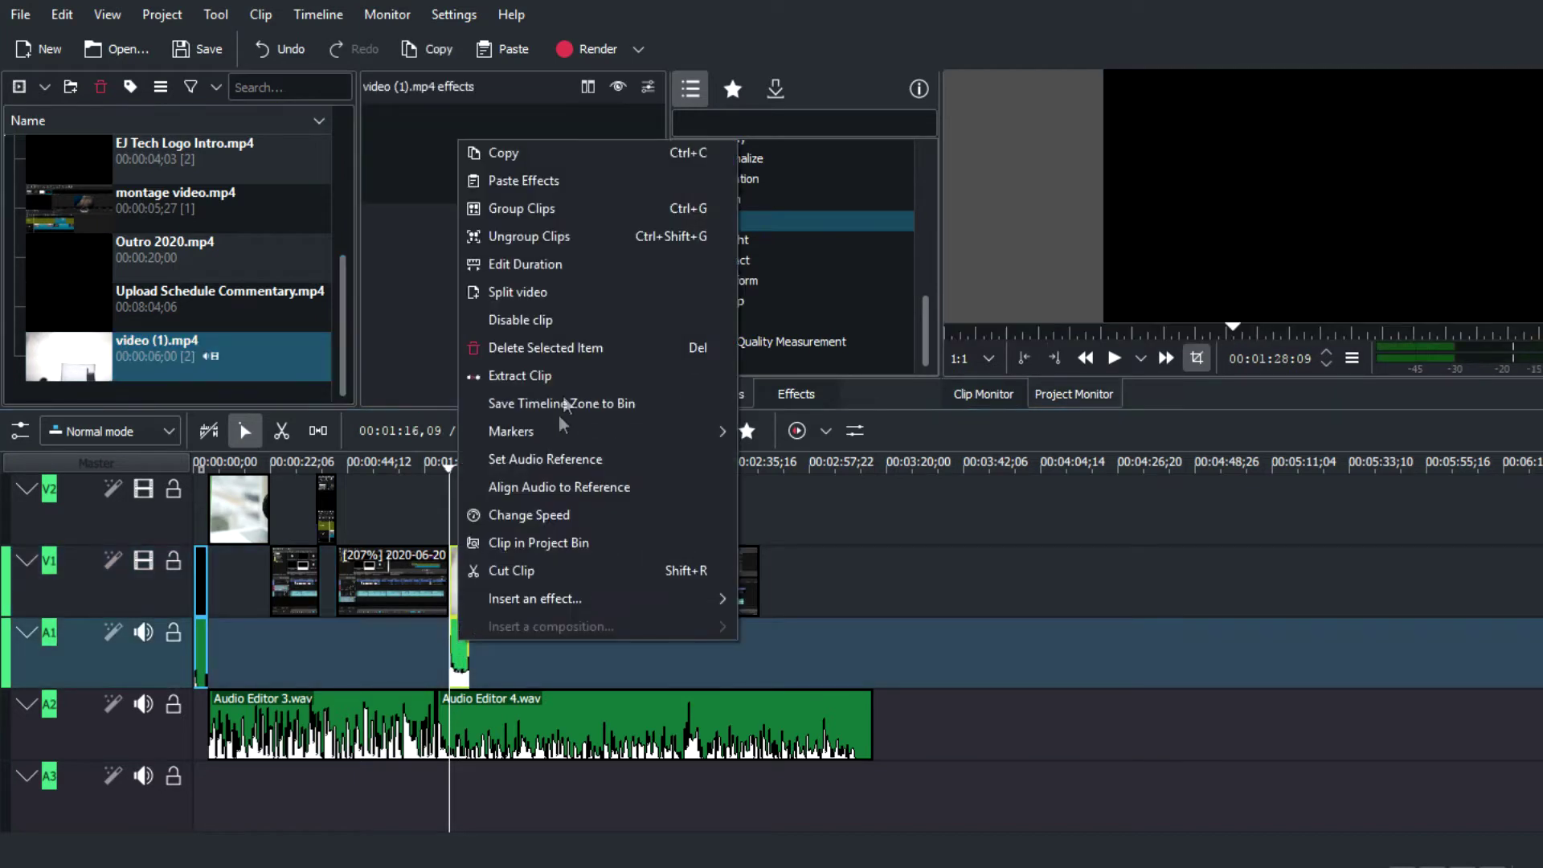
click(539, 238)
key(Delete)
drag(572, 603, 524, 603)
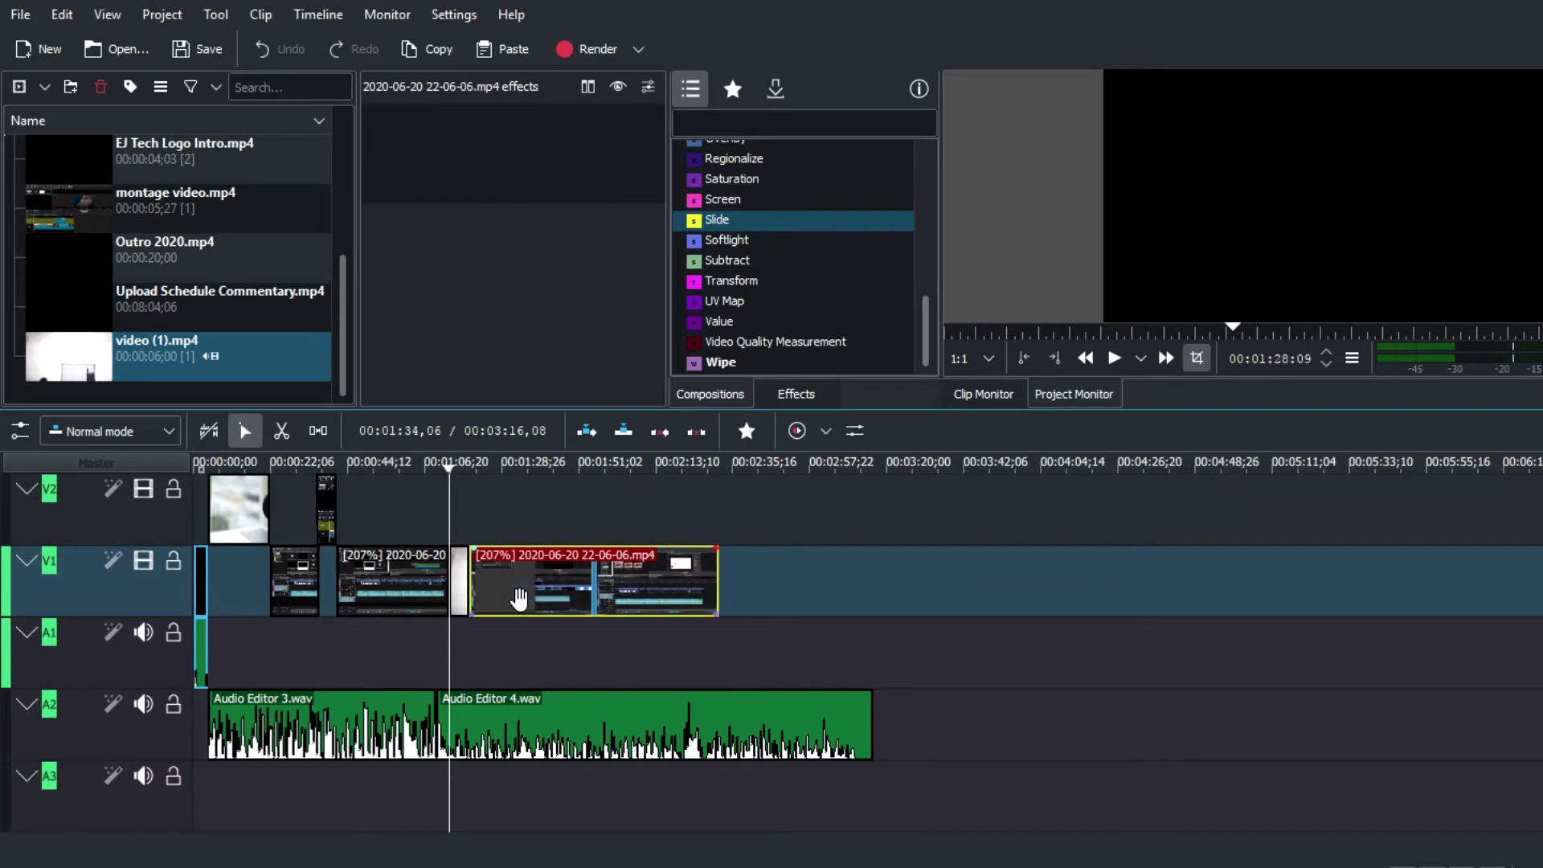
Step: Add a Wipe composition at the end of the recording piece just before video (1).mp4 on V1
scroll(277, 528, up, 3)
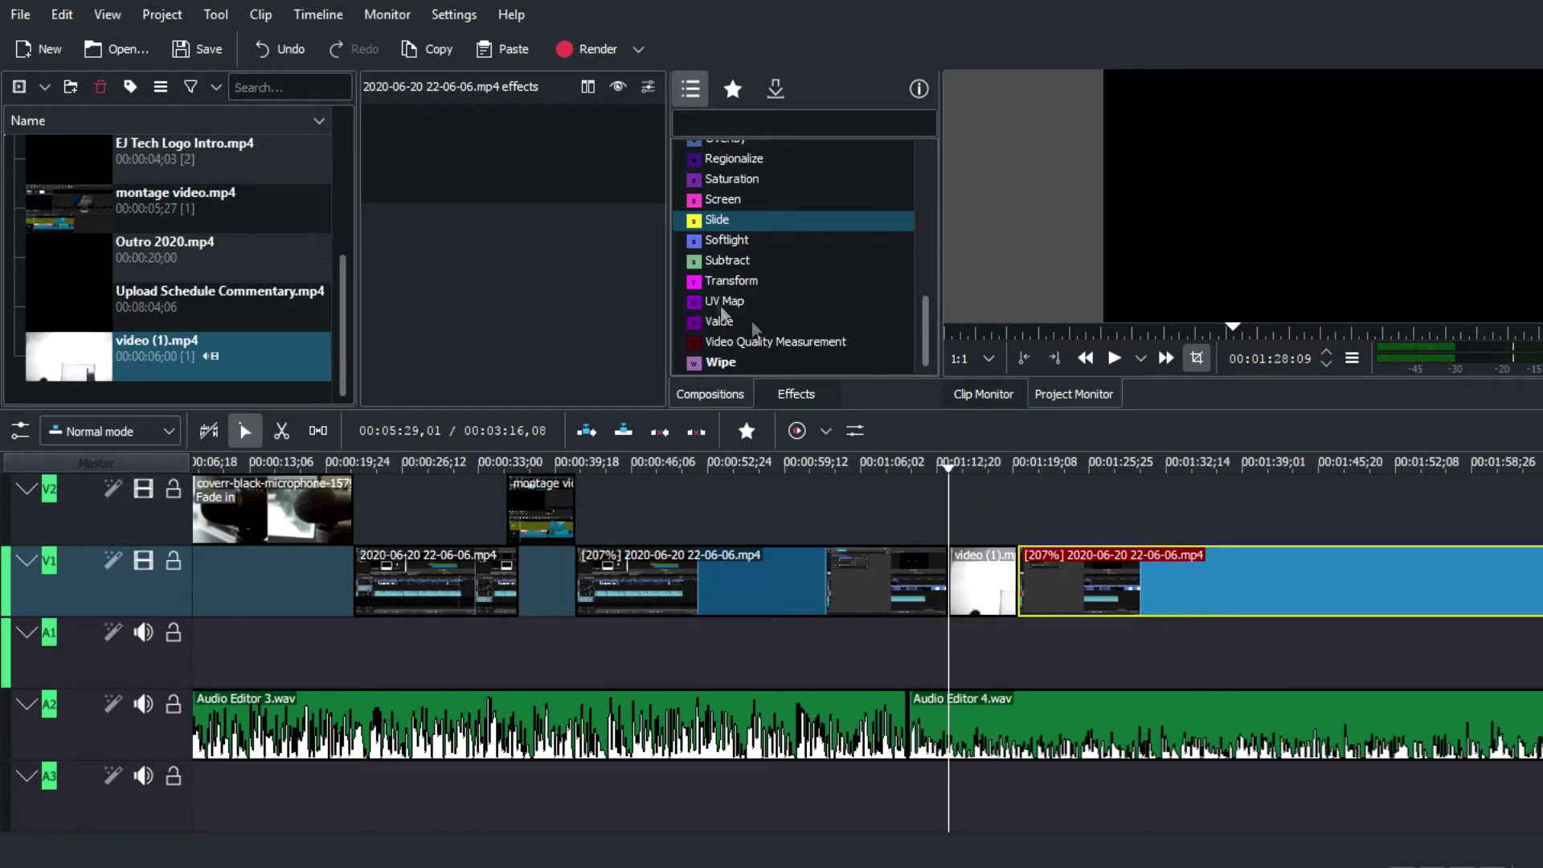
click(726, 363)
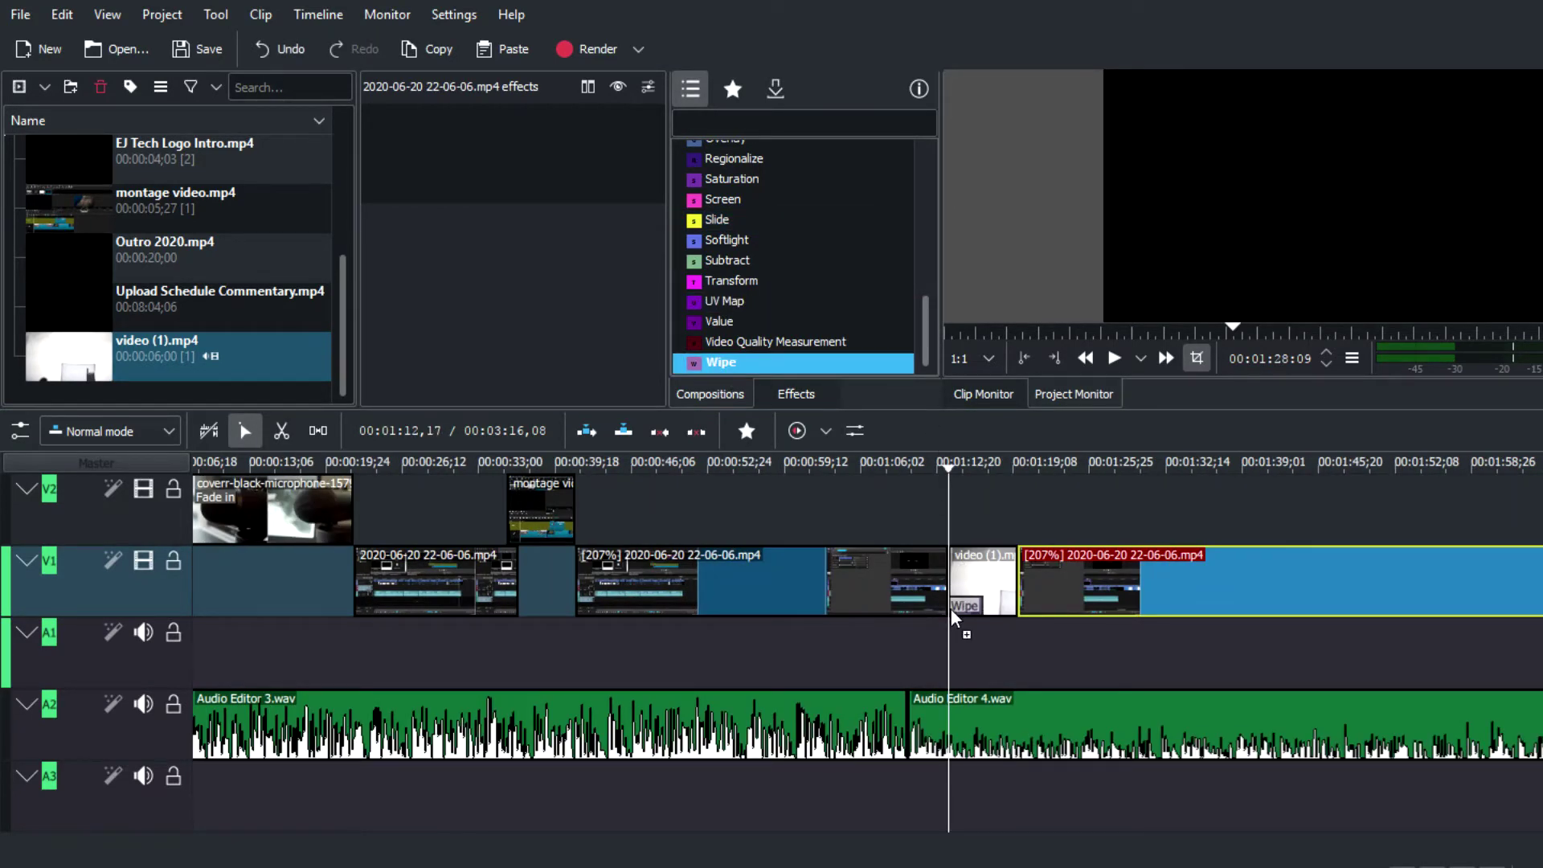
drag(938, 606, 938, 606)
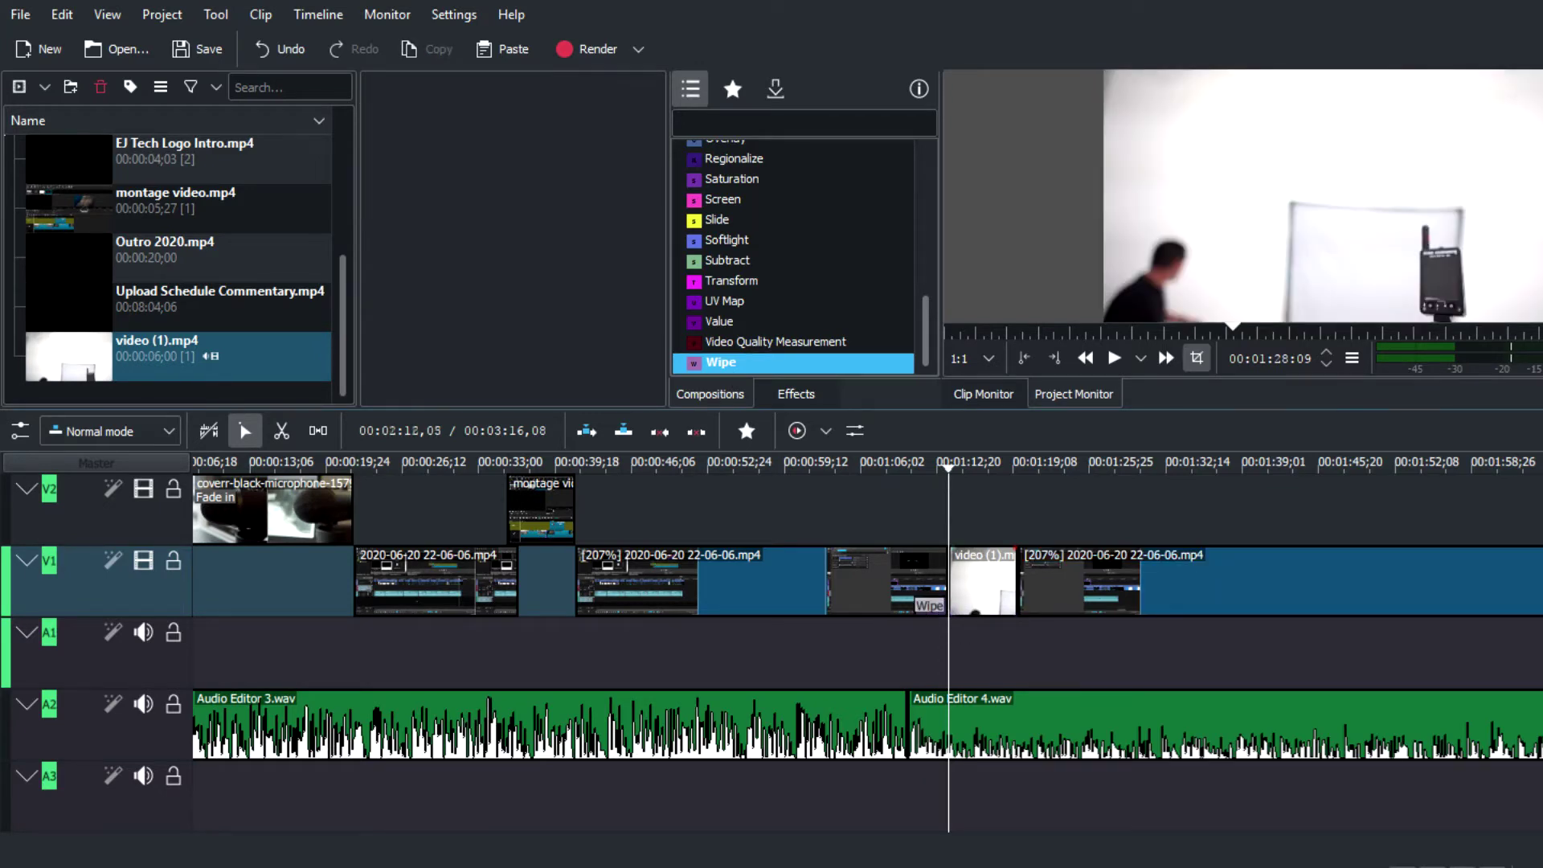
Step: Shorten the Wipe to 00:00;29 and position it at 01:13;07 so it spans the cut before video (1).mp4
scroll(868, 651, down, 2)
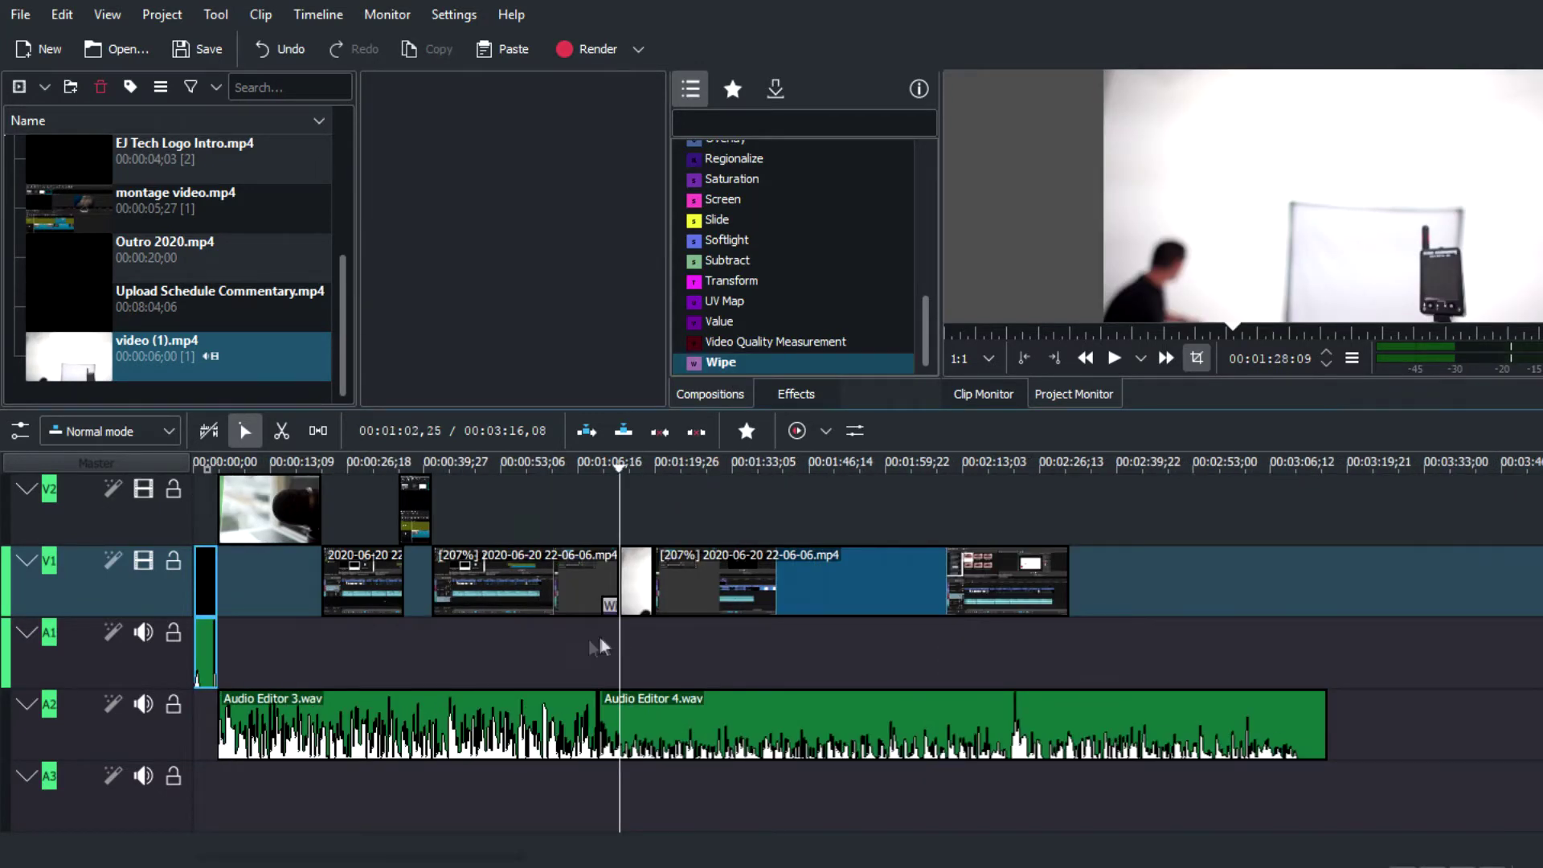
click(610, 611)
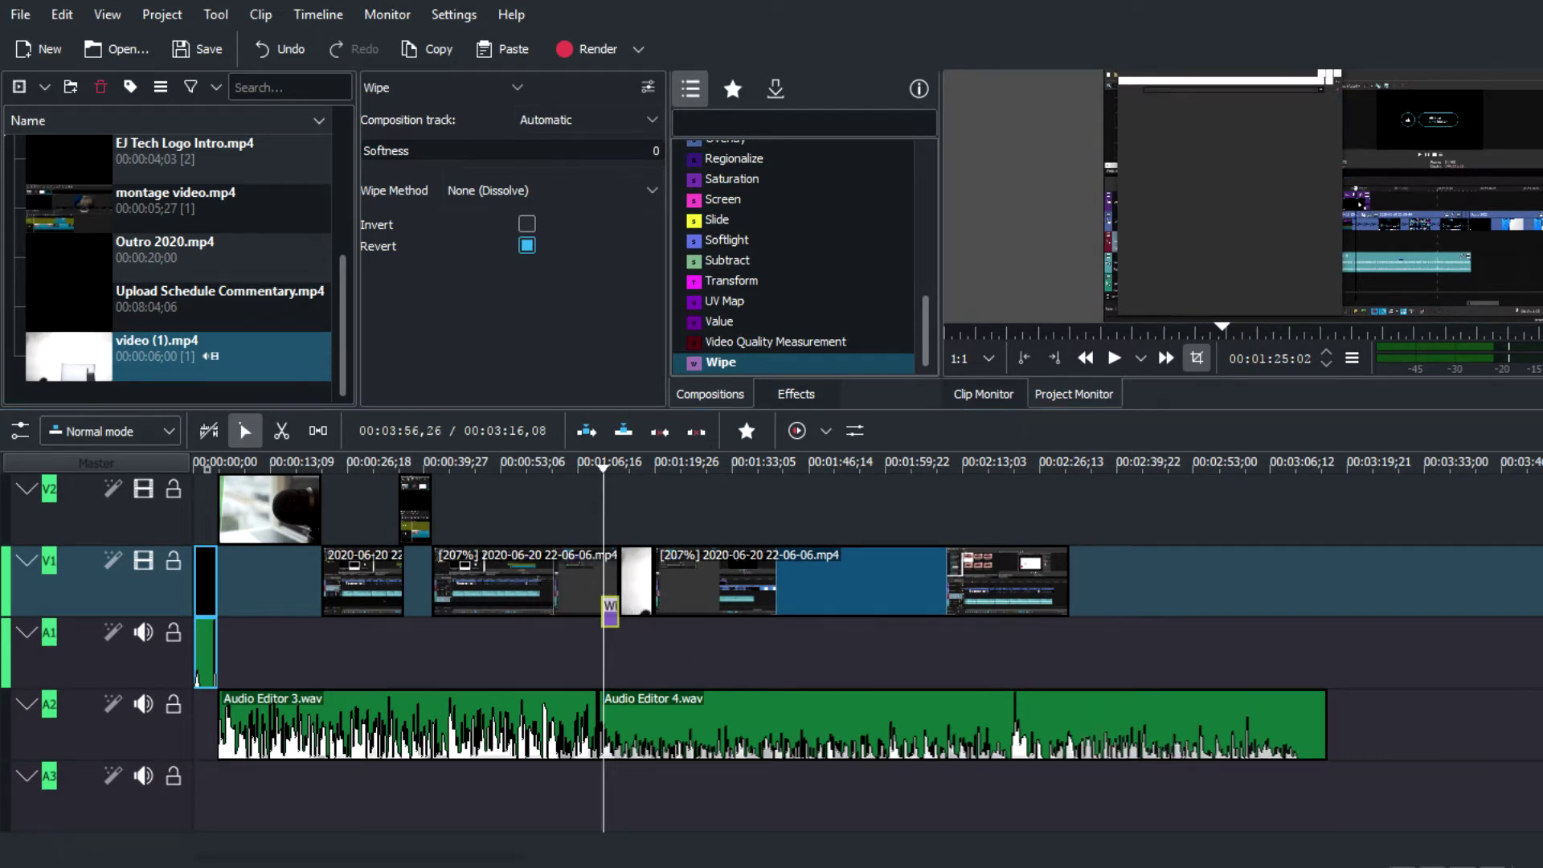
scroll(868, 643, down, 3)
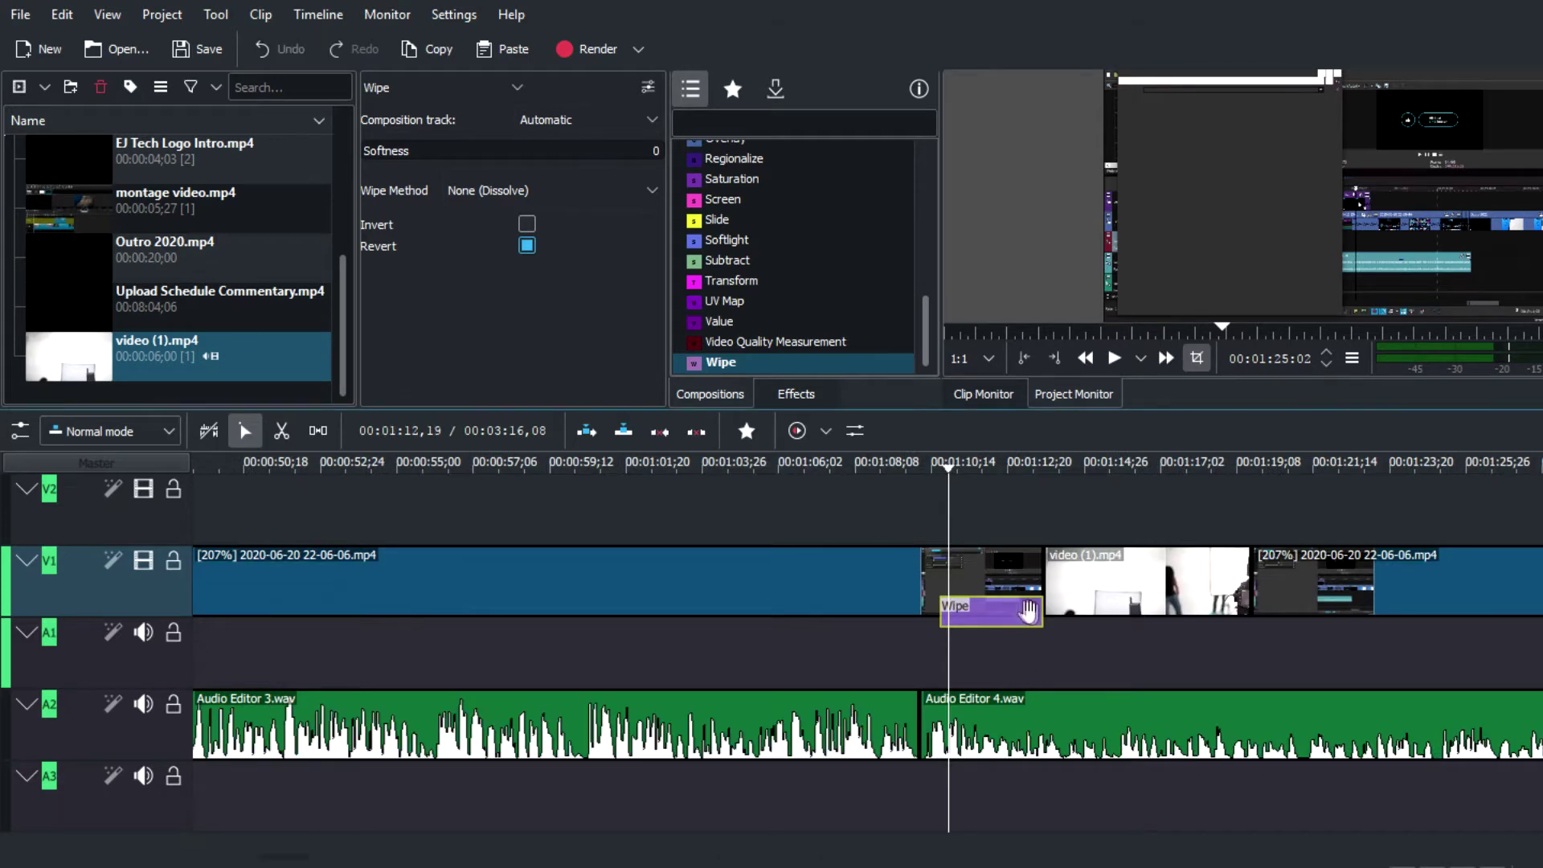
mouse_move(1029, 614)
mouse_down()
mouse_move(1101, 618)
mouse_move(1034, 616)
mouse_up()
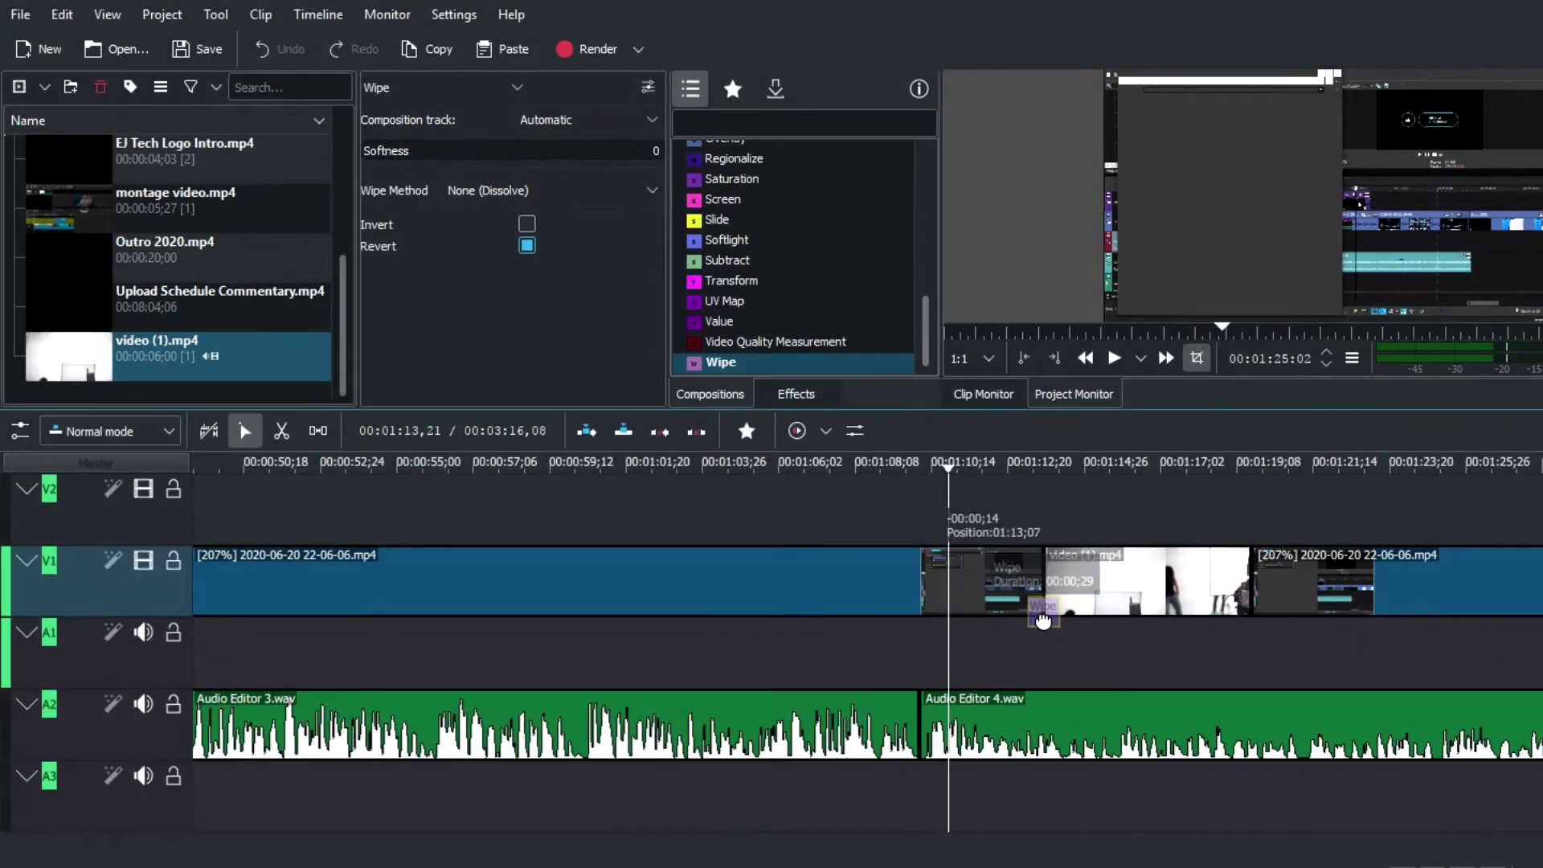
Step: Copy the Wipe, paste it at the end of video (1).mp4 and centre it on the cut to the following recording piece
right_click(1045, 619)
click(1215, 657)
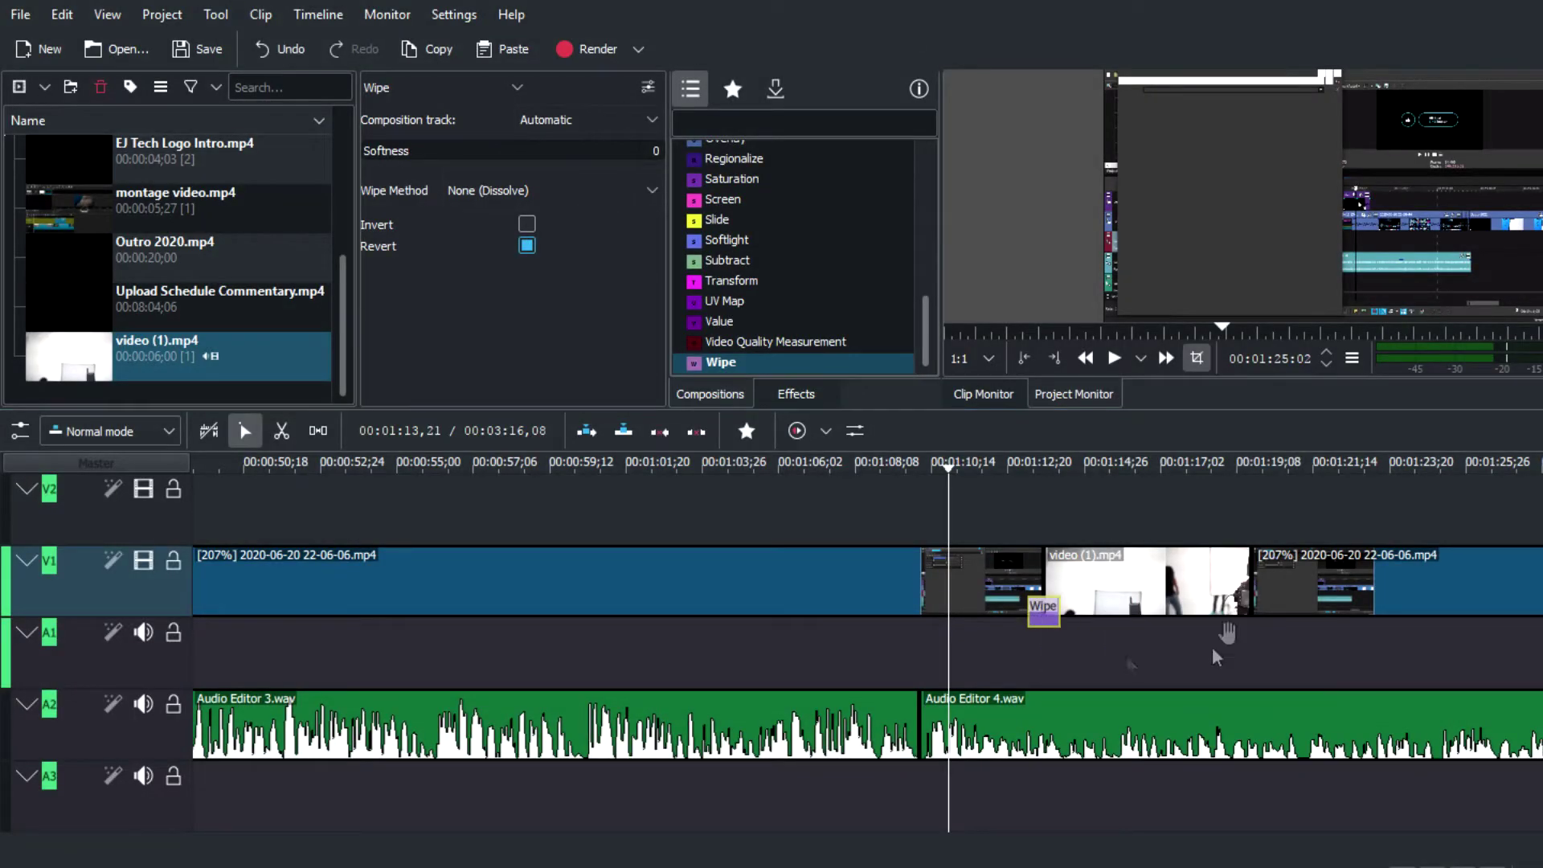
click(1249, 614)
right_click(1253, 611)
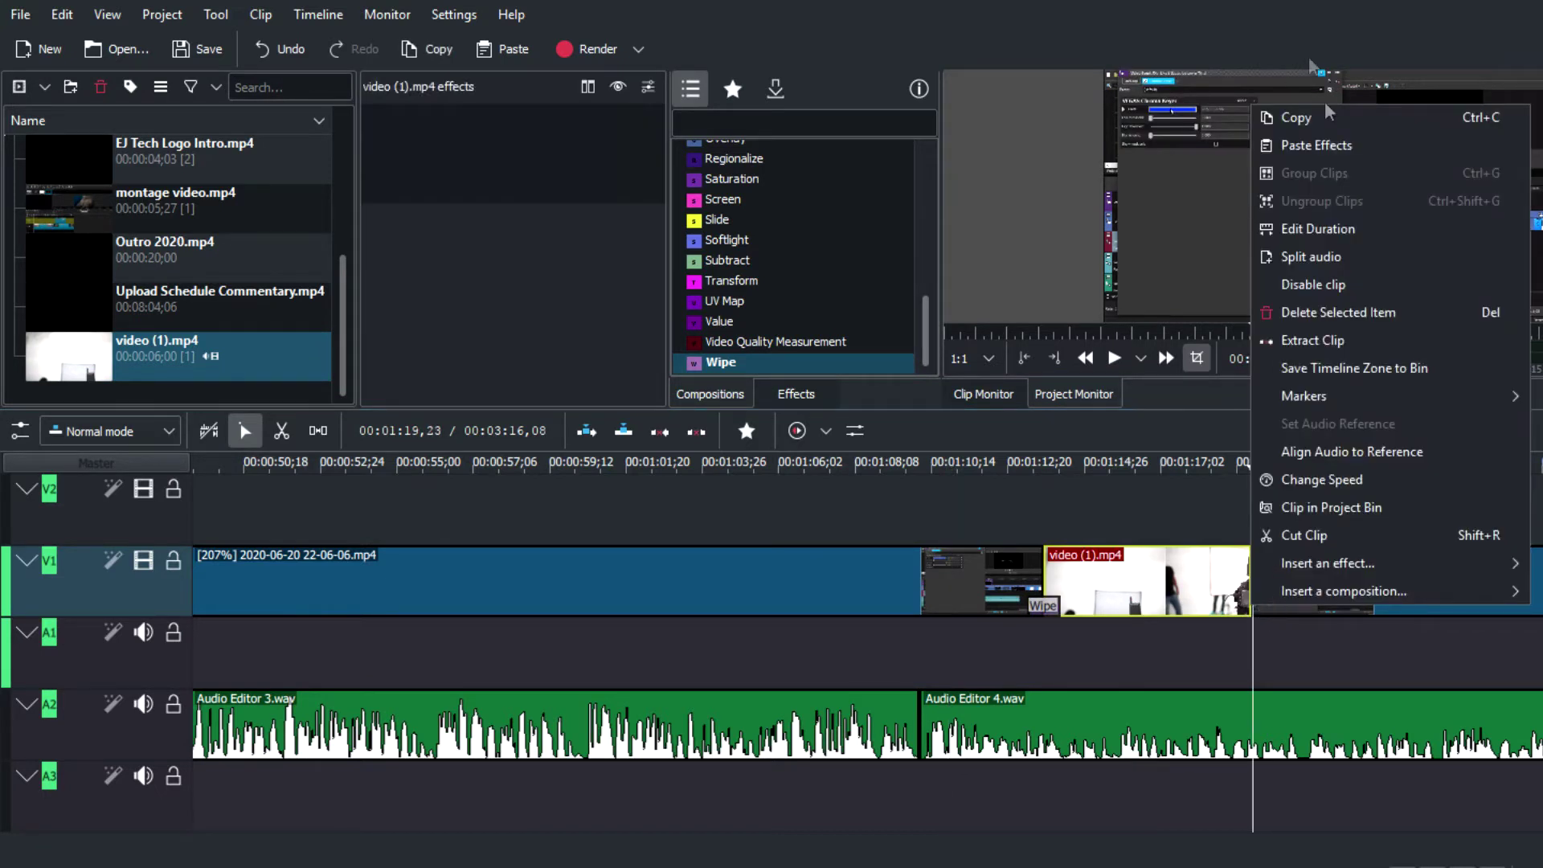
click(1332, 144)
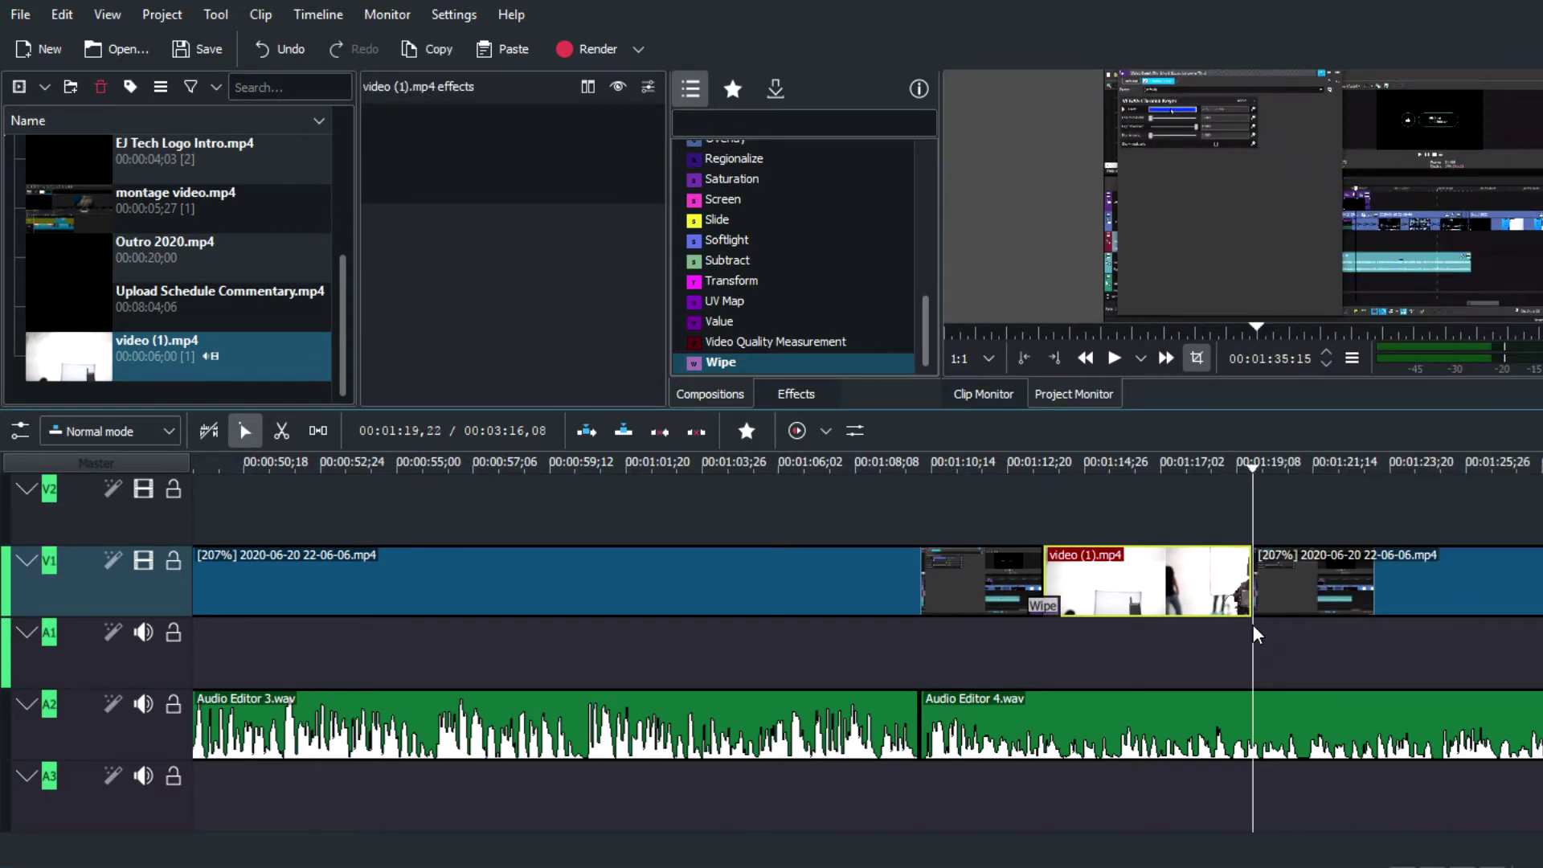
right_click(1254, 628)
click(1314, 635)
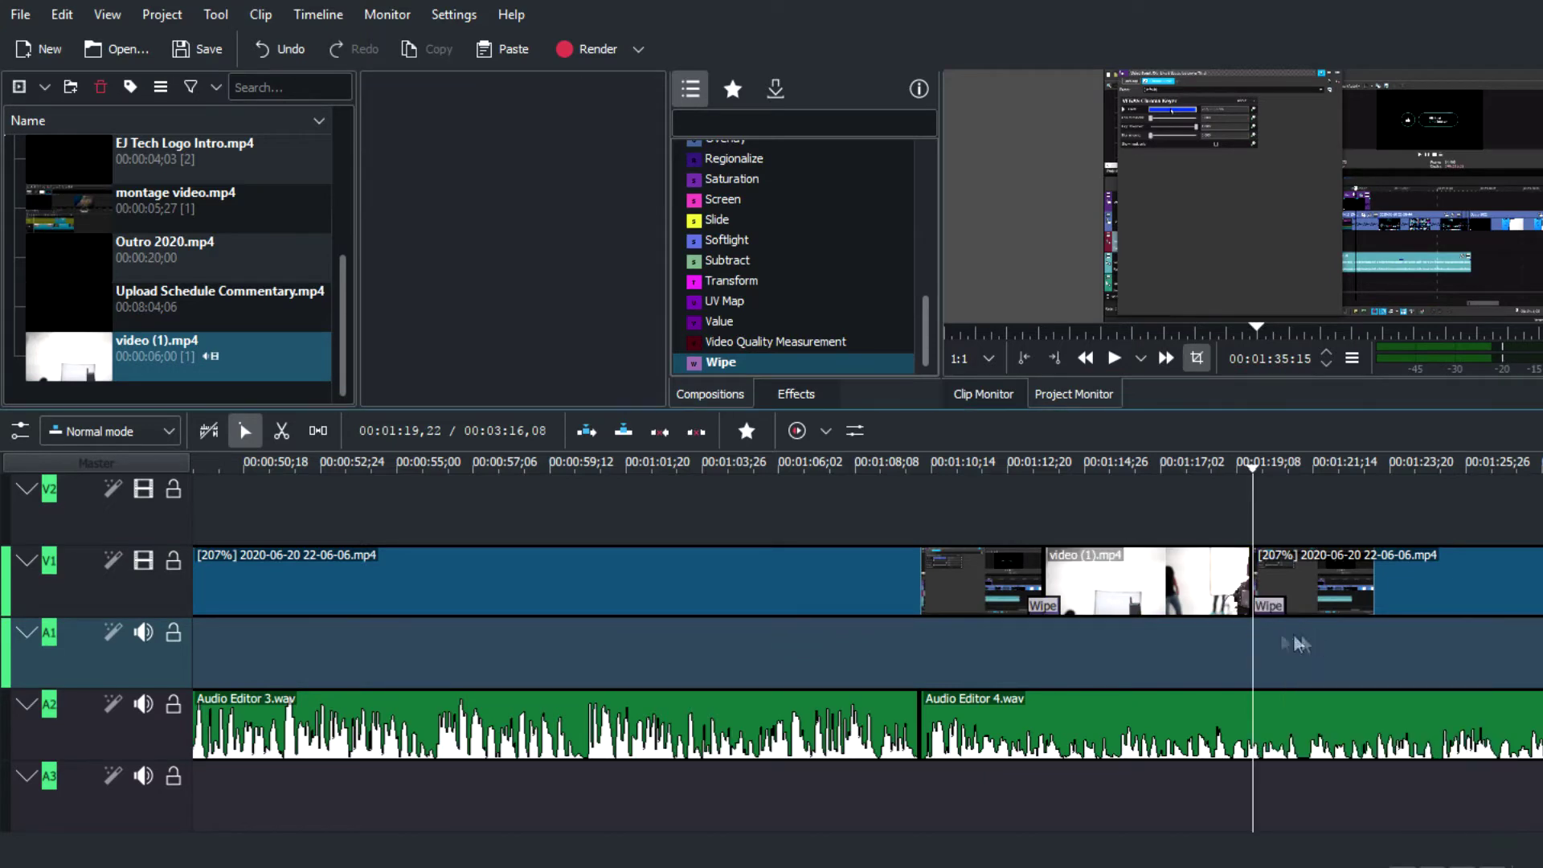
drag(1269, 609, 1253, 611)
key(ctrl+minus)
key(ctrl+minus)
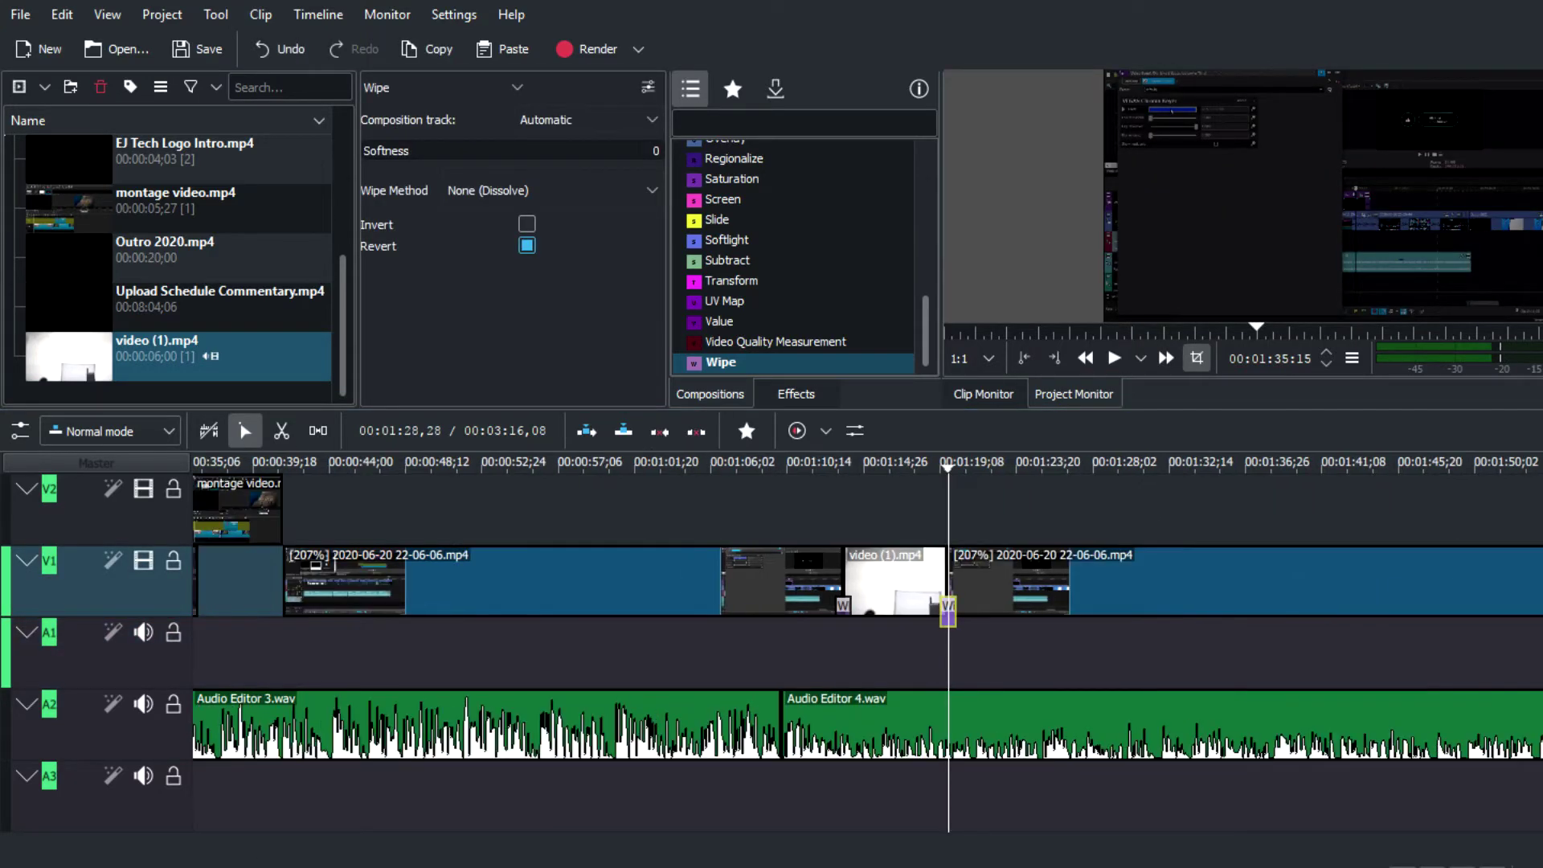
scroll(868, 643, down, 3)
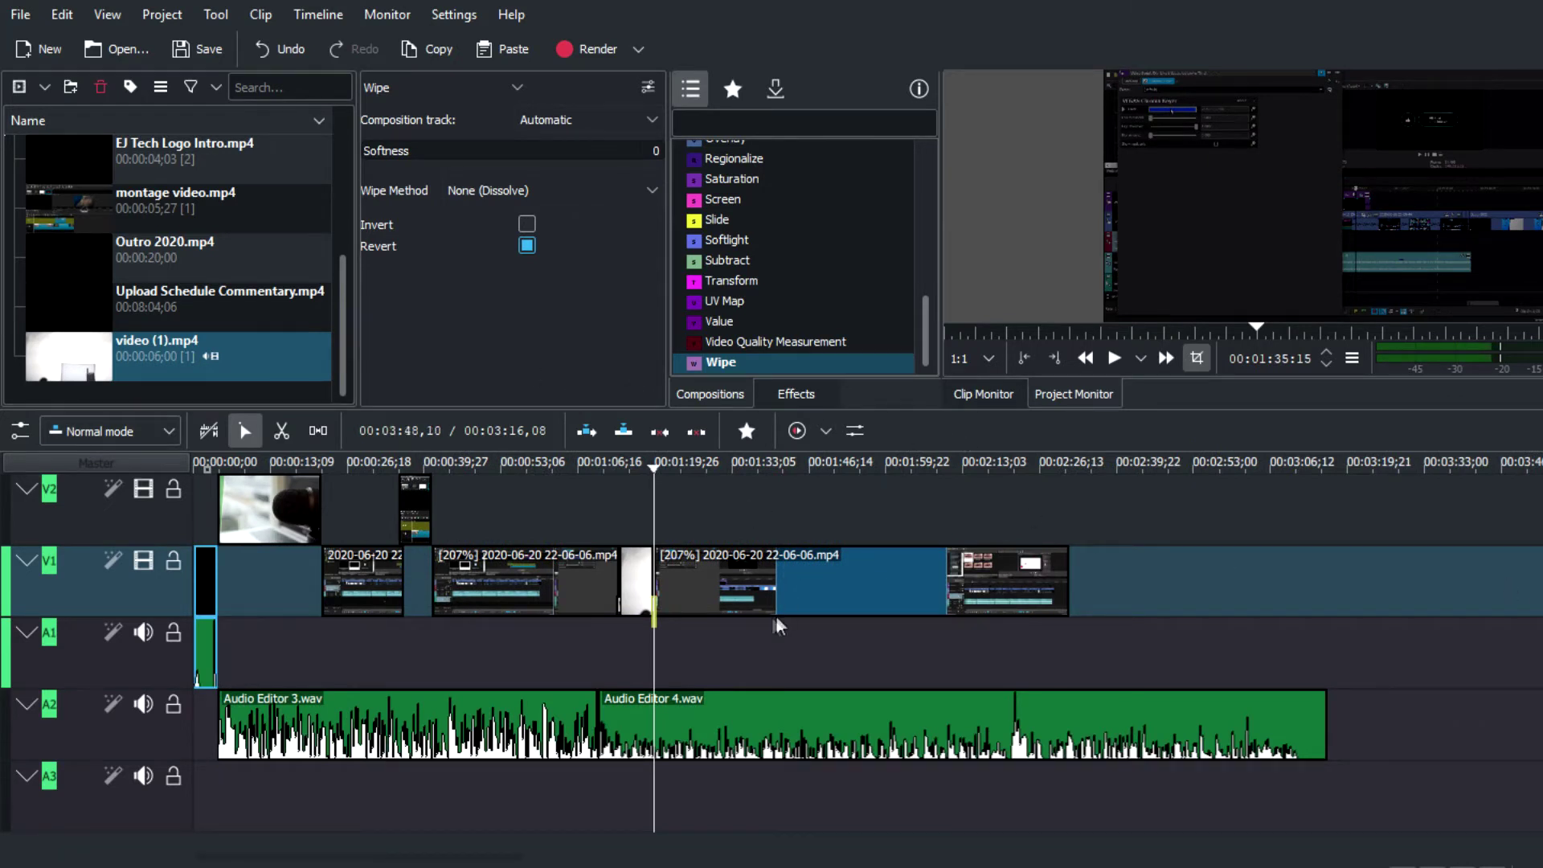
Step: Find Outro 2020.mp4 in the project bin and place it on V1 at about 03:05, near the end of the voice audio
click(723, 651)
click(293, 386)
scroll(310, 393, up, 5)
scroll(312, 394, down, 2)
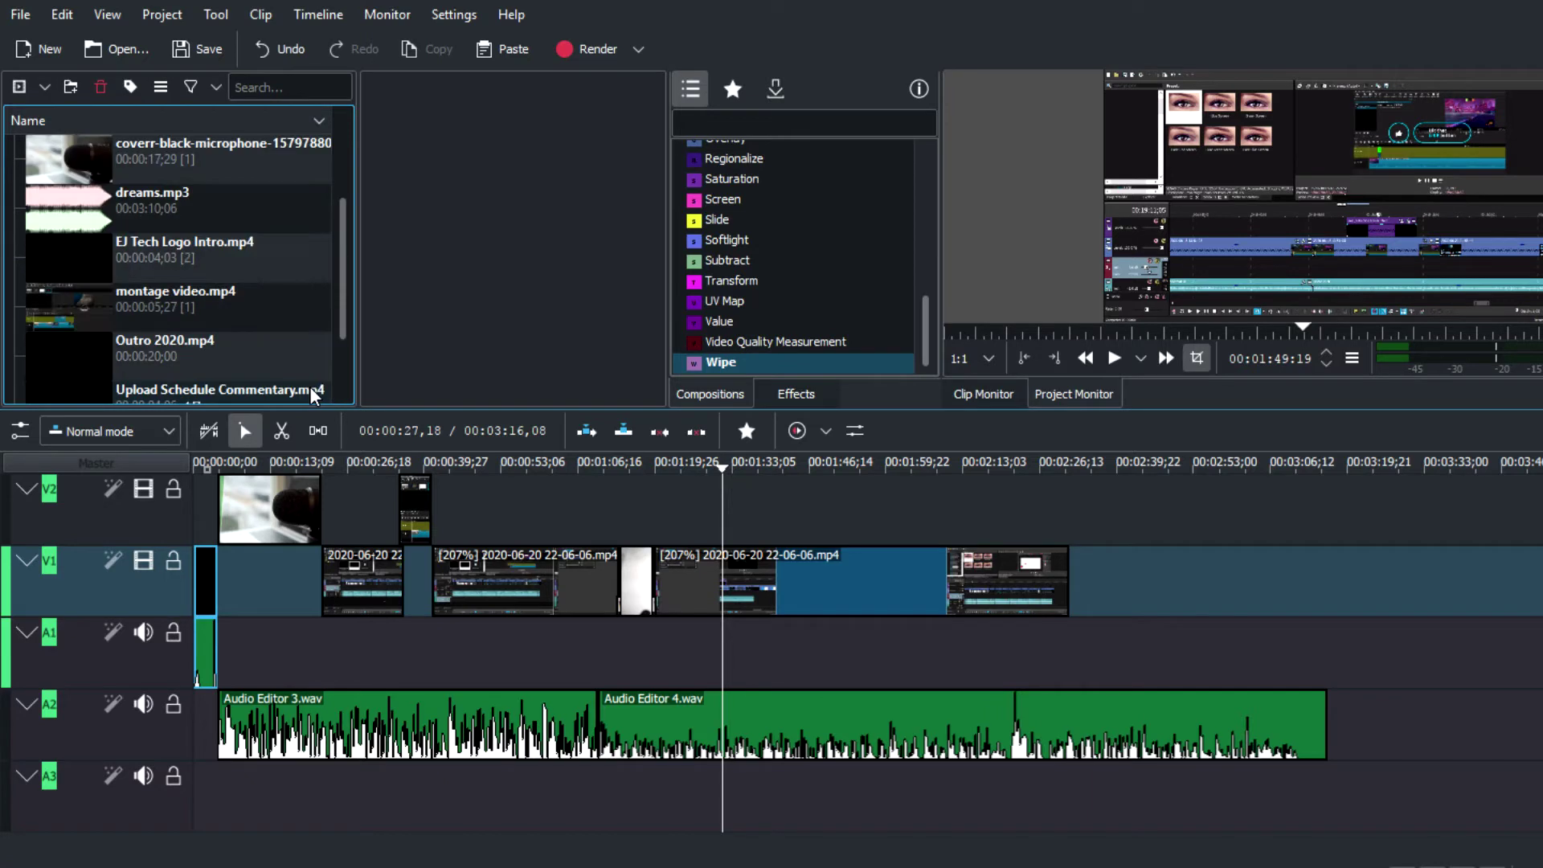
scroll(310, 394, down, 2)
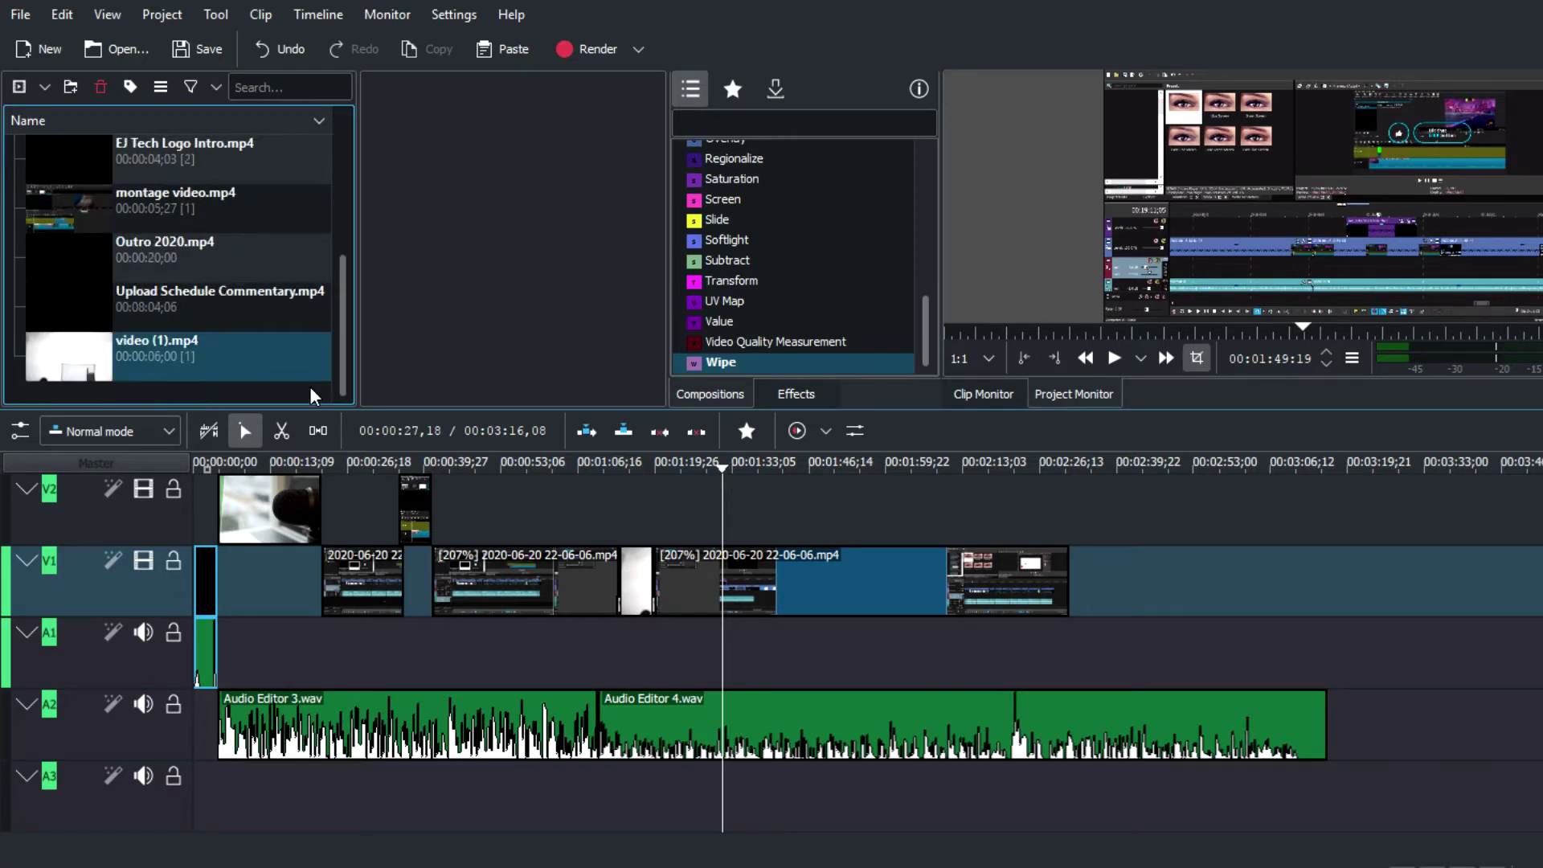
scroll(304, 393, up, 3)
scroll(304, 391, down, 3)
click(245, 259)
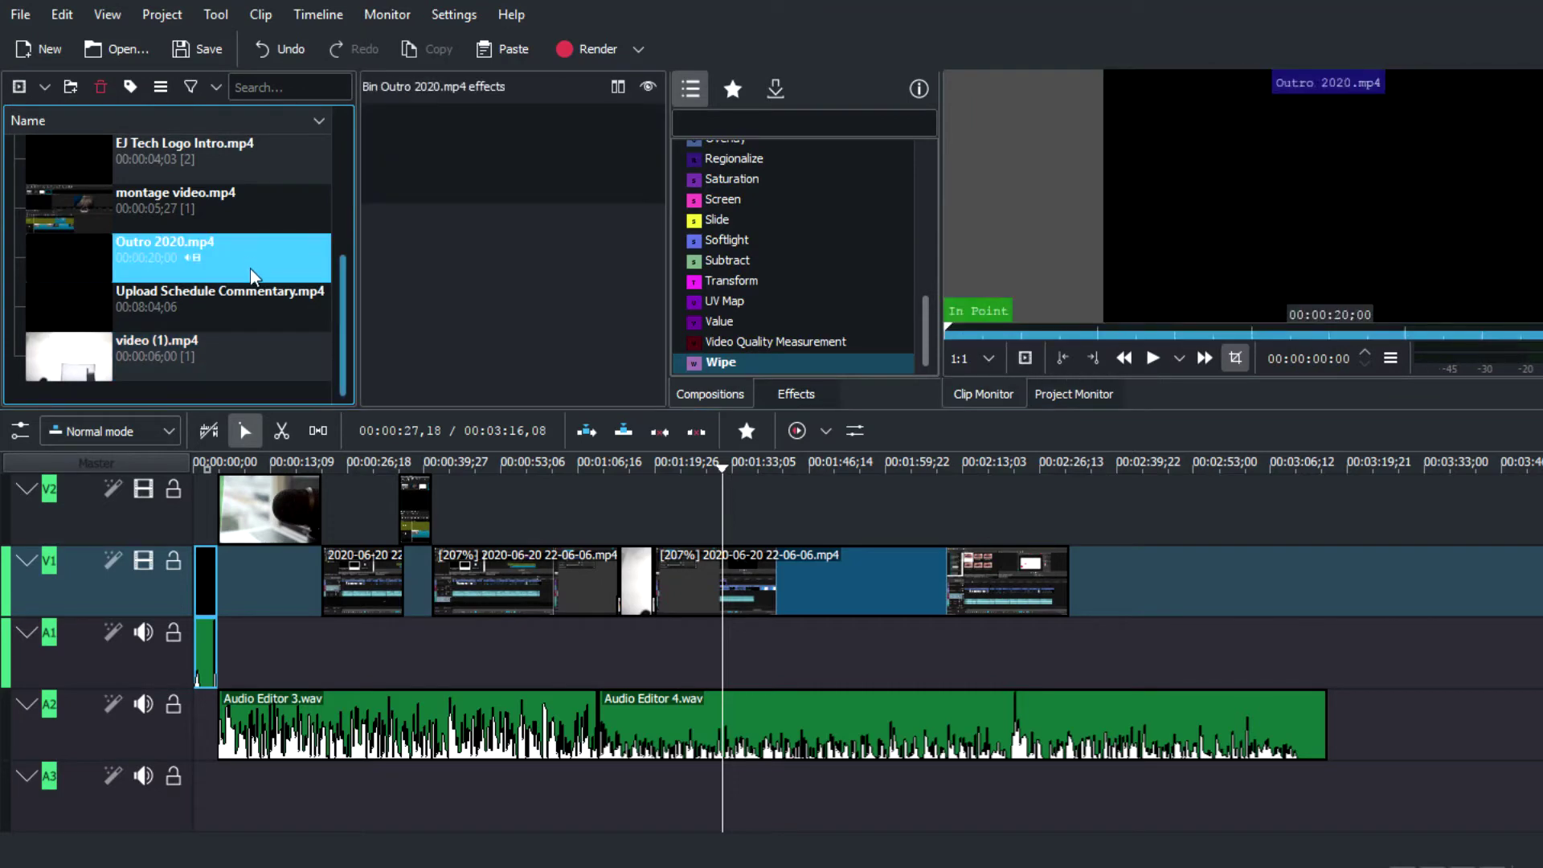
drag(227, 333, 1313, 586)
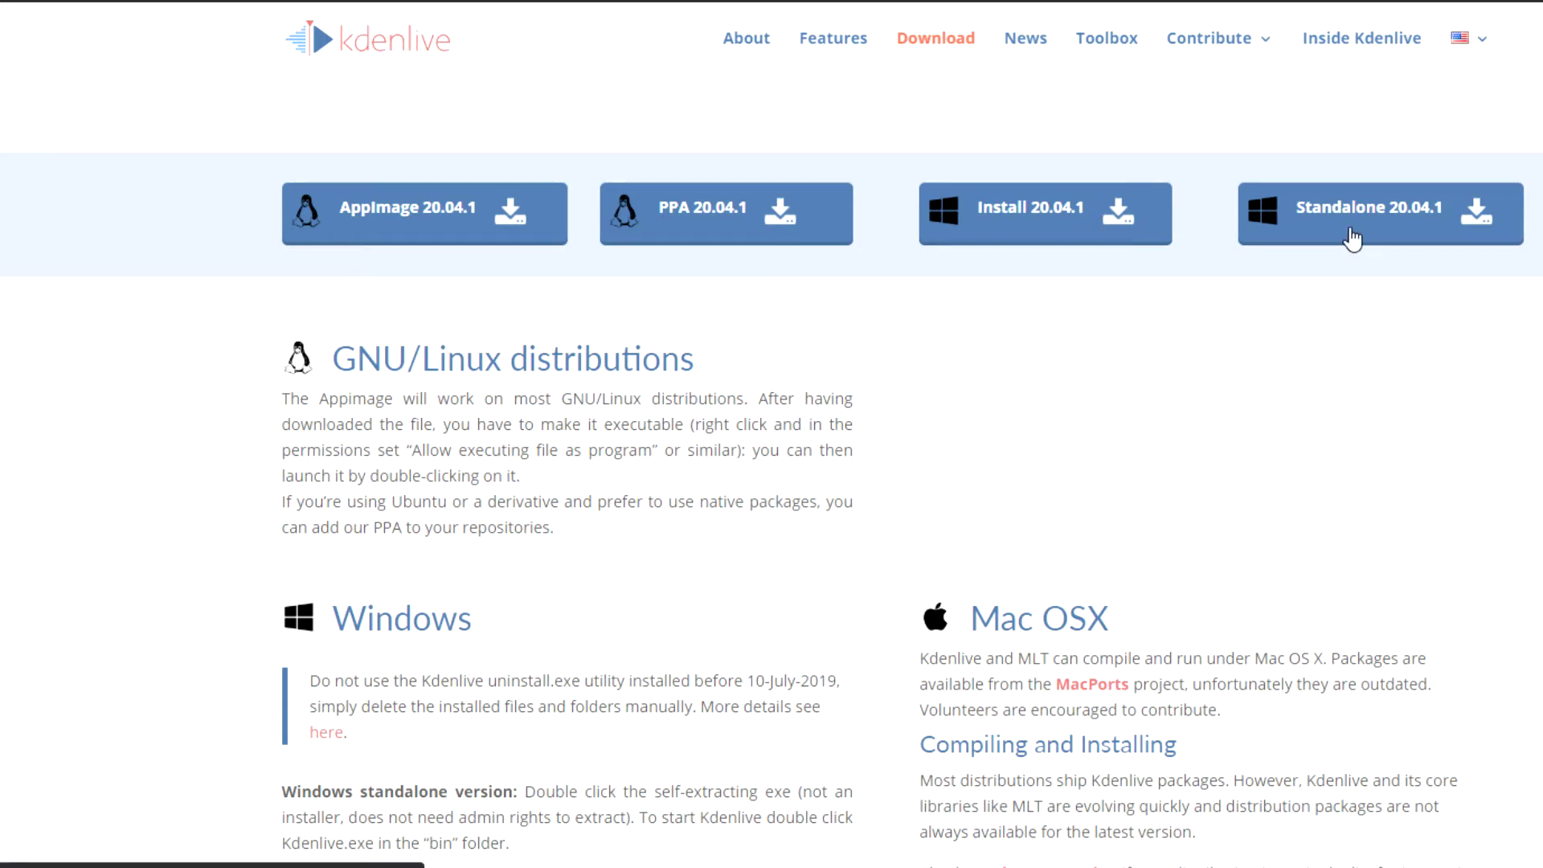
Step: Switch to the Kdenlive download page in the browser and examine its Linux, Windows, Mac OSX and daily build sections
scroll(772, 490, down, 3)
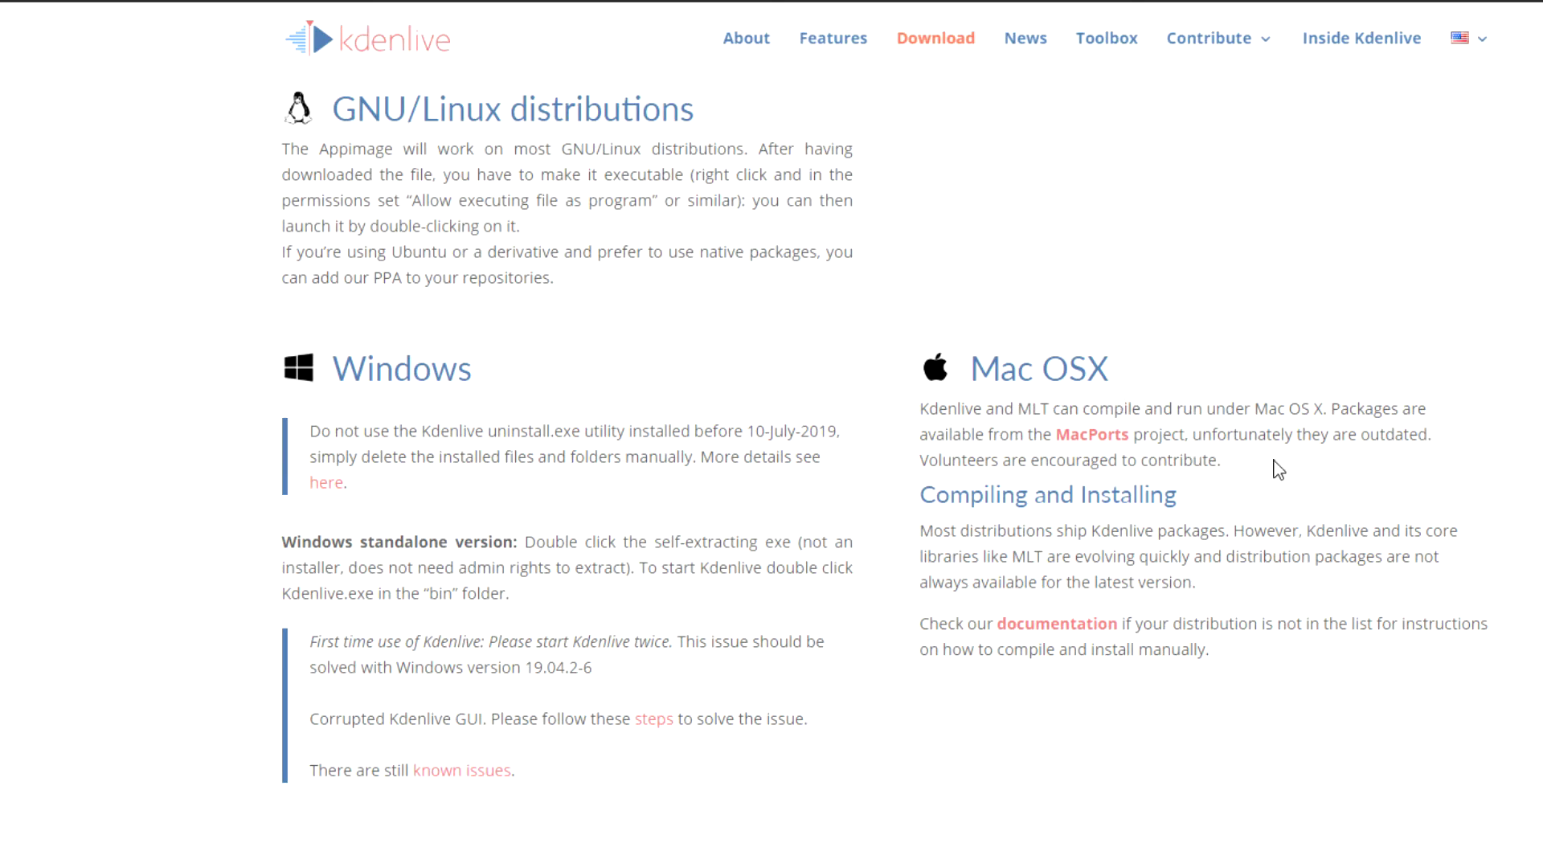
scroll(772, 470, down, 4)
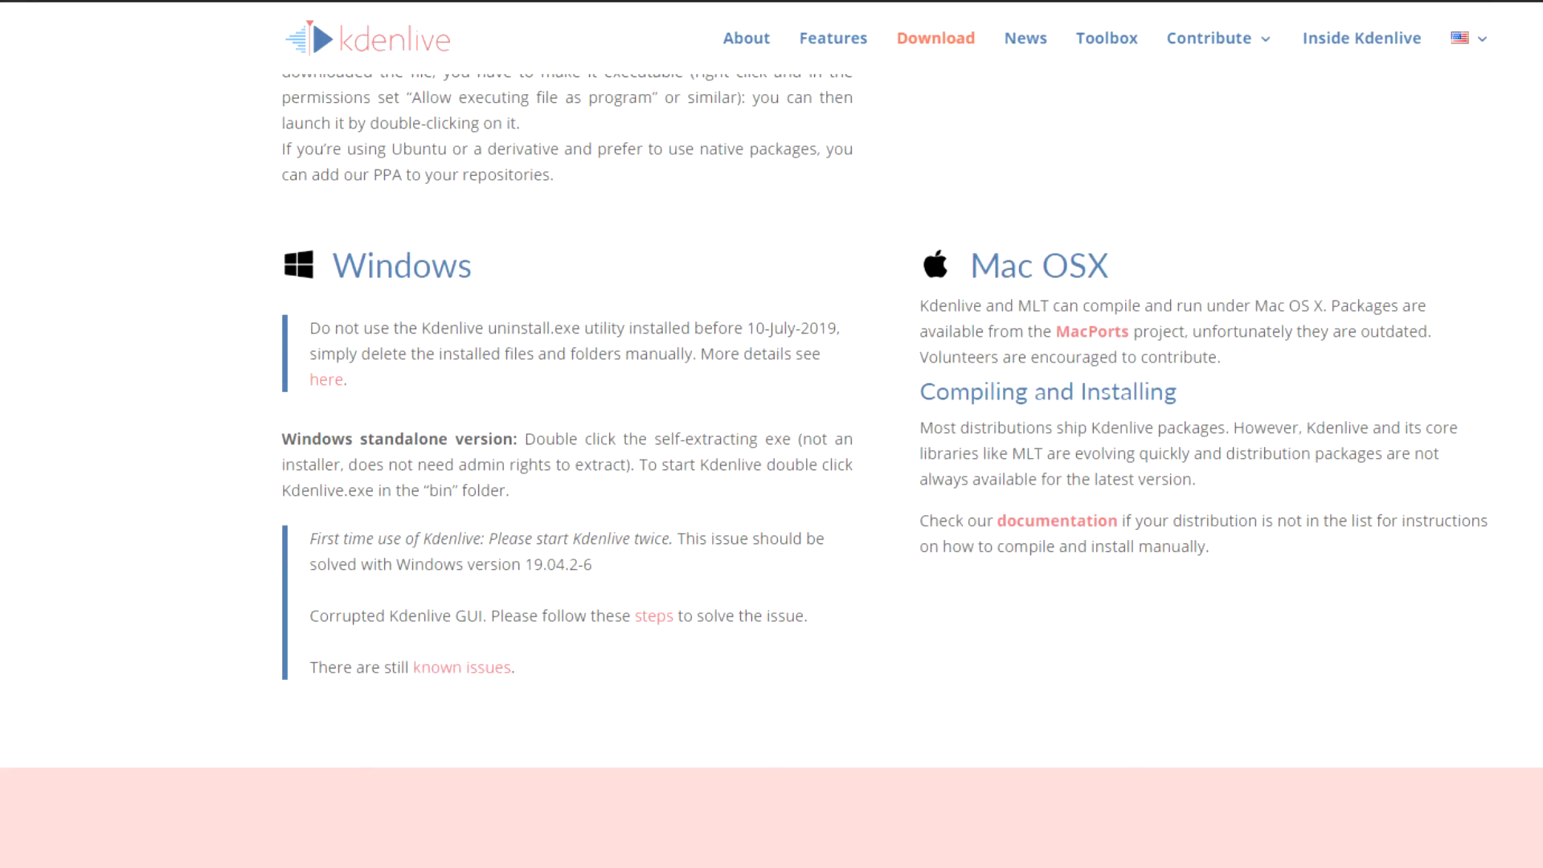
scroll(772, 470, down, 6)
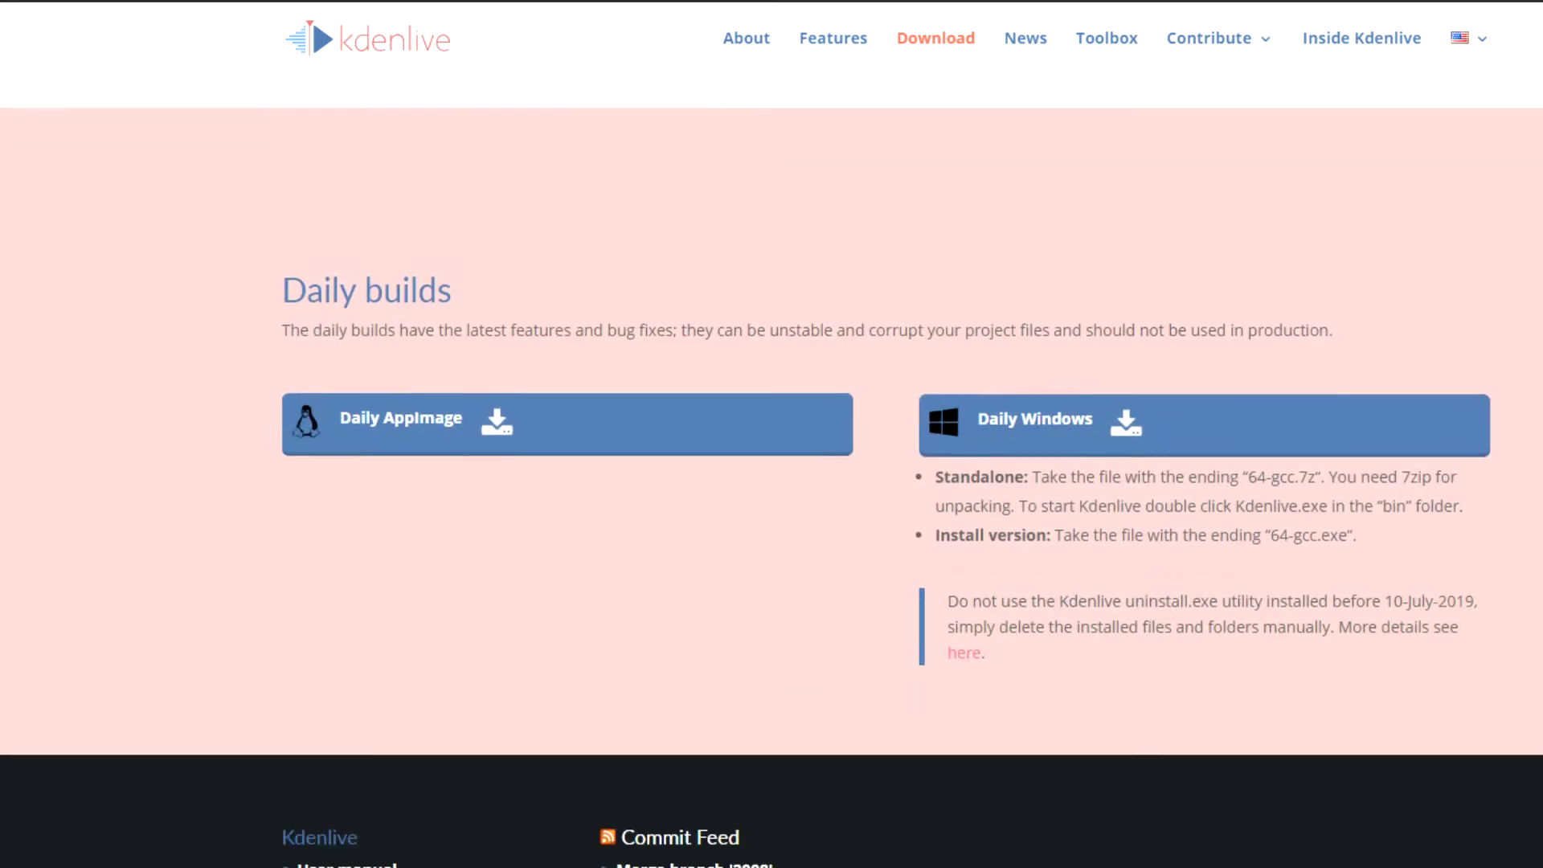
scroll(772, 471, up, 10)
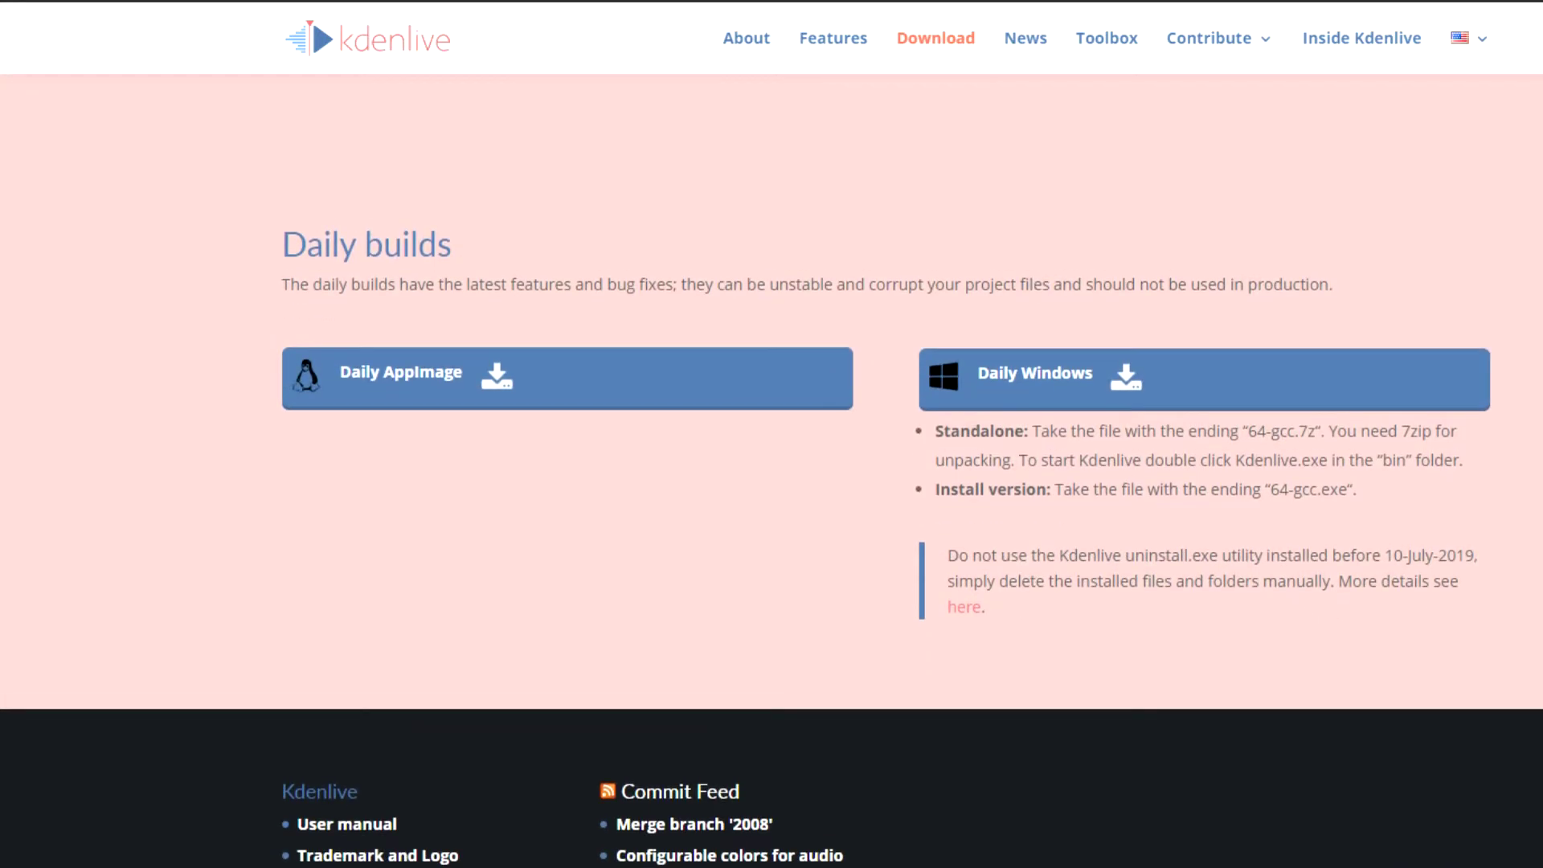
scroll(1092, 206, up, 5)
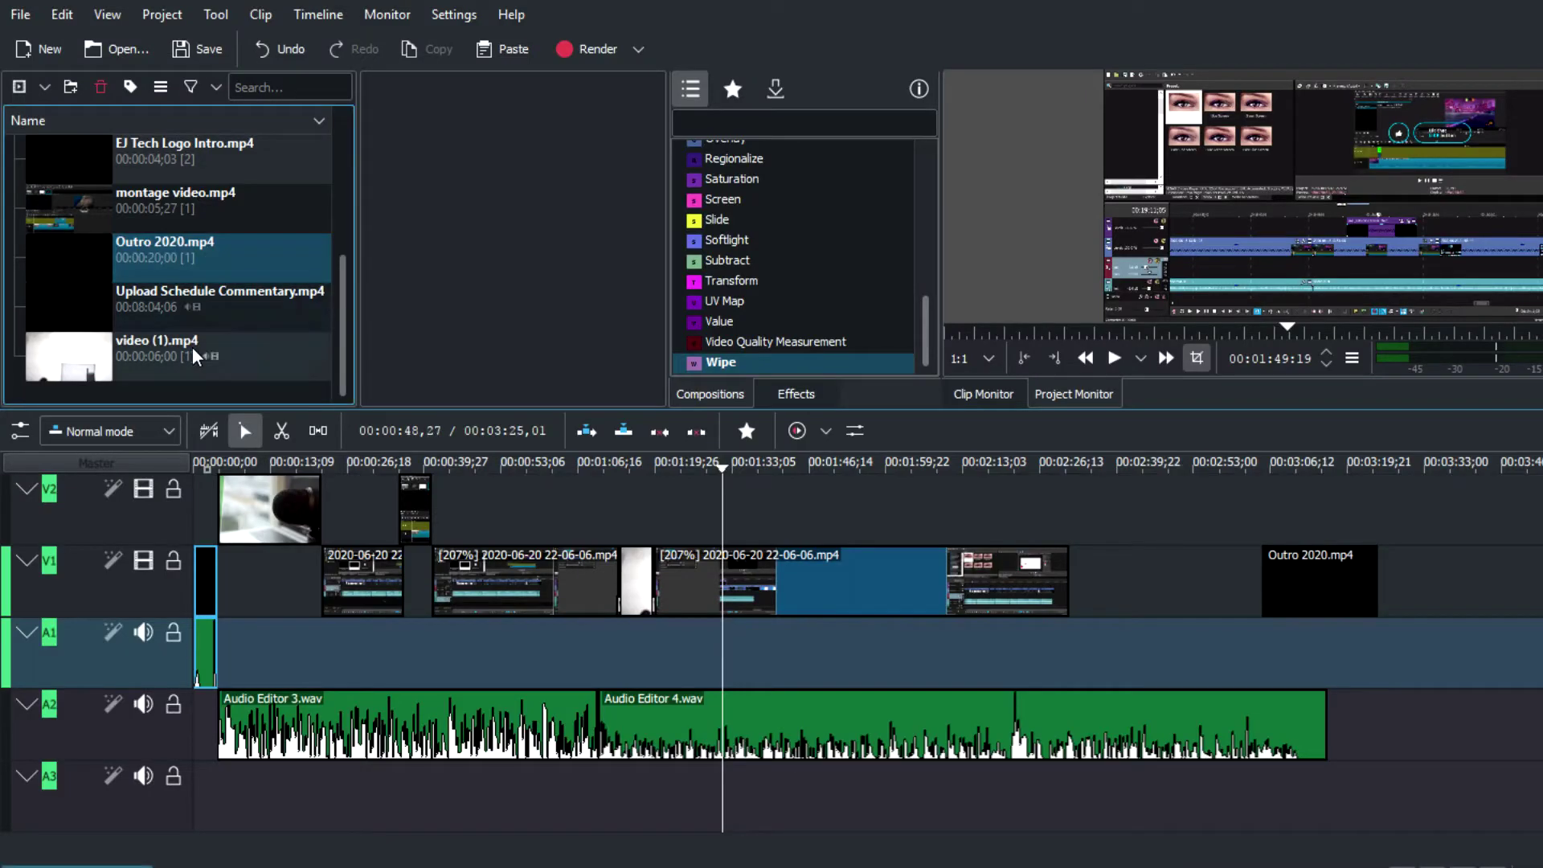
scroll(221, 320, down, 1)
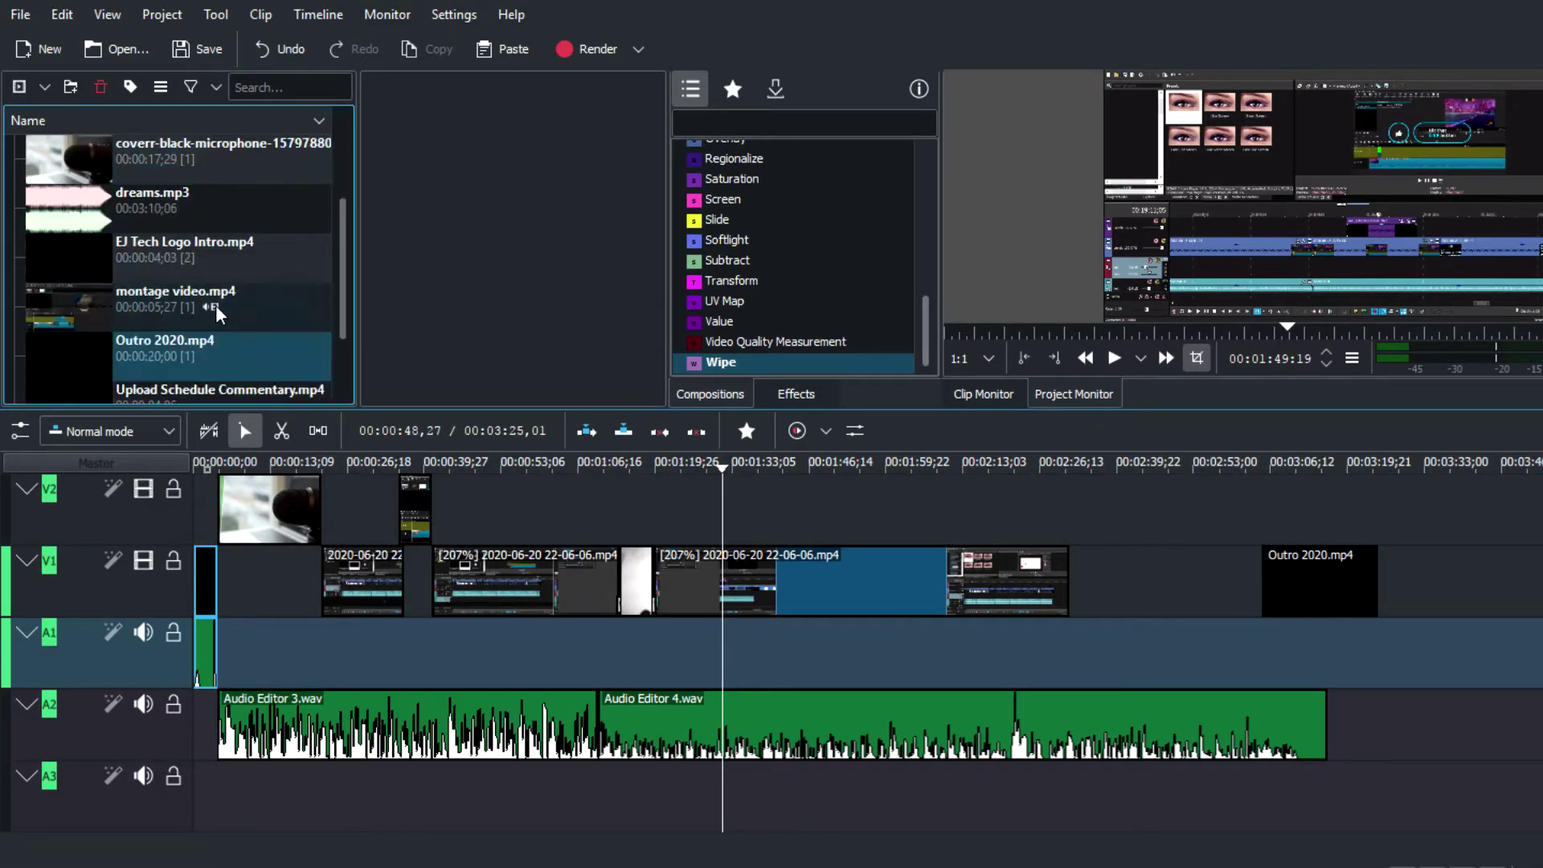
scroll(180, 324, down, 1)
scroll(183, 327, up, 2)
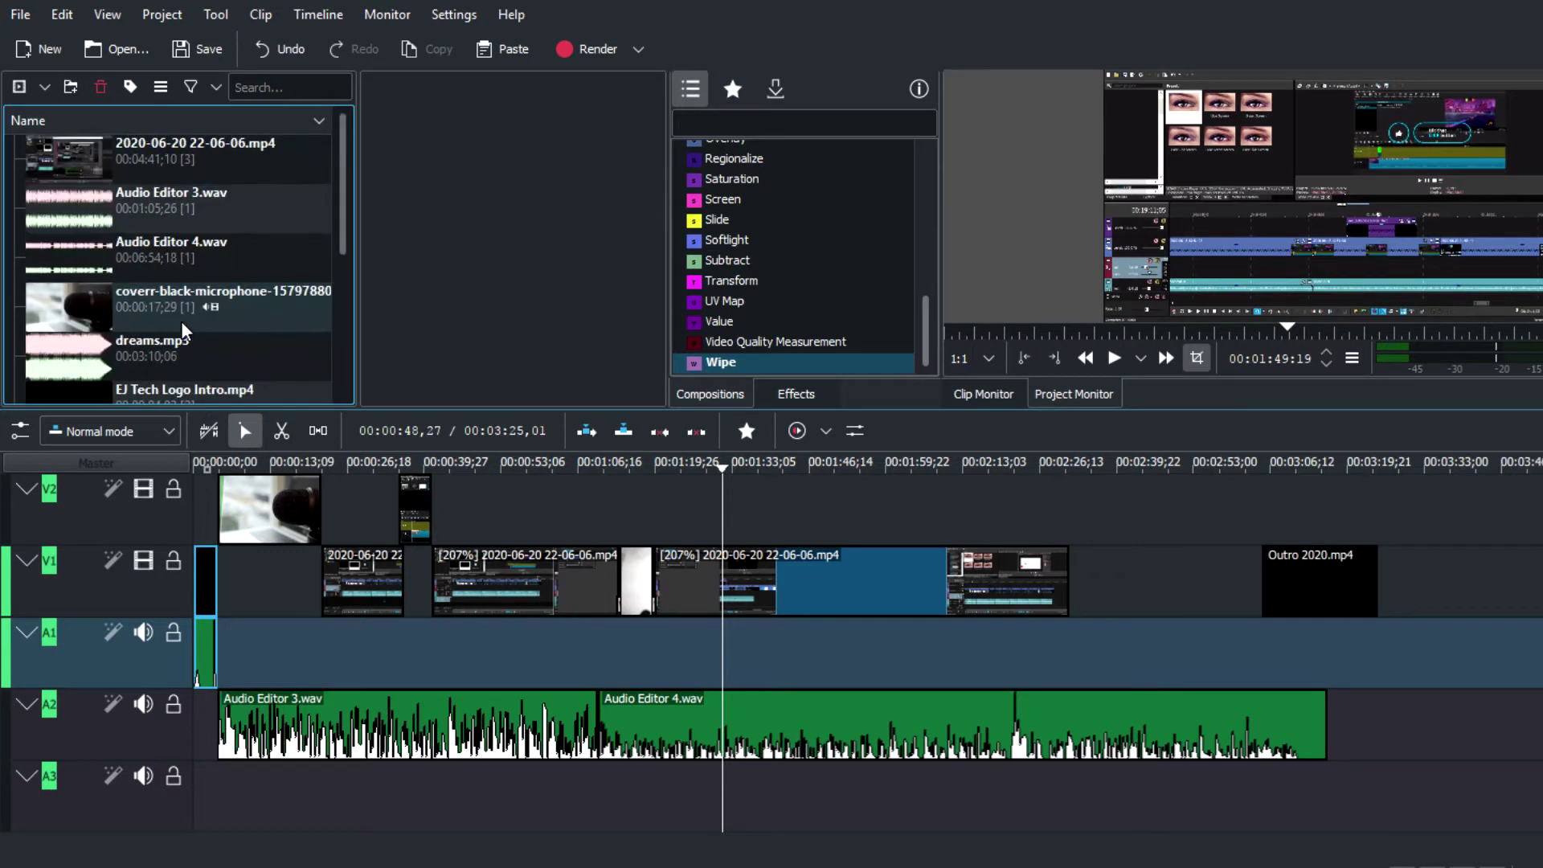
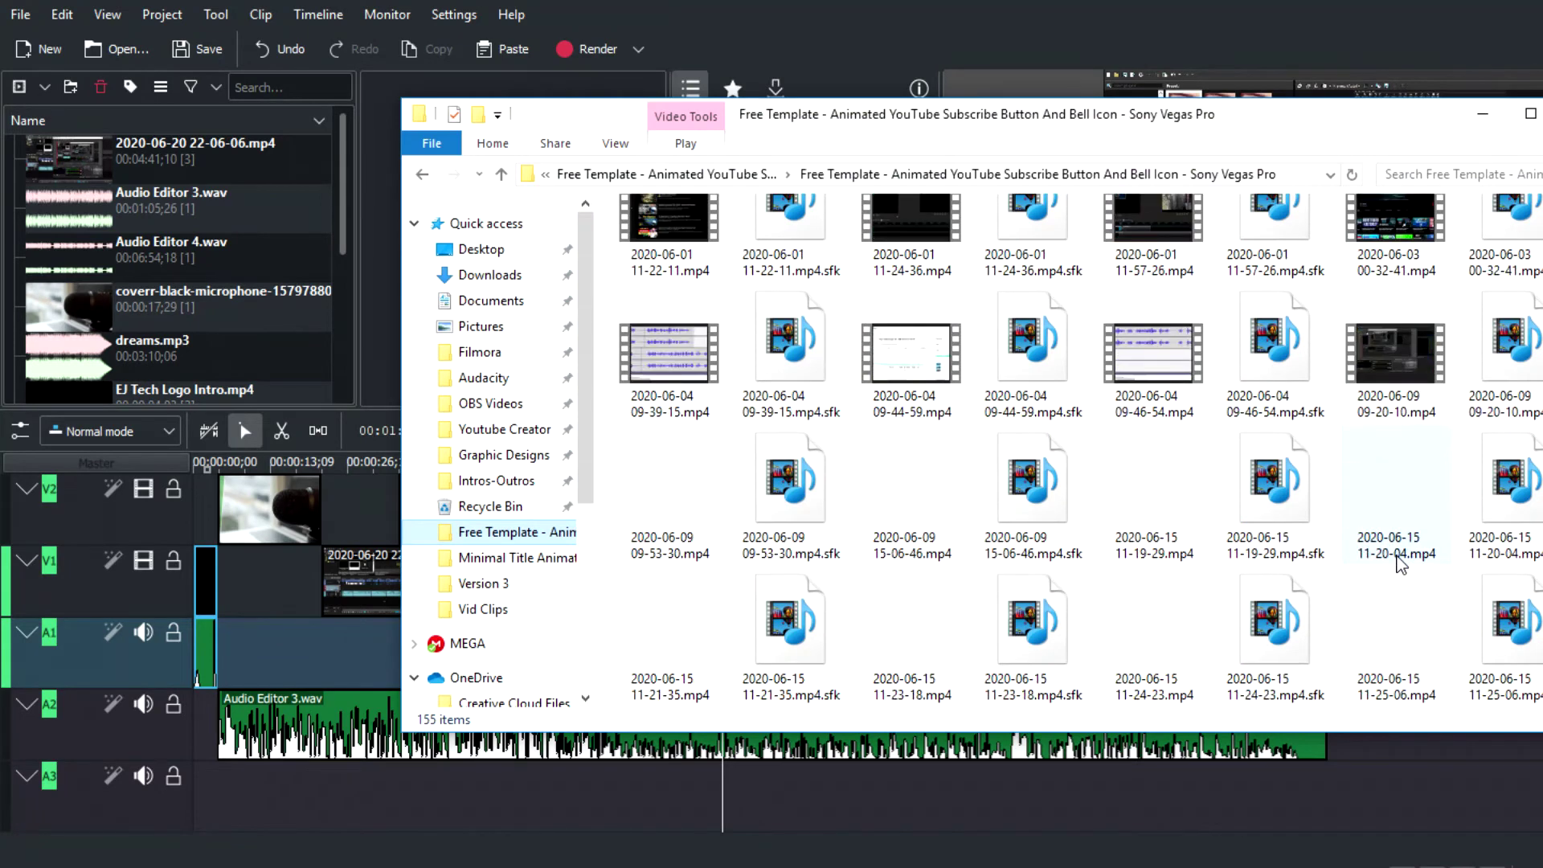
scroll(1402, 565, up, 5)
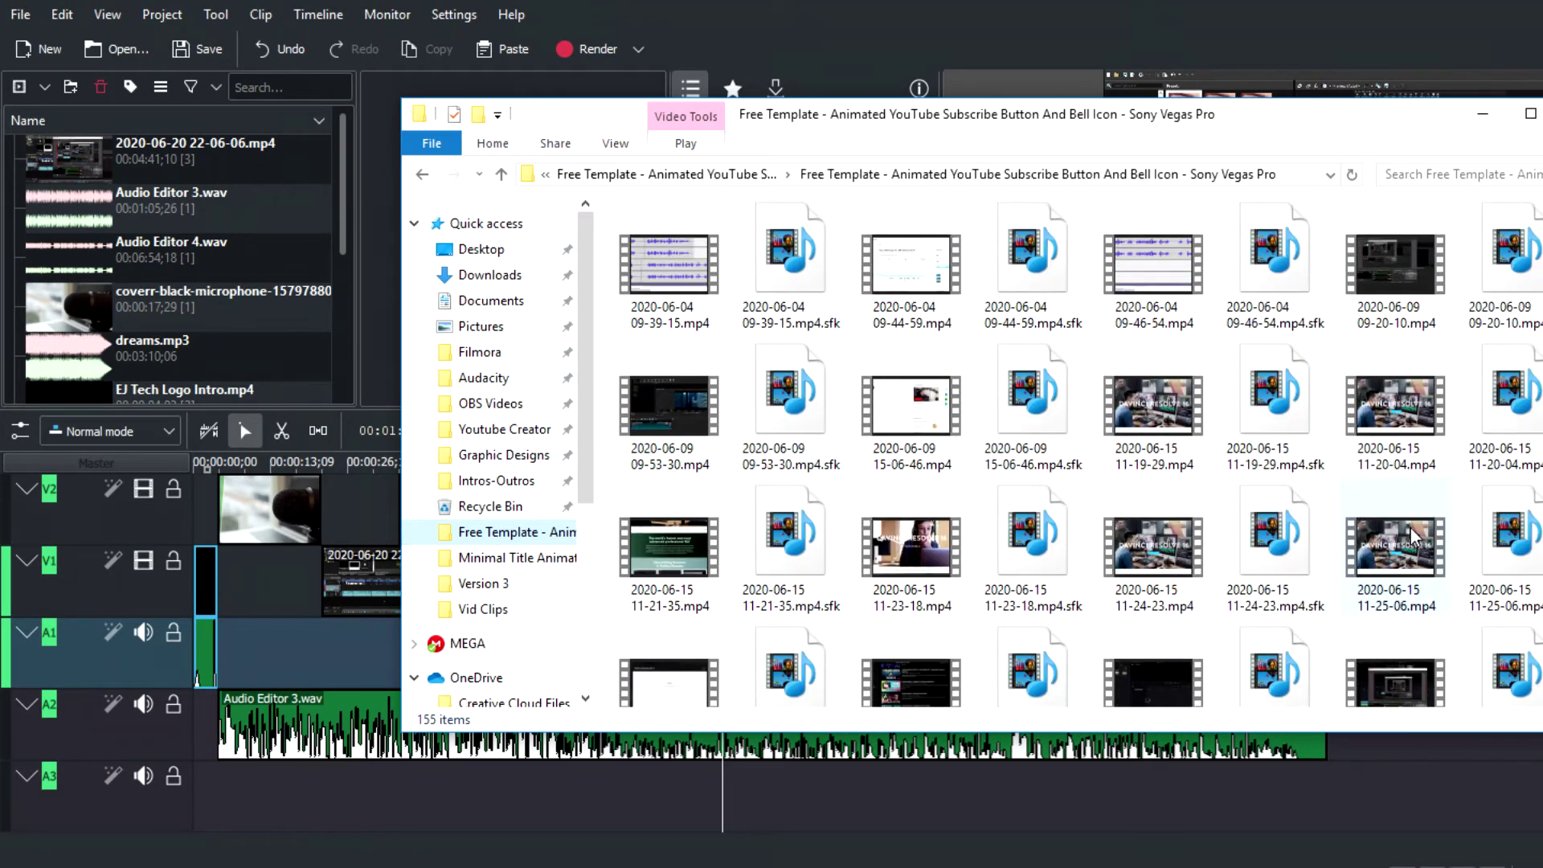
click(1401, 448)
drag(1401, 447, 229, 326)
click(1484, 114)
scroll(286, 307, down, 3)
scroll(285, 307, up, 3)
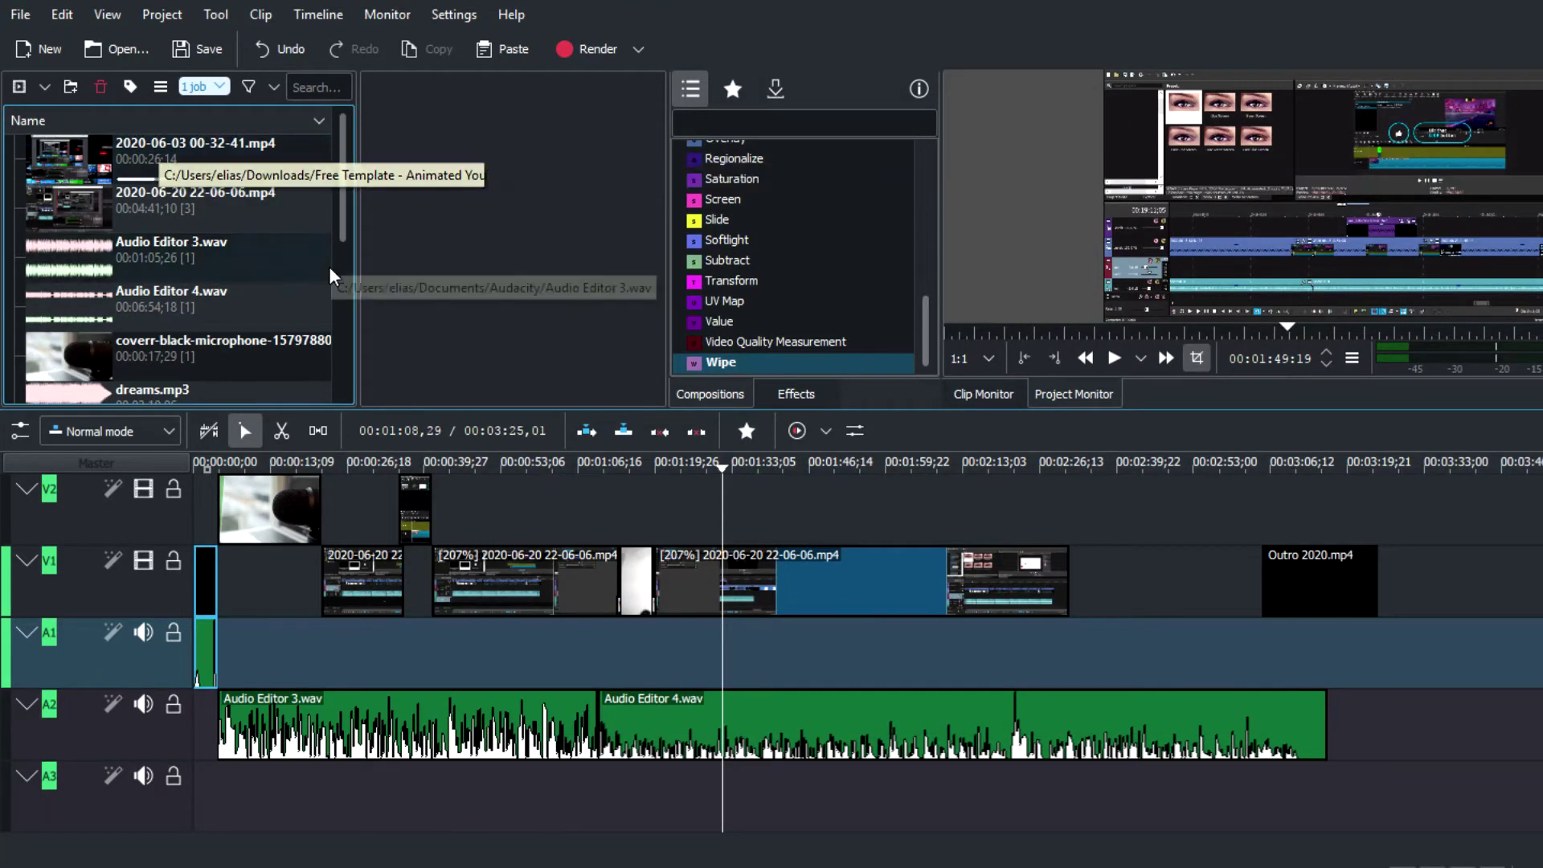
drag(841, 477, 1153, 574)
right_click(1467, 657)
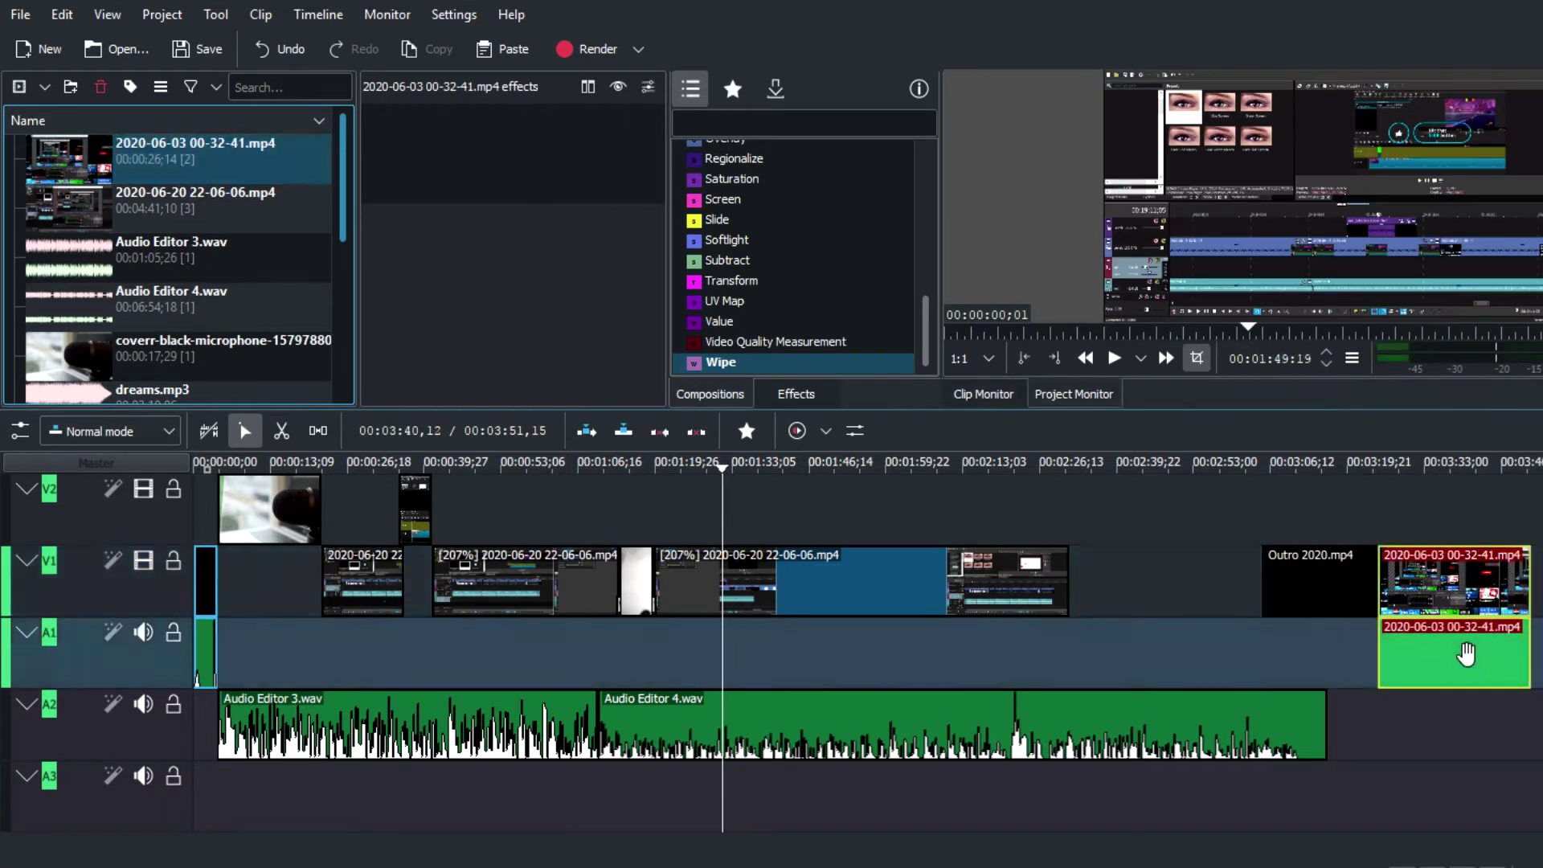
click(1497, 249)
click(1452, 665)
key(Delete)
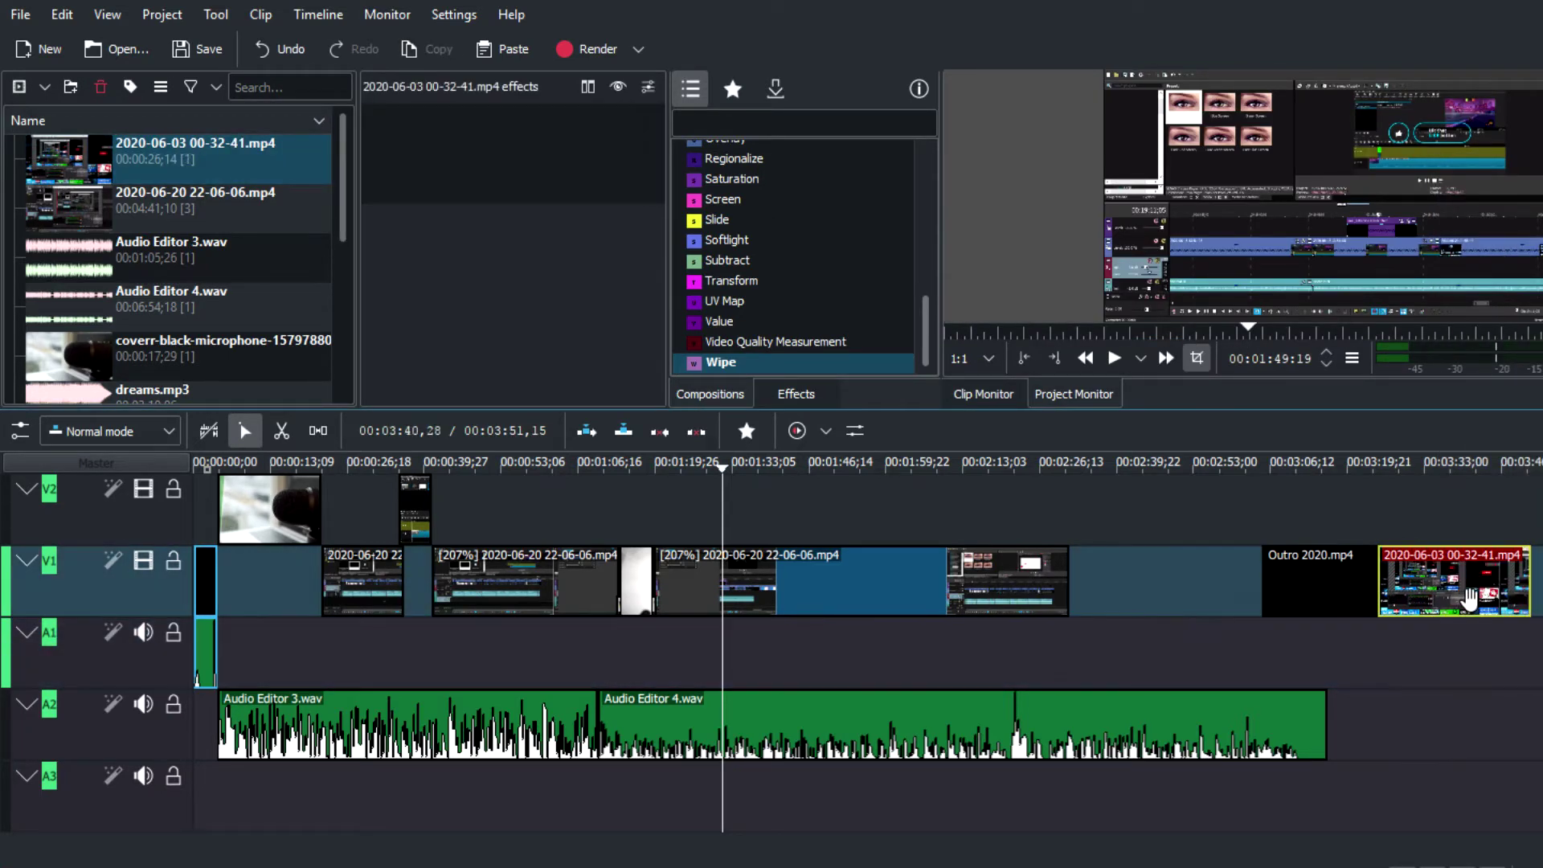
drag(1467, 599, 1181, 611)
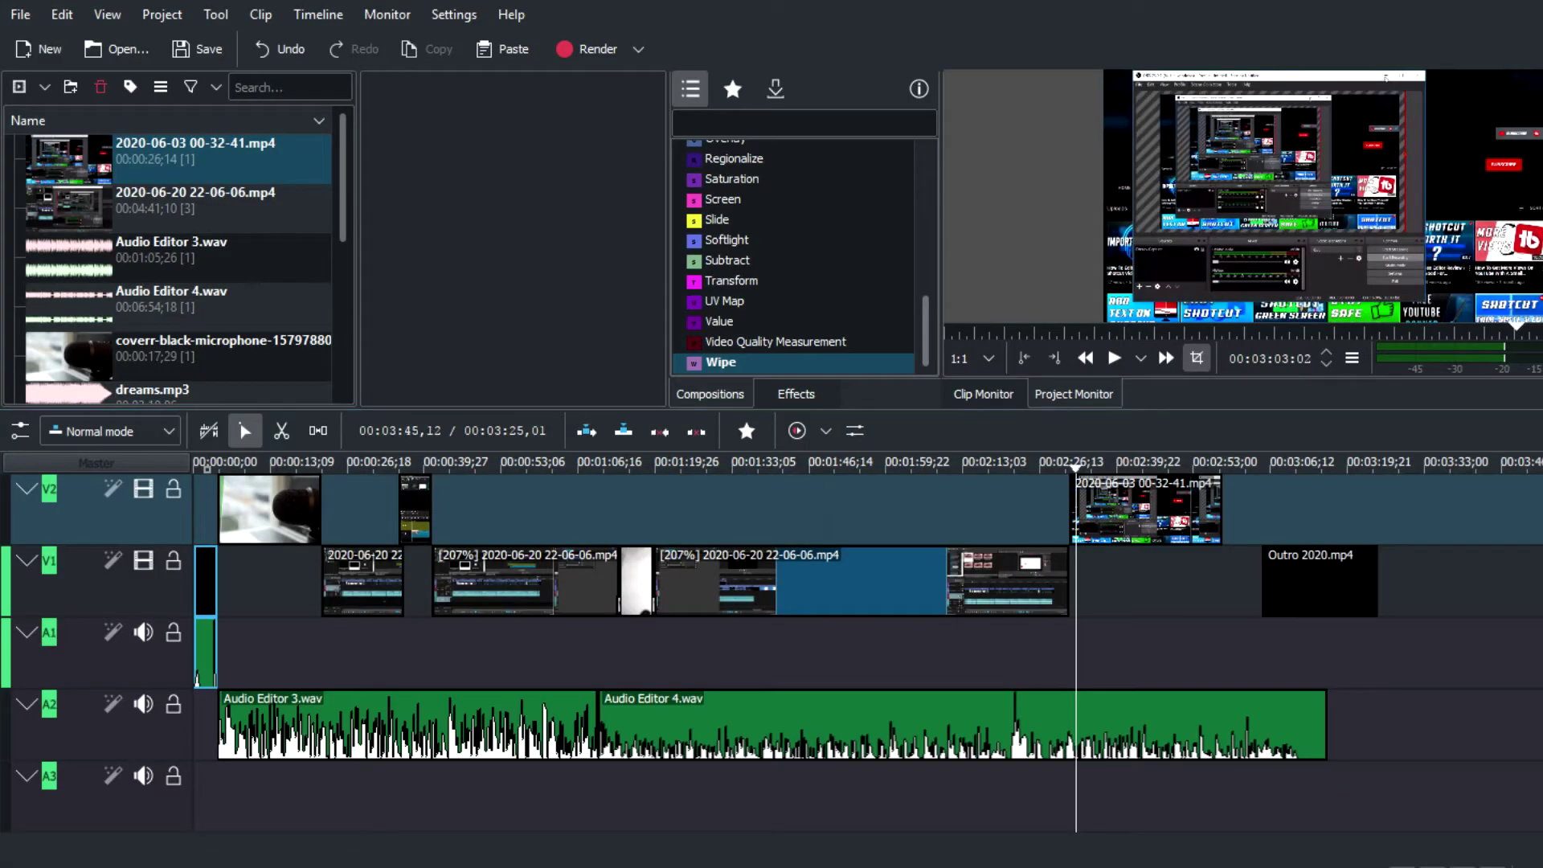
key(ctrl+plus)
key(ctrl+plus)
click(1115, 360)
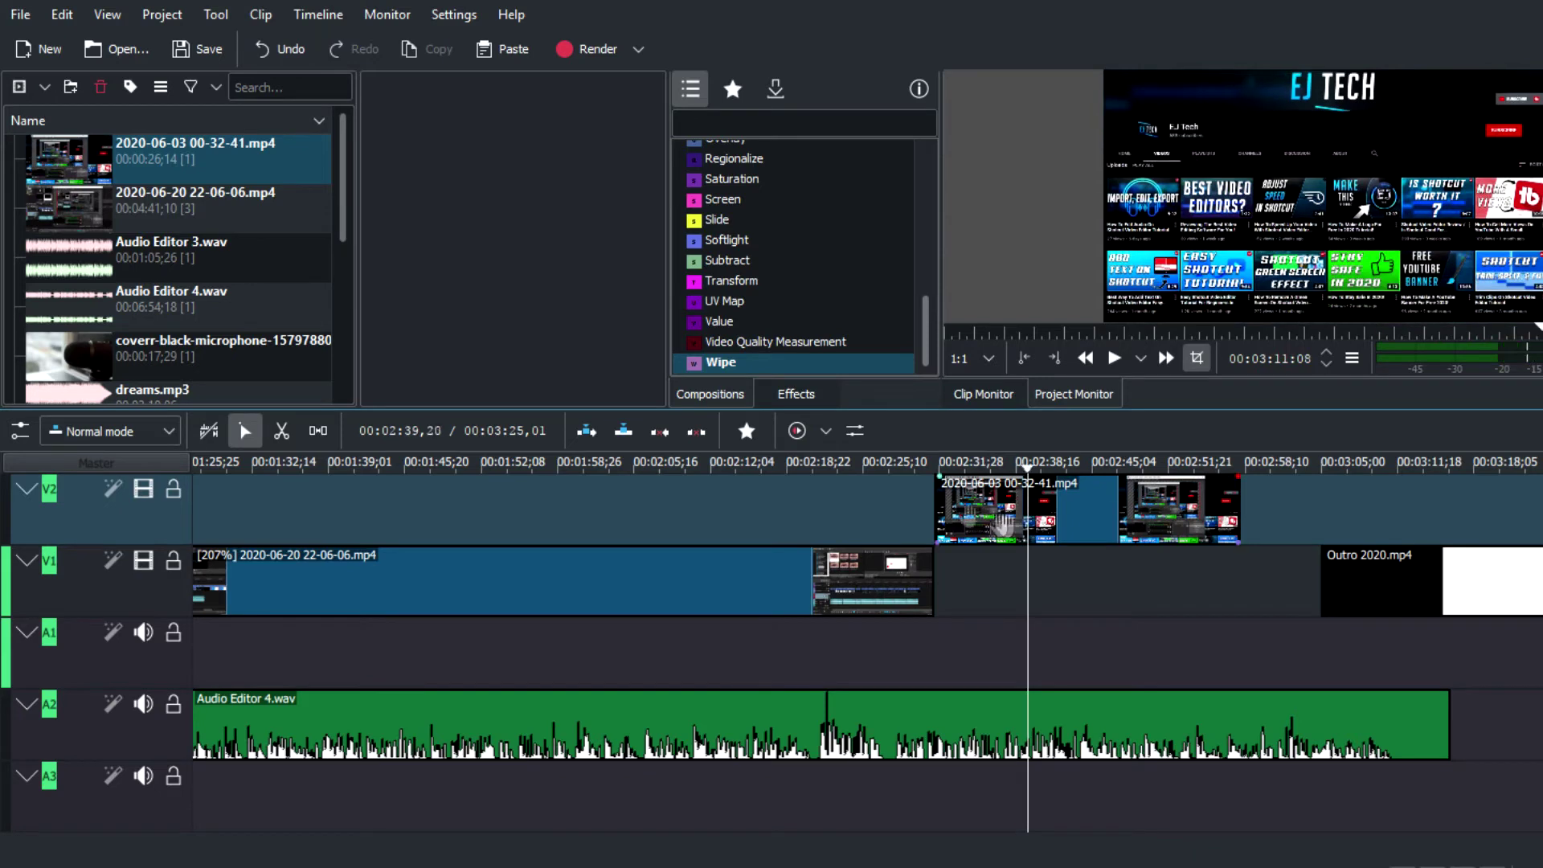
right_click(1031, 534)
click(1081, 456)
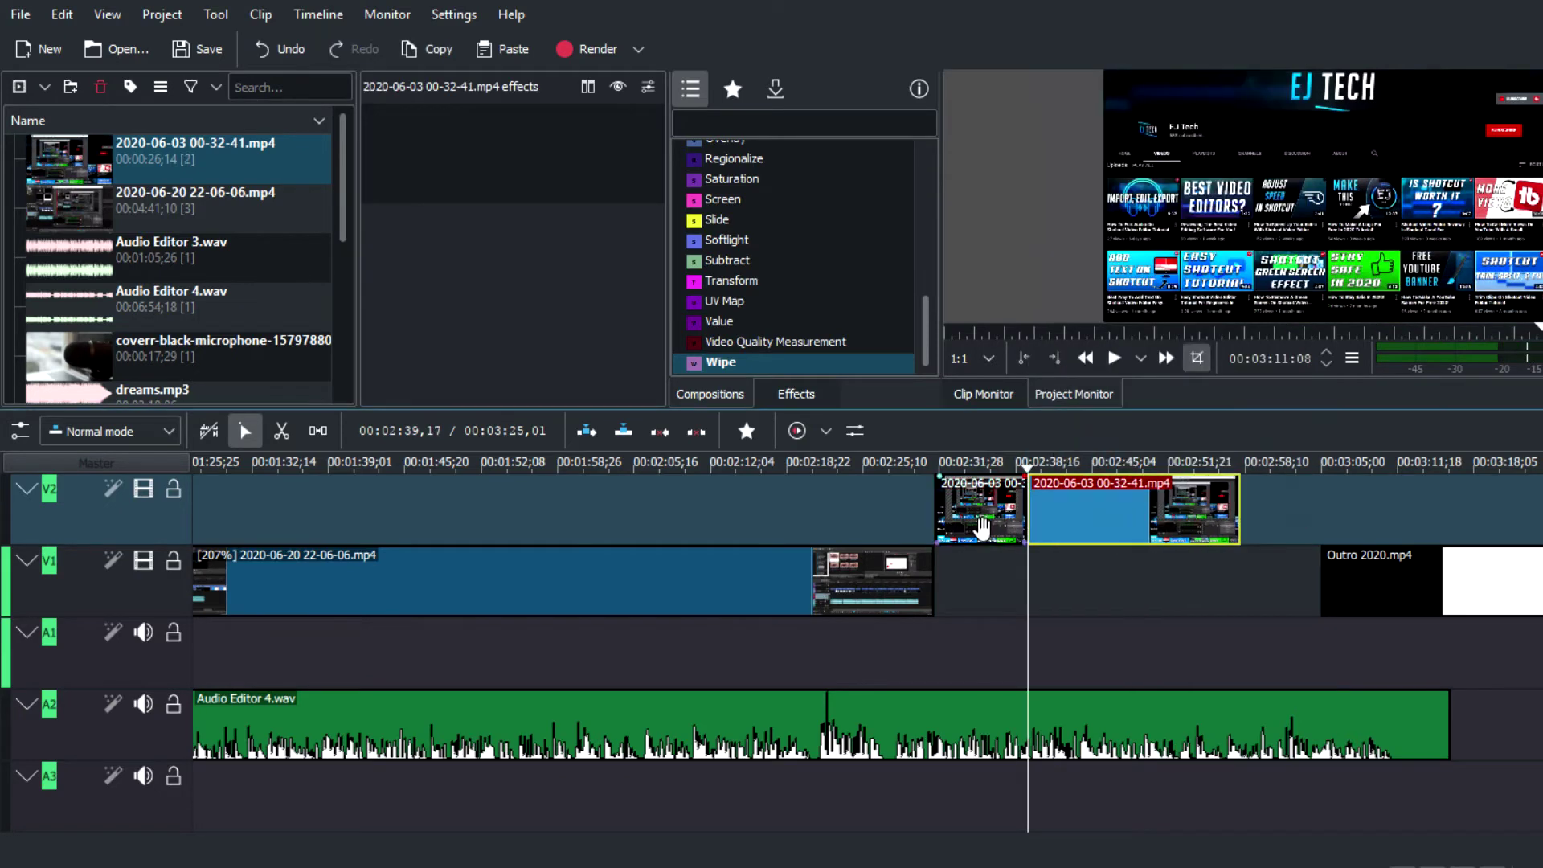
click(1009, 529)
key(Delete)
drag(1118, 596, 1144, 593)
right_click(1153, 593)
click(1139, 568)
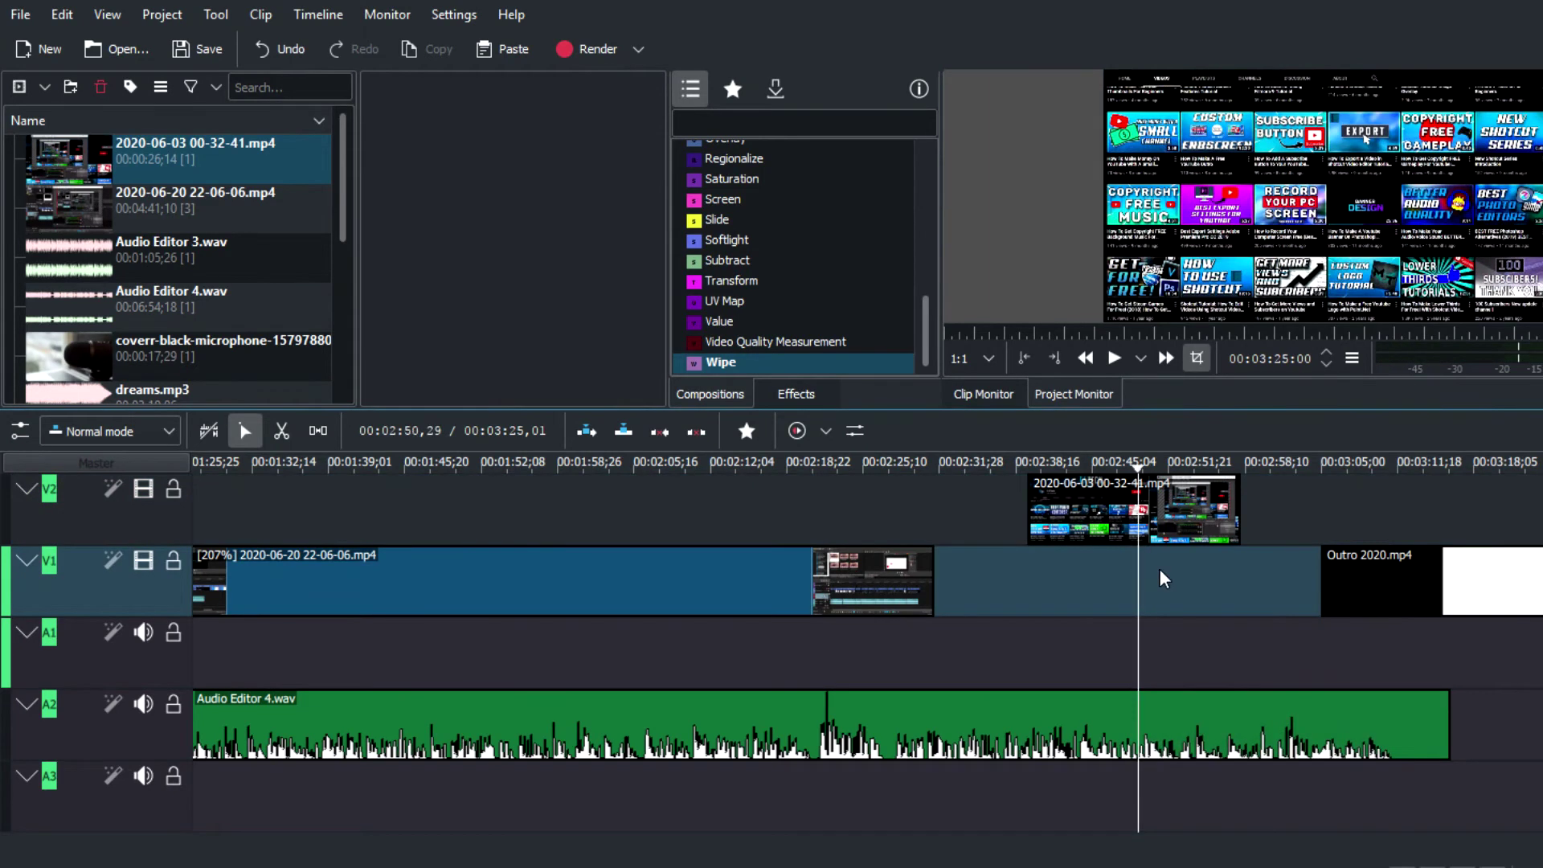
click(1160, 569)
click(1166, 569)
click(1170, 570)
click(1187, 568)
click(1199, 571)
click(1206, 572)
click(1211, 571)
click(1212, 571)
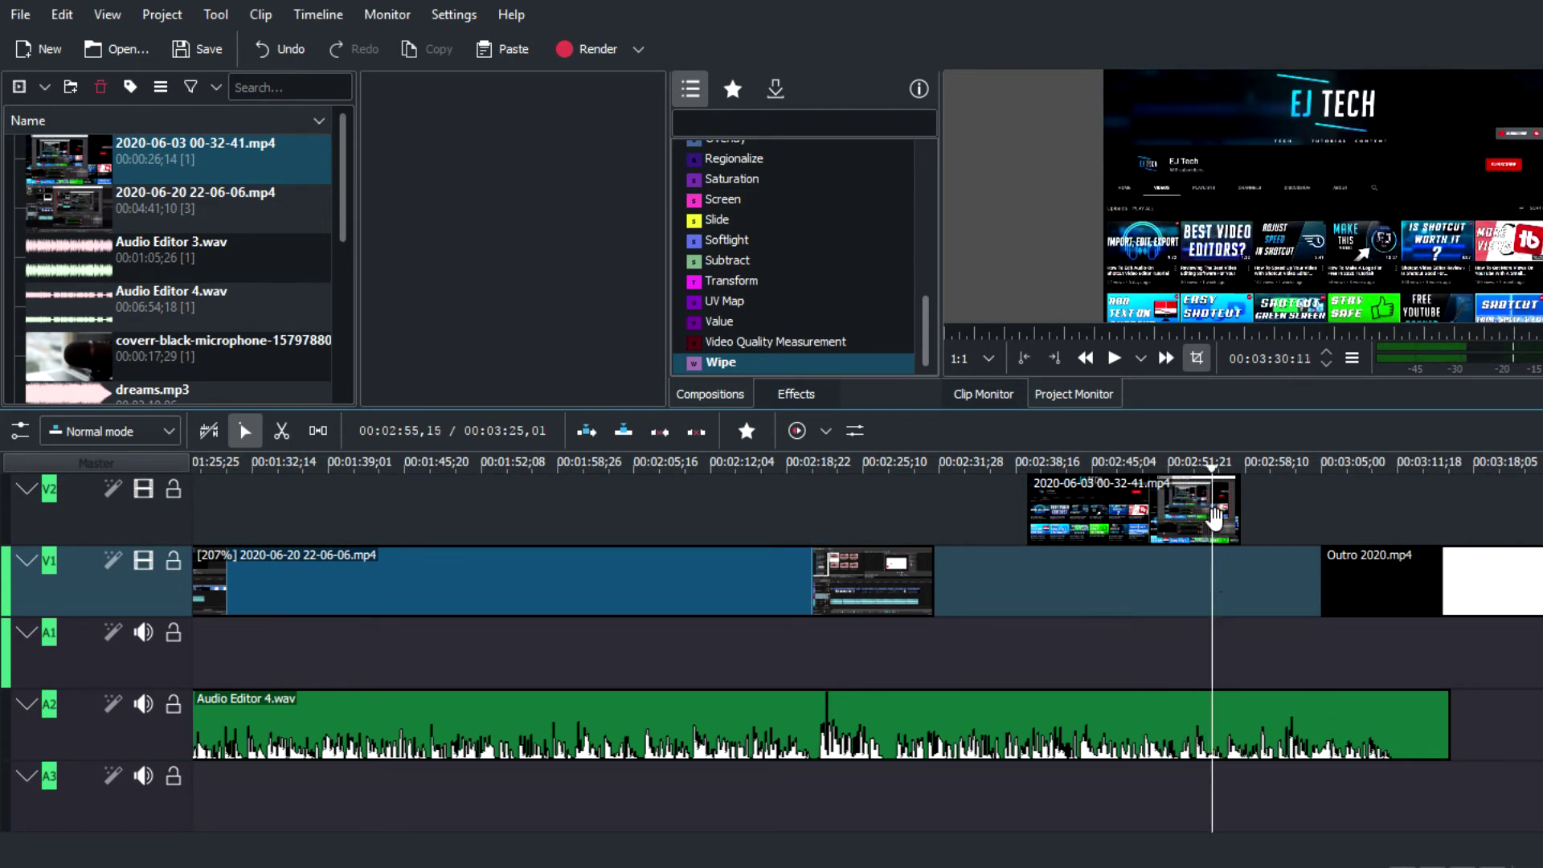
right_click(1212, 521)
click(1296, 450)
click(1230, 524)
key(Delete)
drag(1160, 527, 1033, 527)
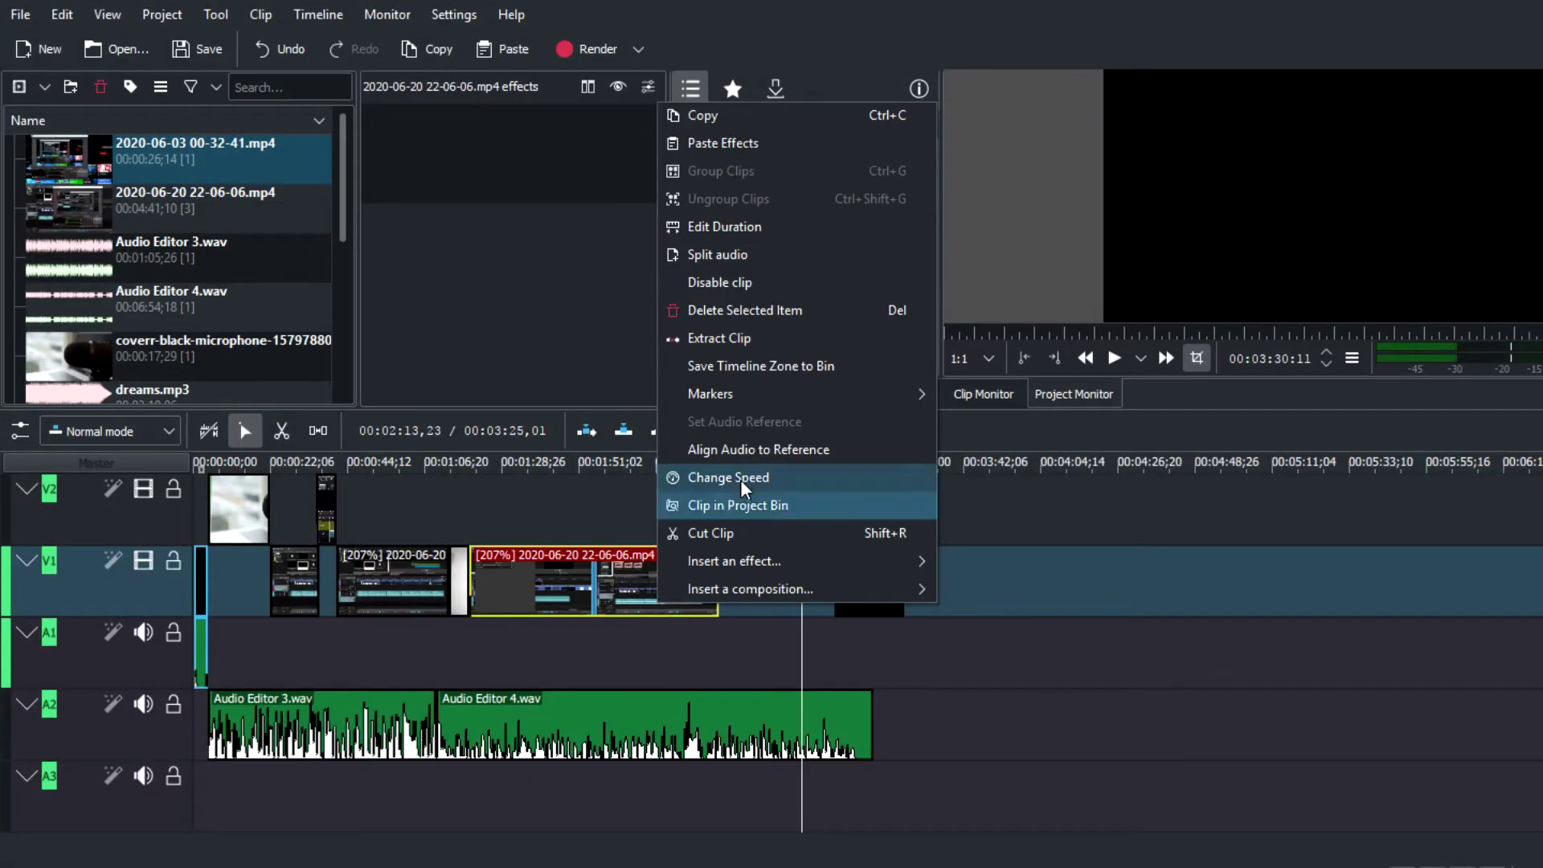
click(740, 479)
drag(901, 345, 873, 345)
click(1034, 552)
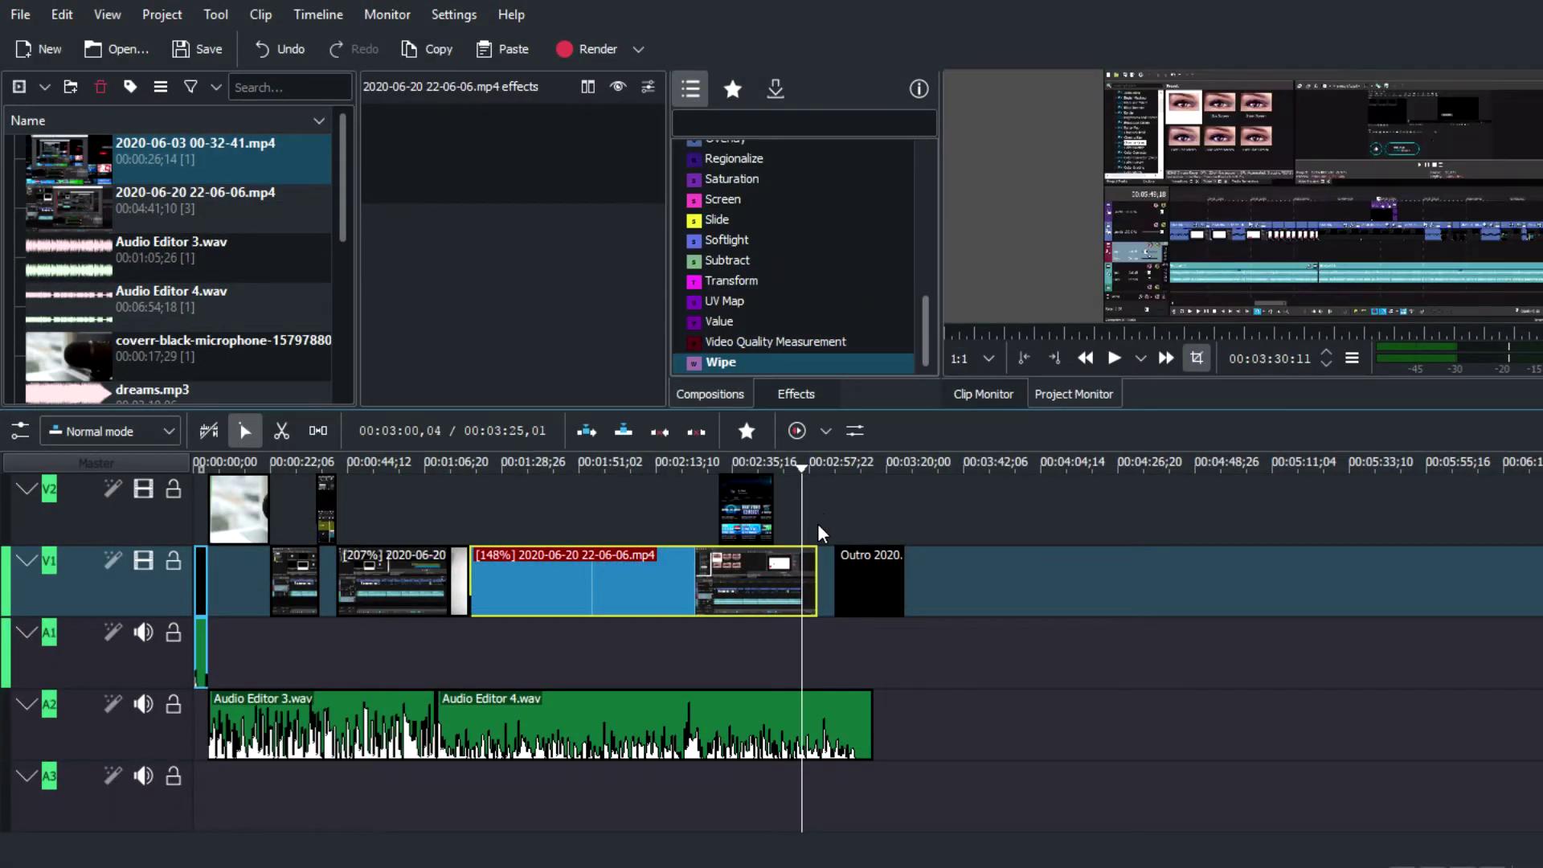
key(ctrl+plus)
key(ctrl+plus)
key(ctrl+plus)
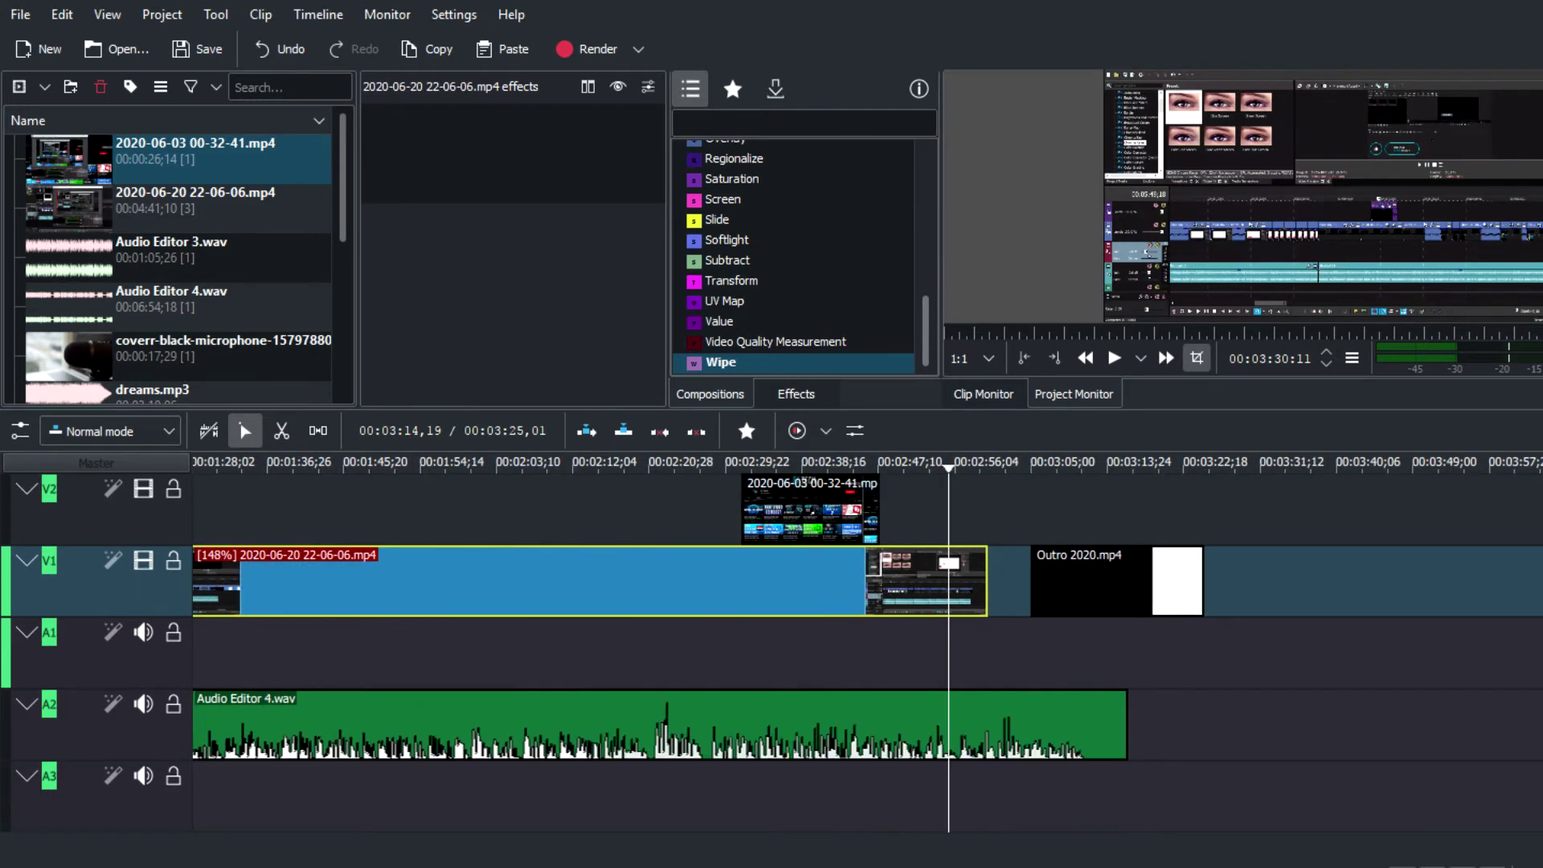
click(757, 523)
drag(1009, 533, 1010, 537)
drag(997, 595, 899, 572)
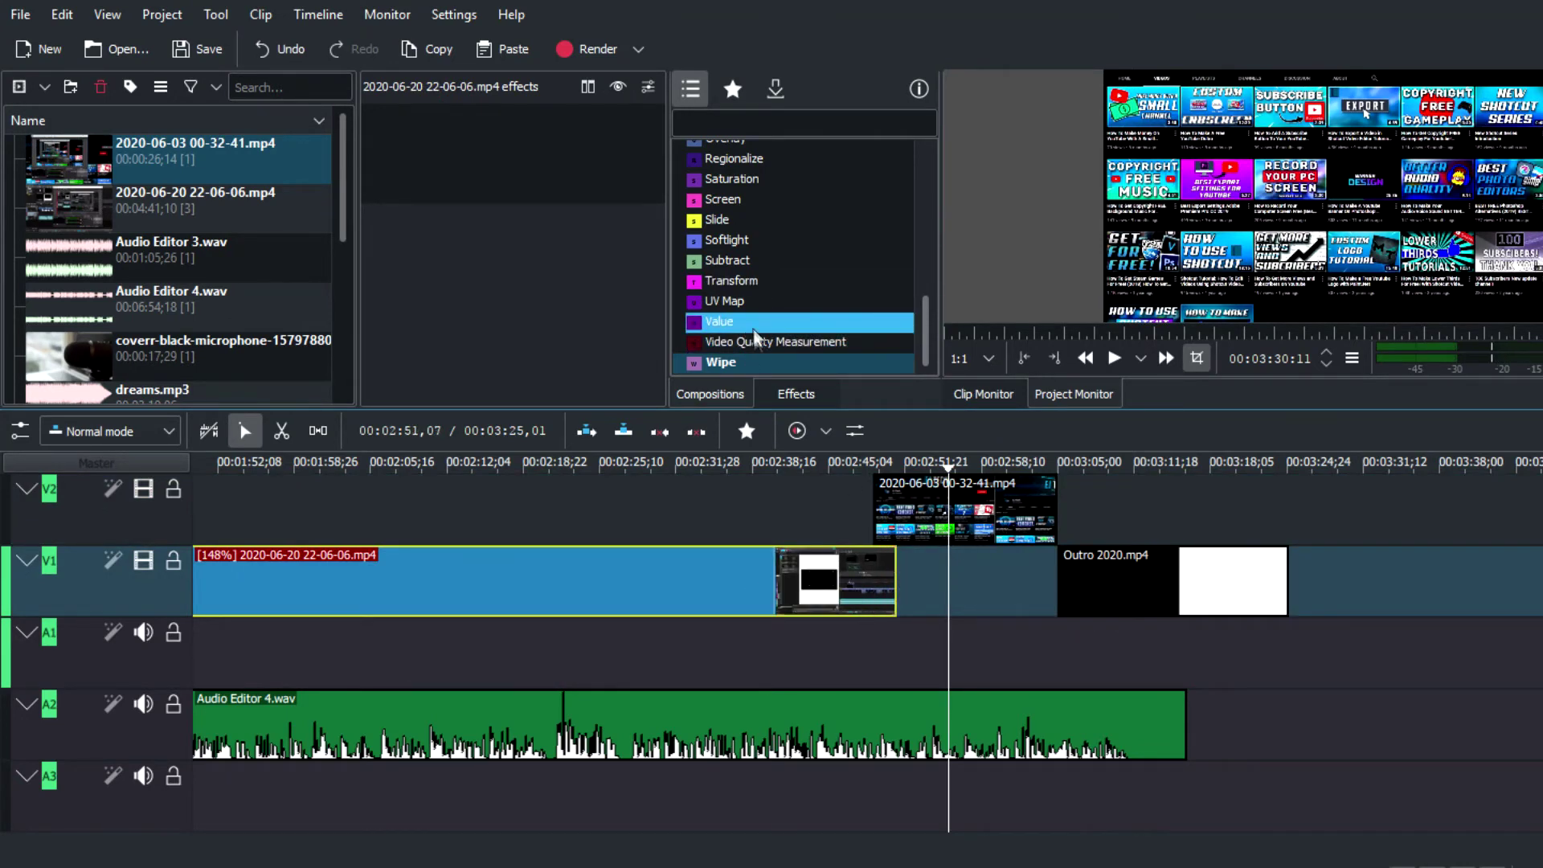
scroll(753, 349, up, 1)
scroll(761, 345, up, 1)
drag(761, 346, 884, 535)
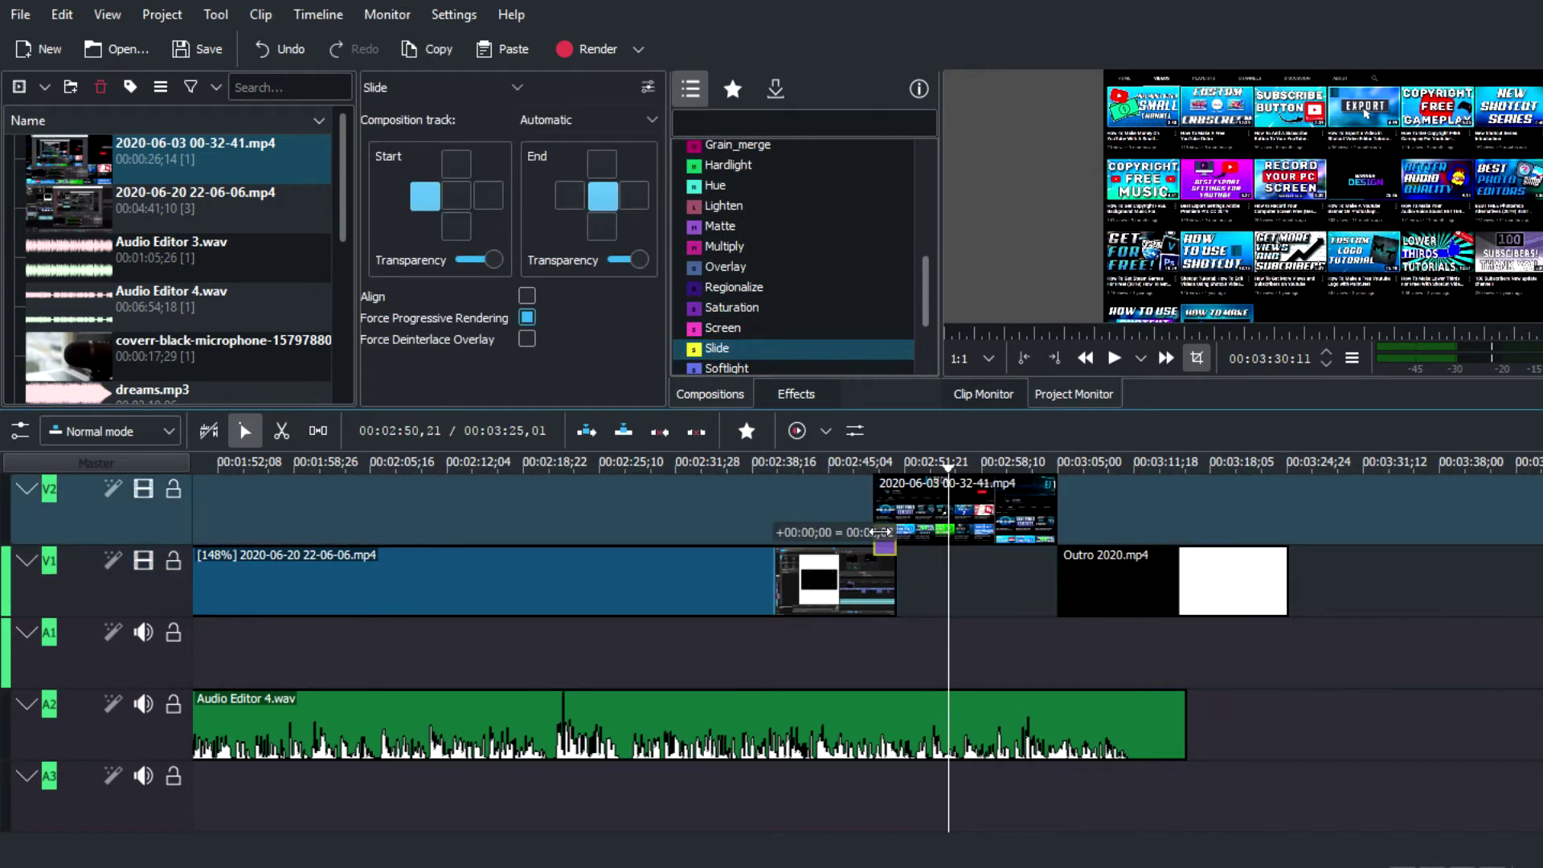
drag(885, 532, 882, 539)
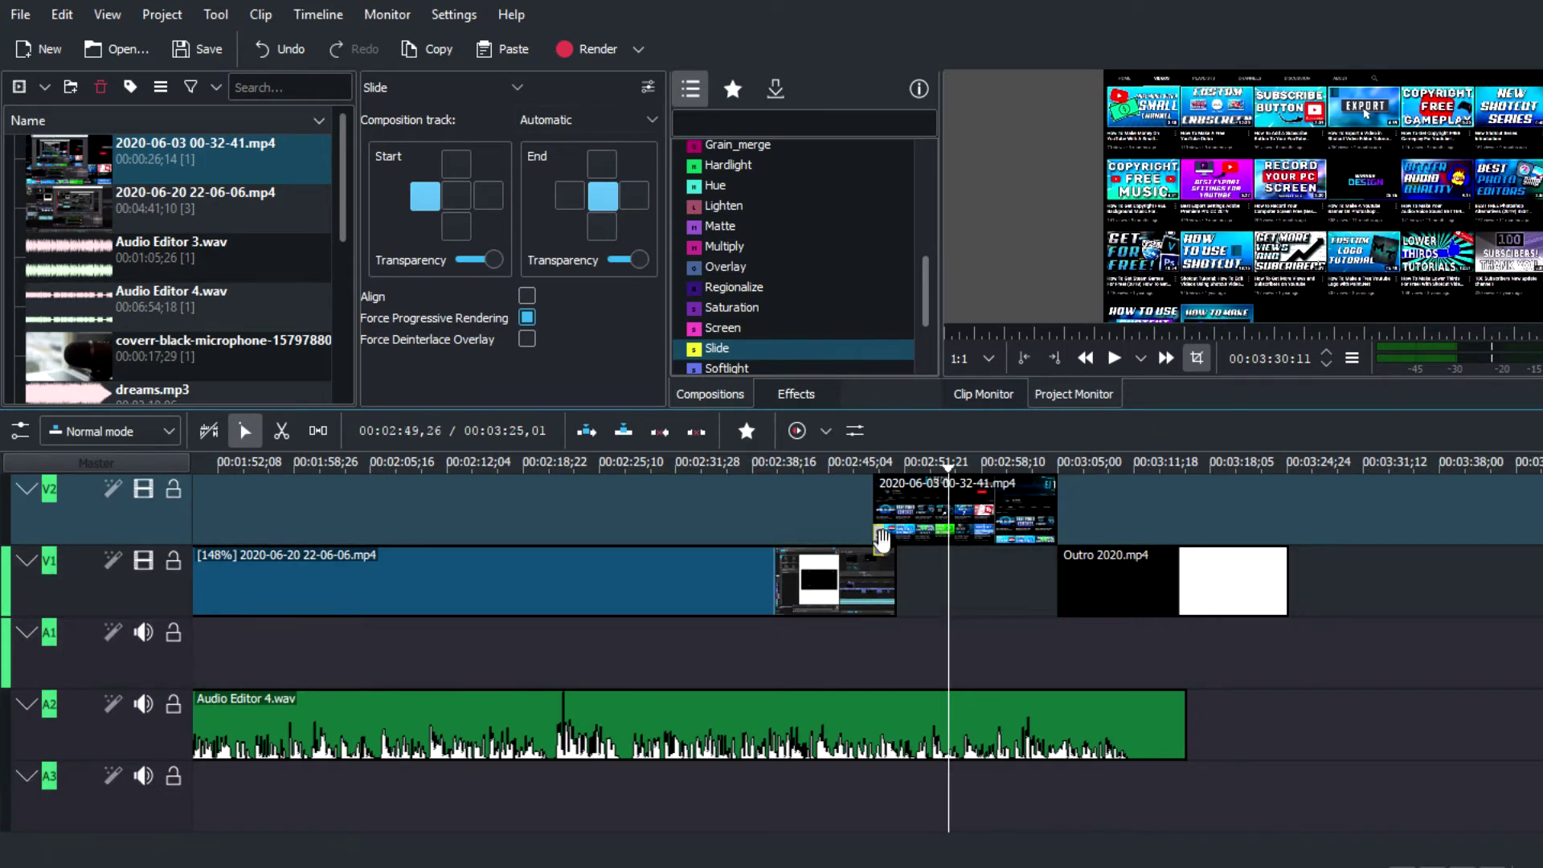
click(1025, 521)
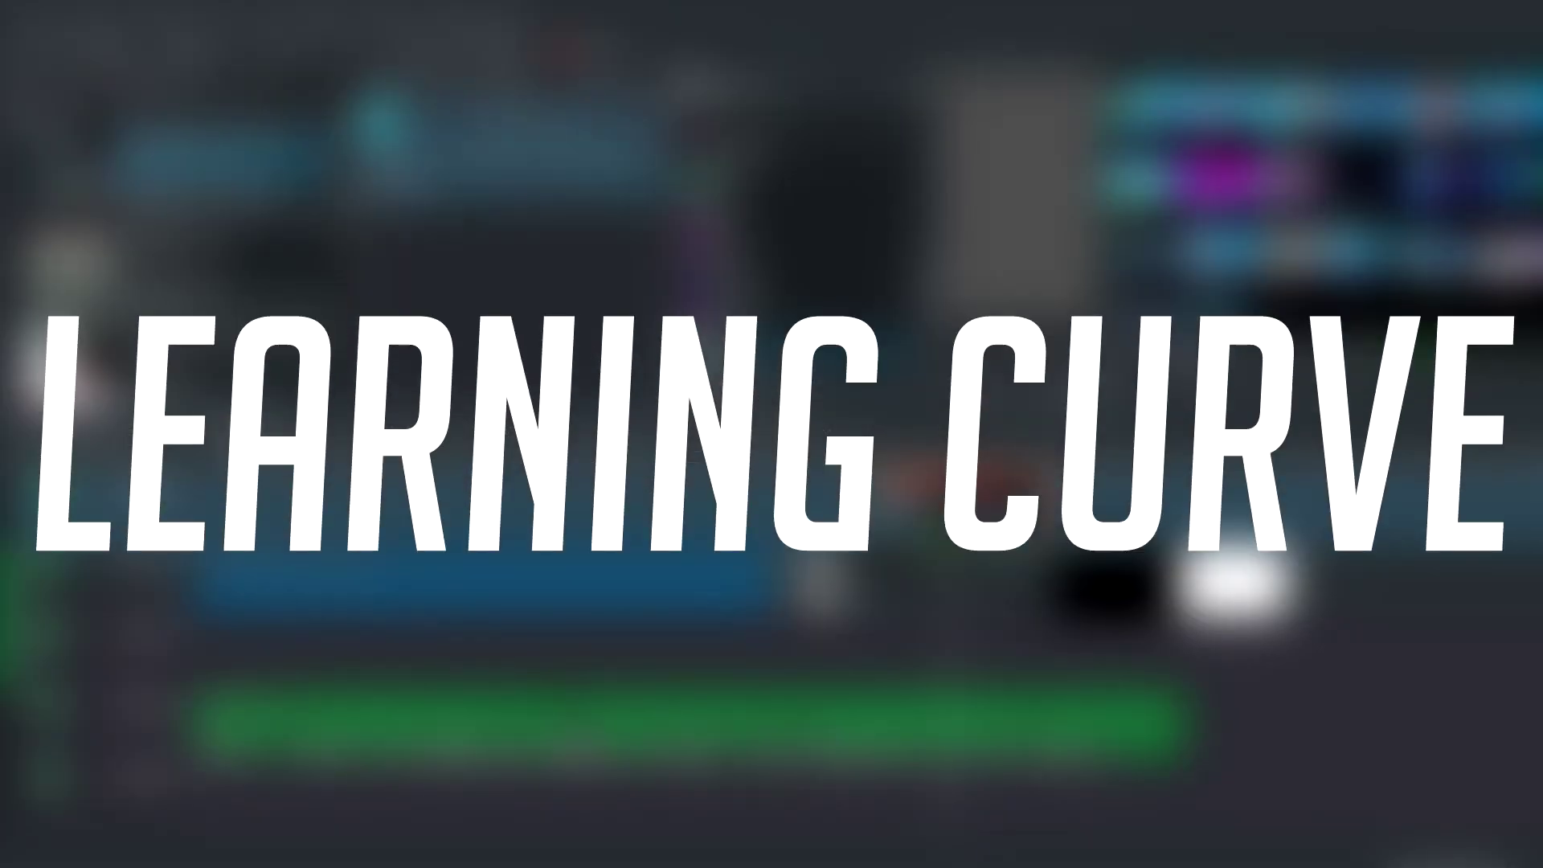
click(1238, 572)
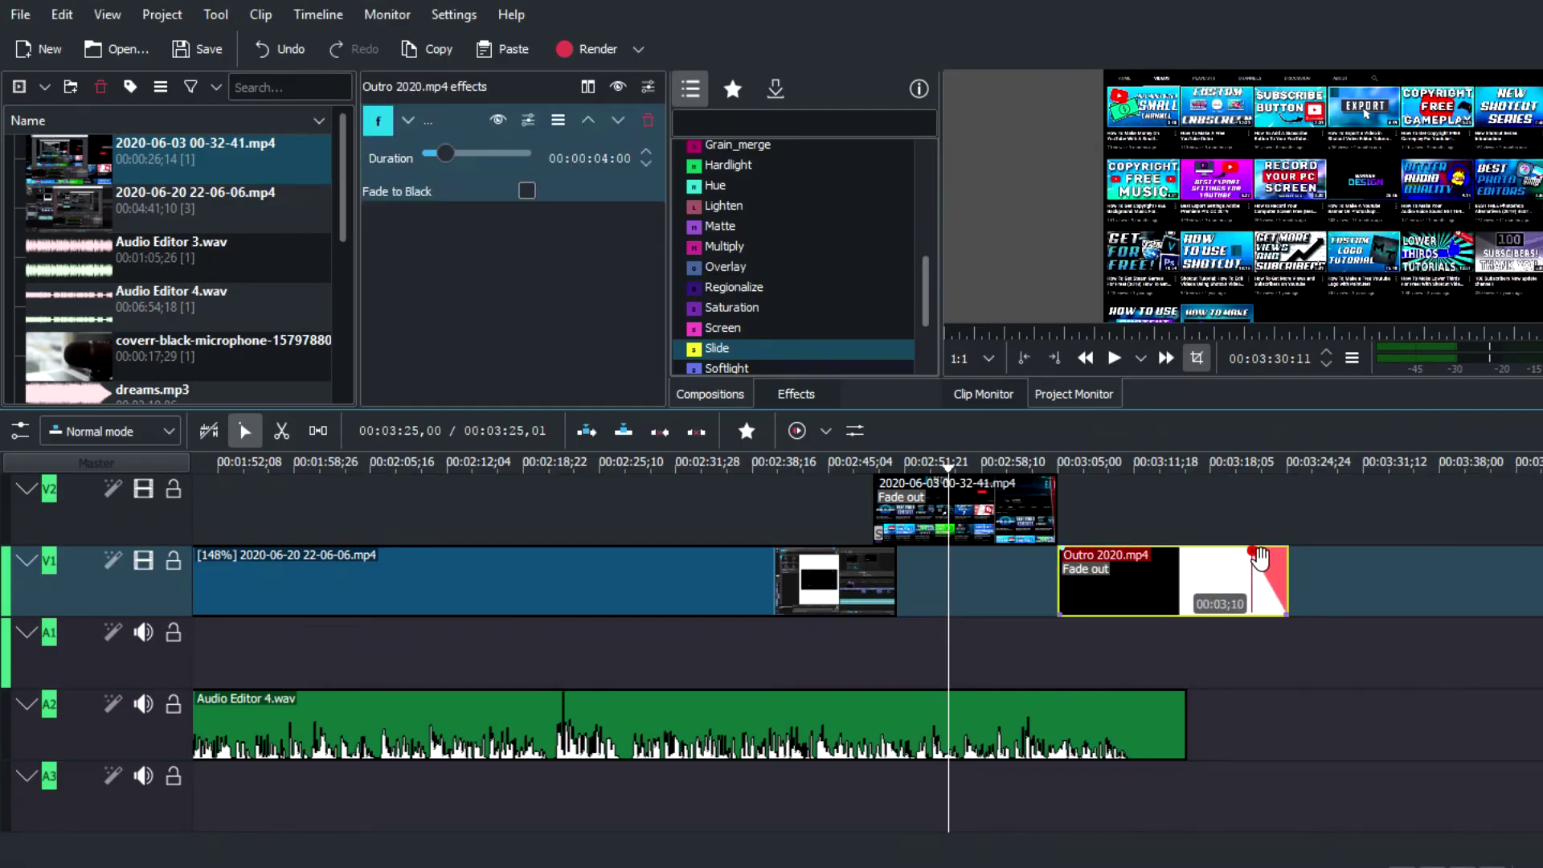
drag(1260, 557, 1278, 560)
Step: Place dreams.mp3 from the project bin on A3 so it starts at the beginning of the timeline
key(ctrl+minus)
key(ctrl+minus)
key(ctrl+minus)
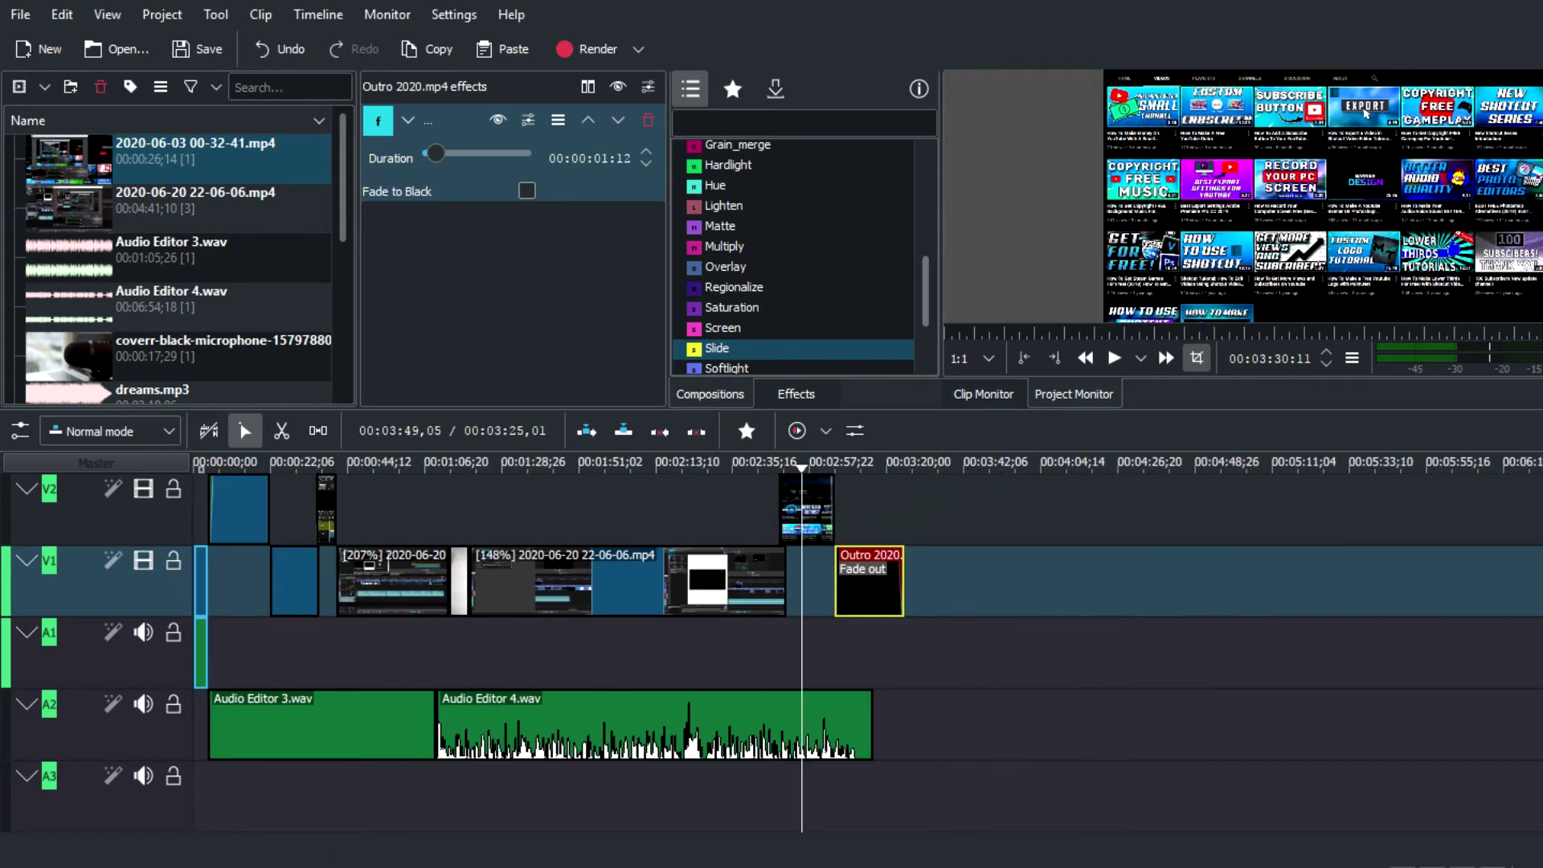
key(ctrl+plus)
scroll(217, 321, down, 5)
scroll(217, 322, up, 5)
scroll(213, 321, down, 2)
click(166, 262)
drag(167, 261, 344, 809)
mouse_move(197, 466)
mouse_down()
mouse_move(231, 469)
mouse_move(179, 478)
mouse_move(193, 474)
mouse_up()
drag(455, 784, 245, 796)
Step: Copy the dreams.mp3 clip and place the duplicate directly after it on A3
click(1415, 812)
right_click(894, 804)
key(Escape)
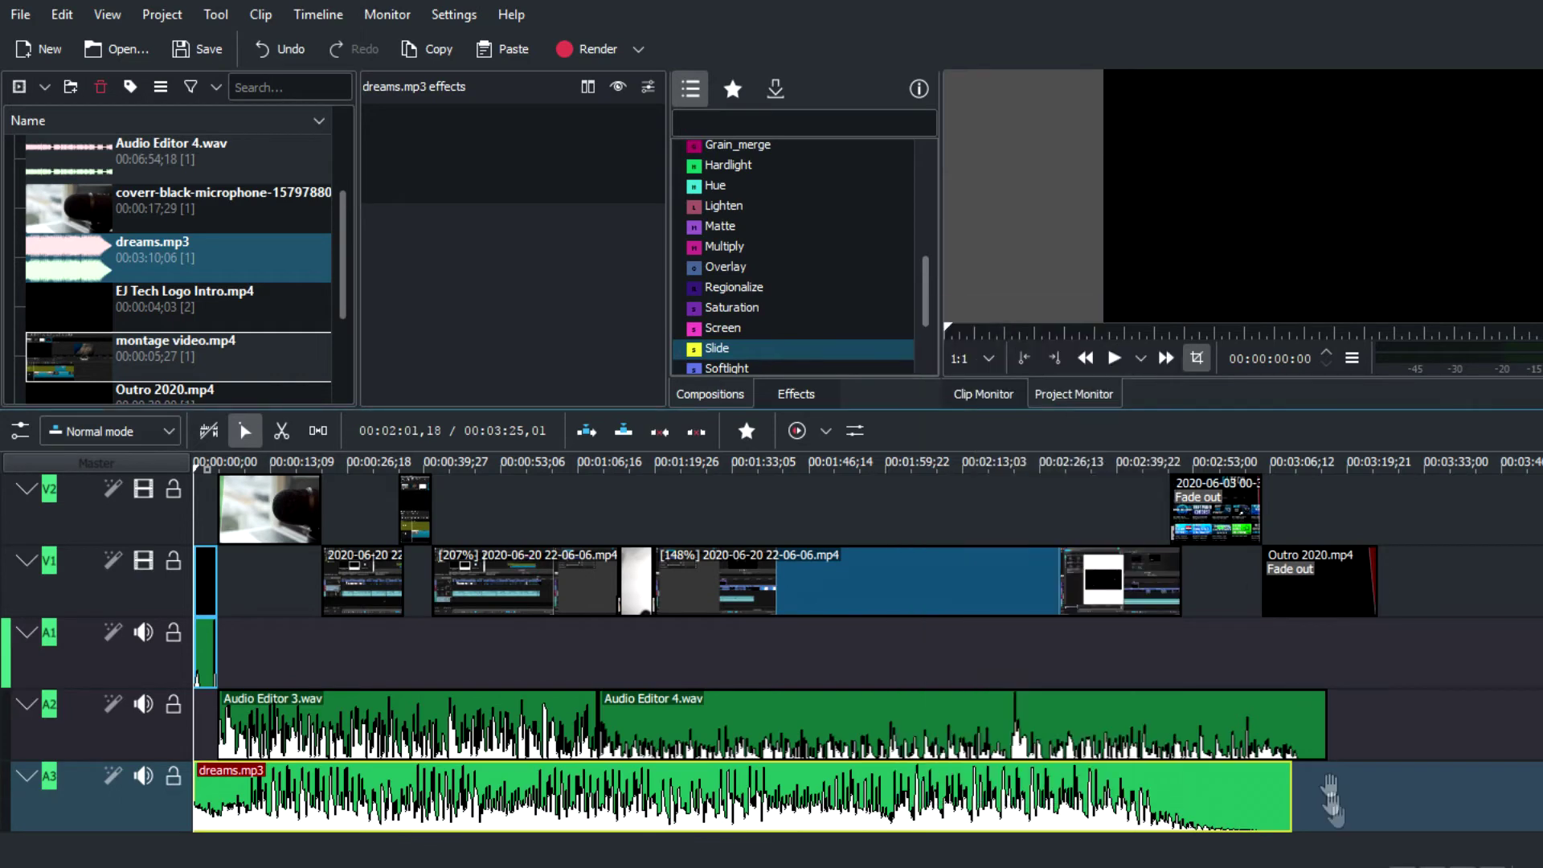
right_click(1328, 607)
click(1398, 619)
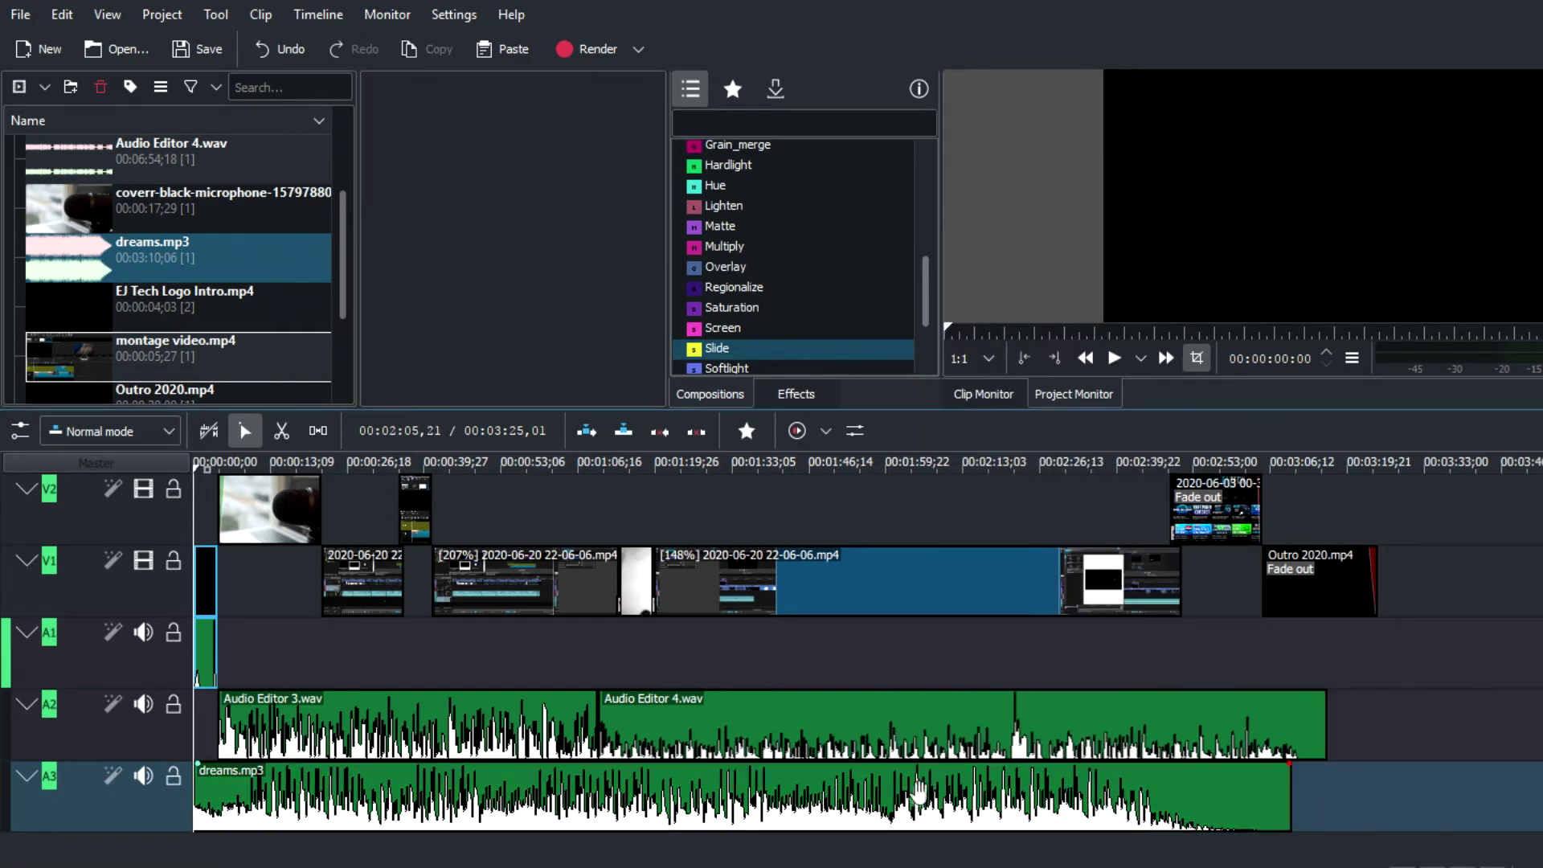
click(919, 792)
key(ctrl+c)
key(ctrl+v)
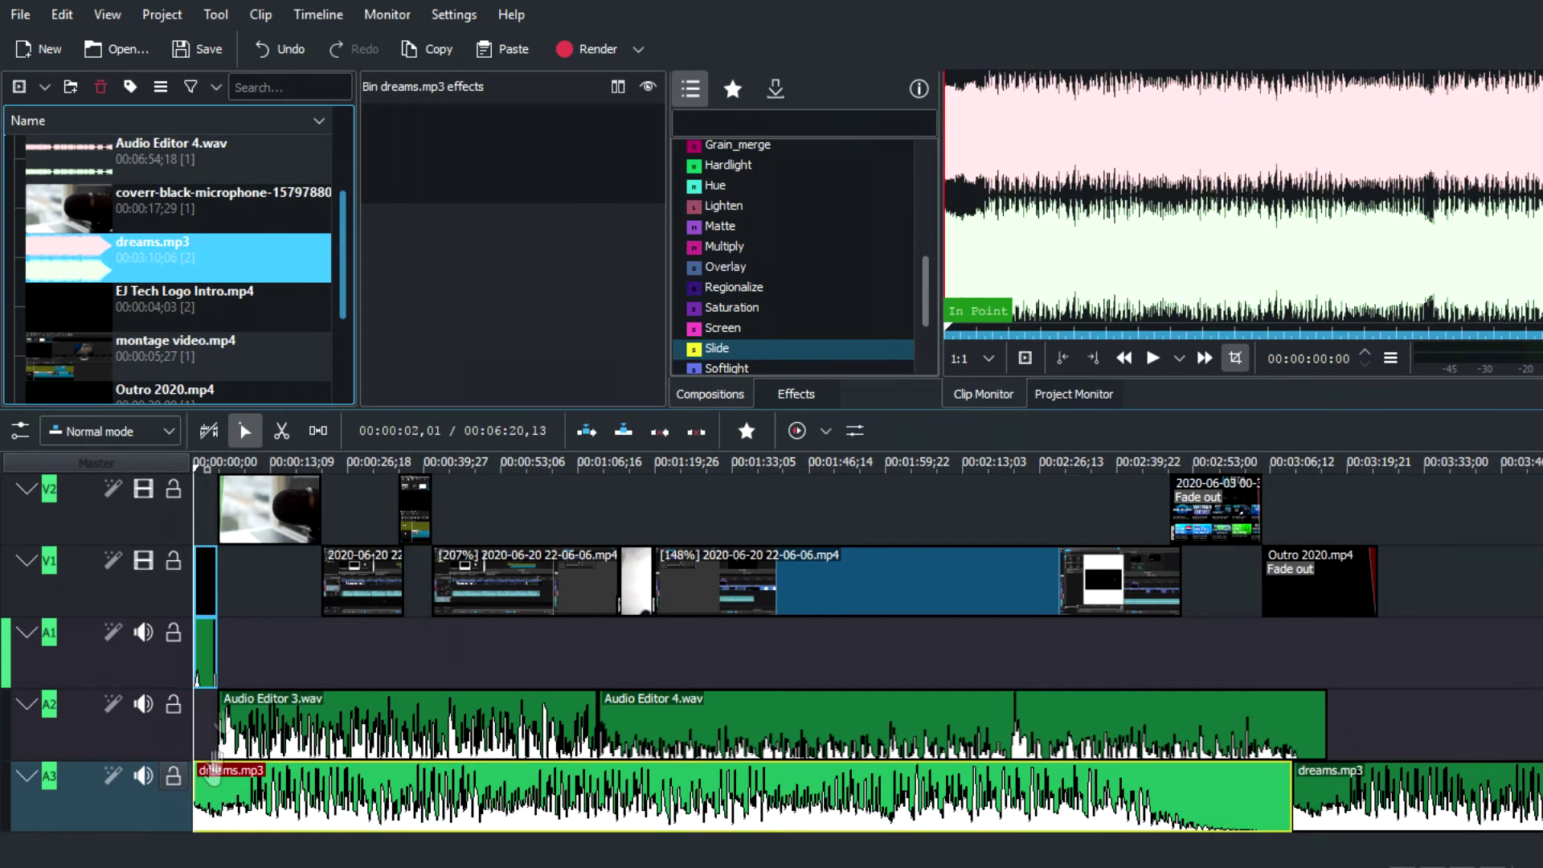
Step: Cut the first dreams.mp3 clip on A3 where the intro ends, at about 00:04;07
click(217, 524)
scroll(867, 651, down, 4)
scroll(866, 651, up, 4)
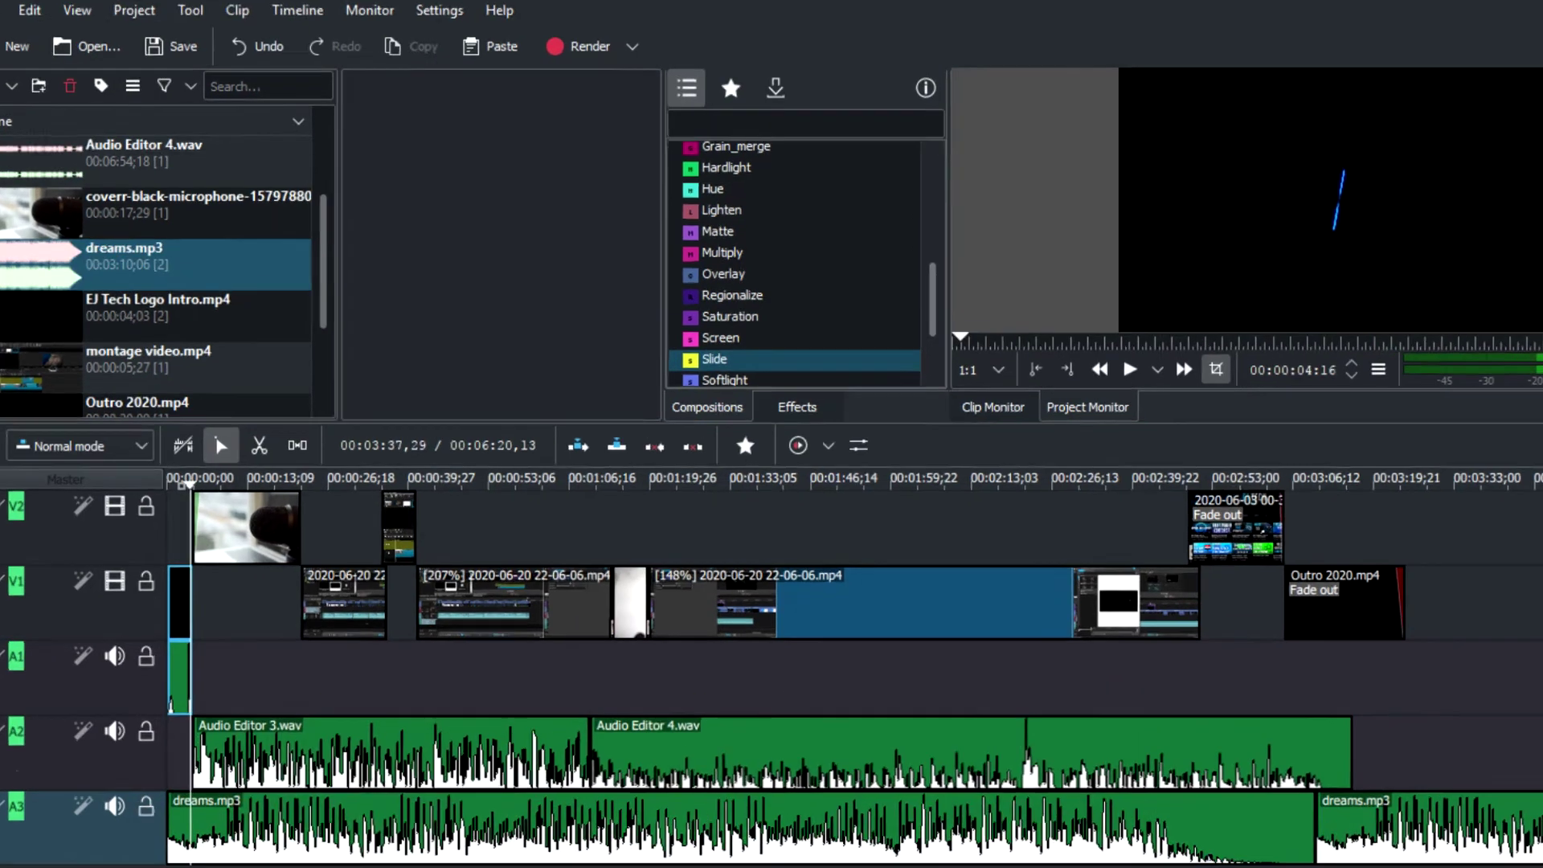
scroll(867, 651, up, 5)
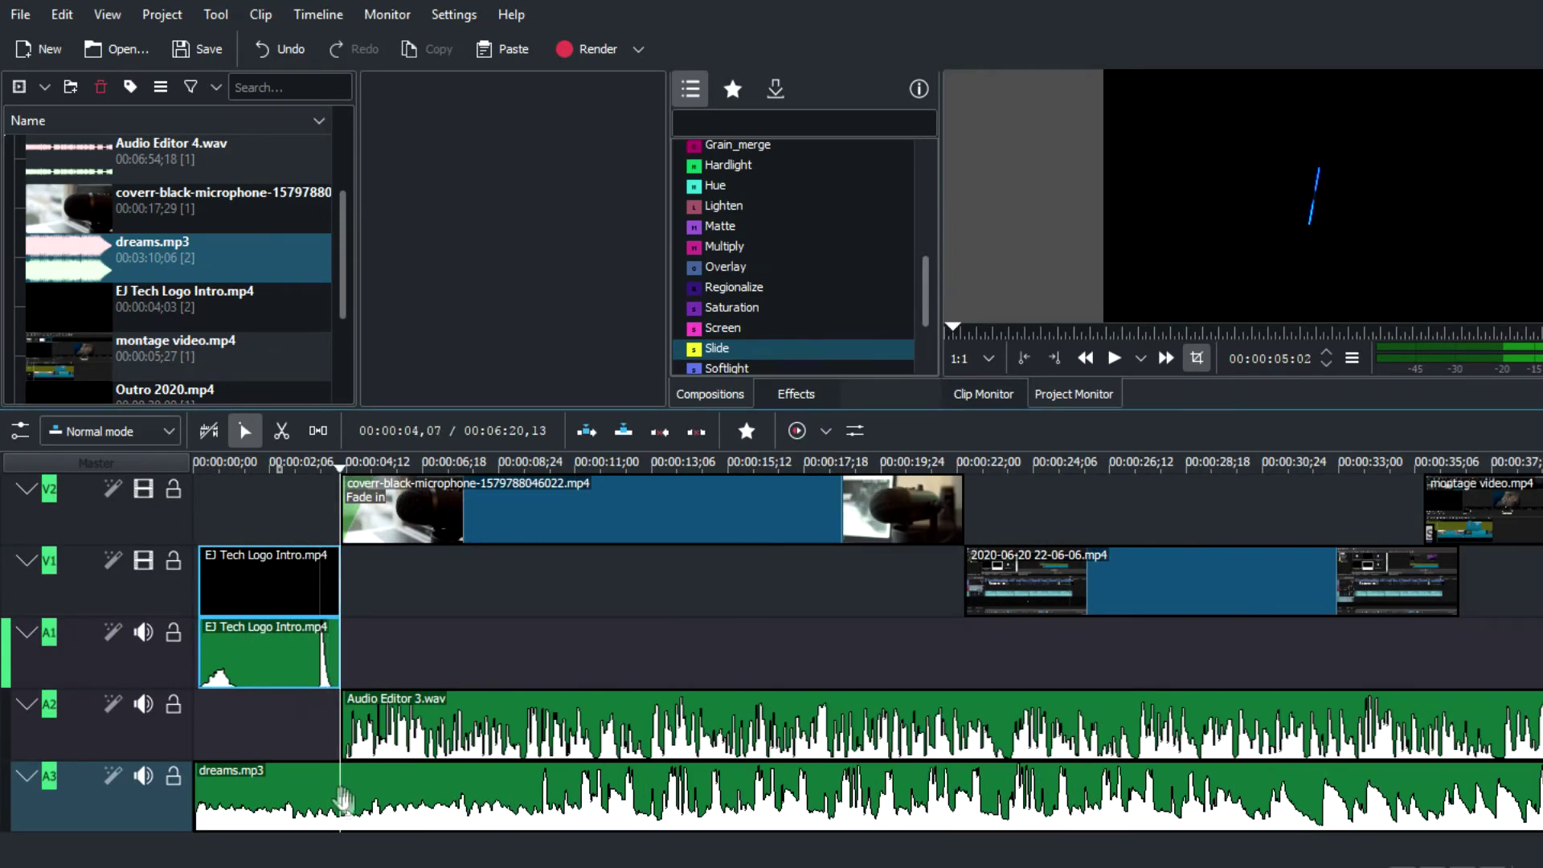
right_click(344, 806)
click(402, 729)
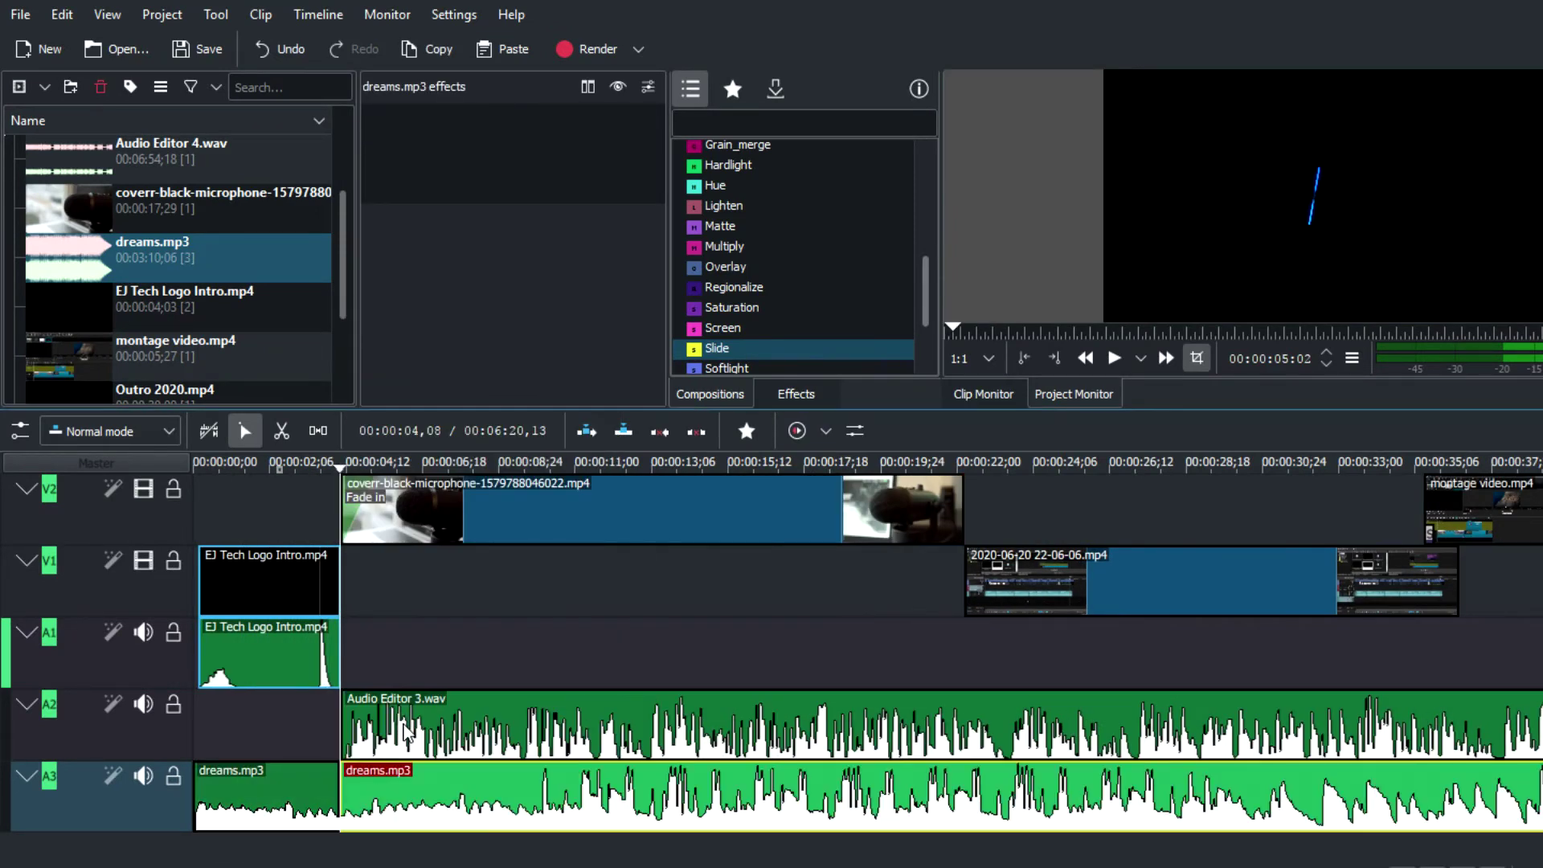
Step: Apply the Gain effect to the dreams.mp3 piece after the intro and set its gain to 25%
scroll(868, 462, down, 2)
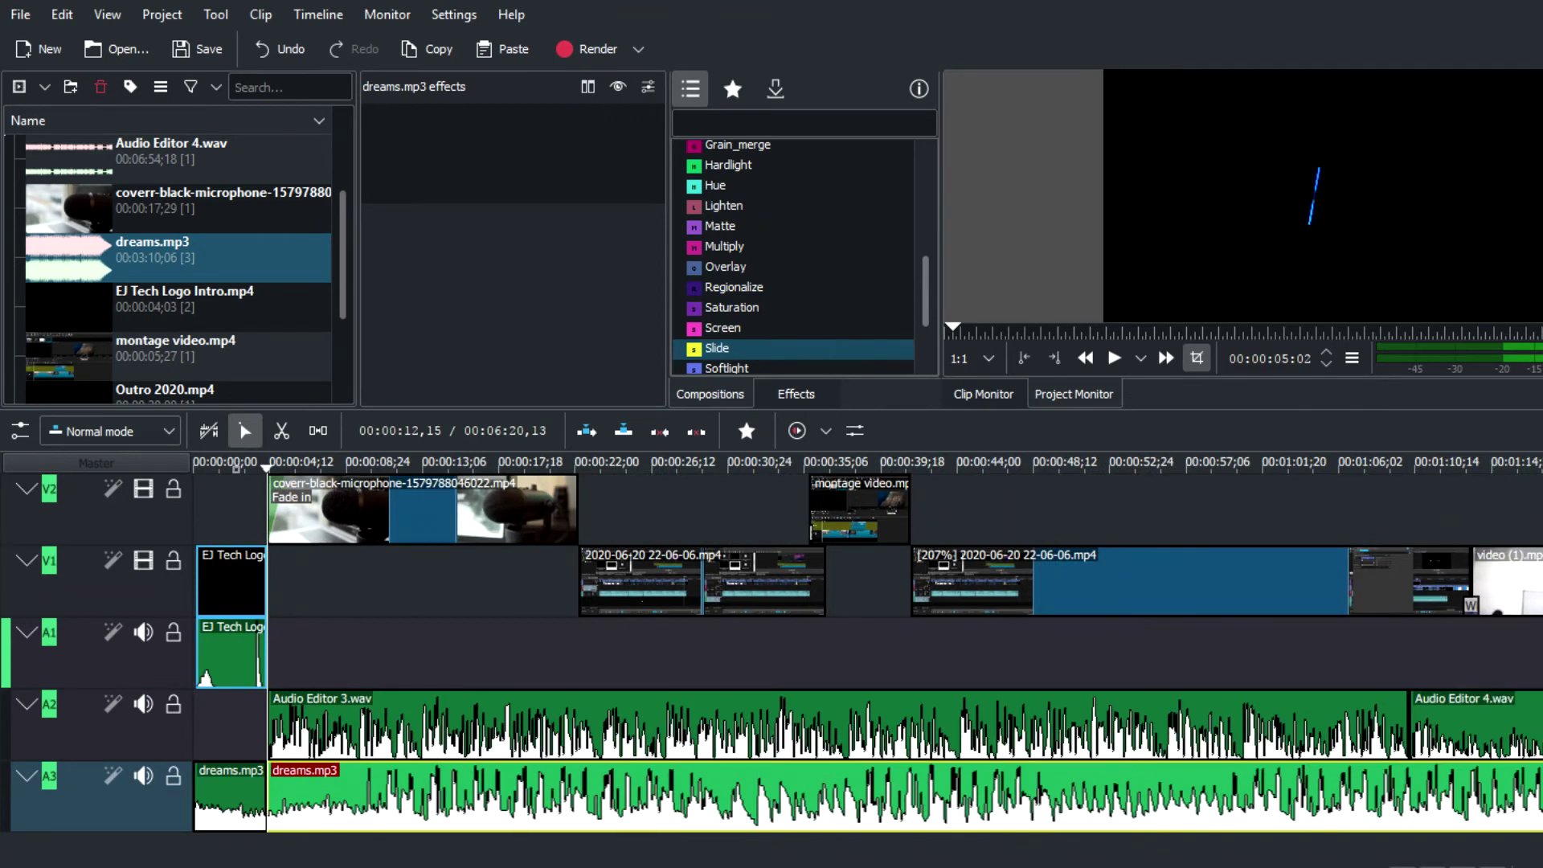
scroll(868, 462, down, 4)
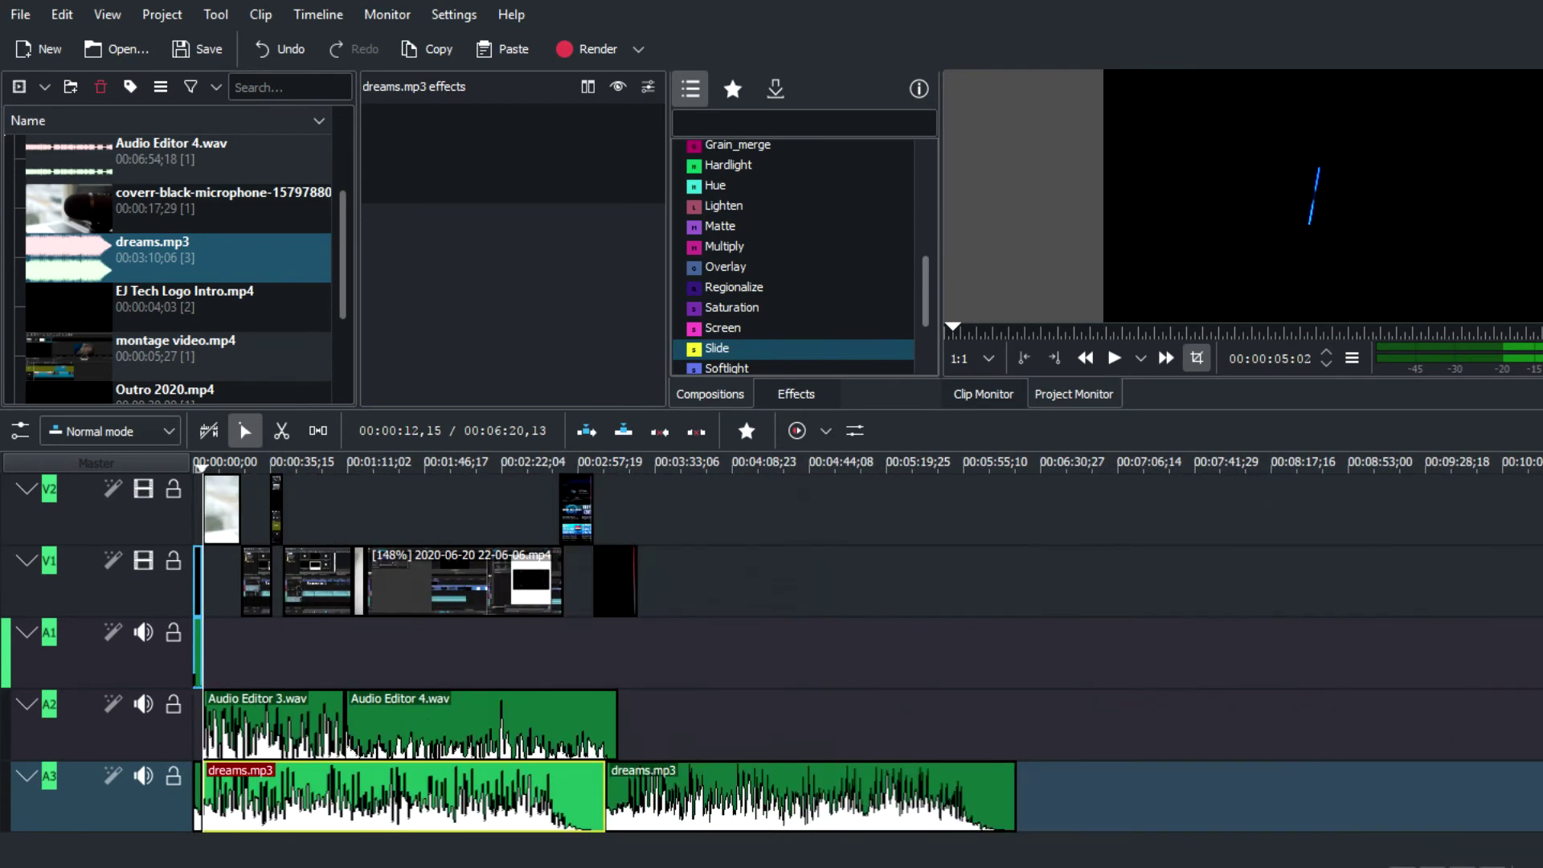
scroll(694, 222, up, 5)
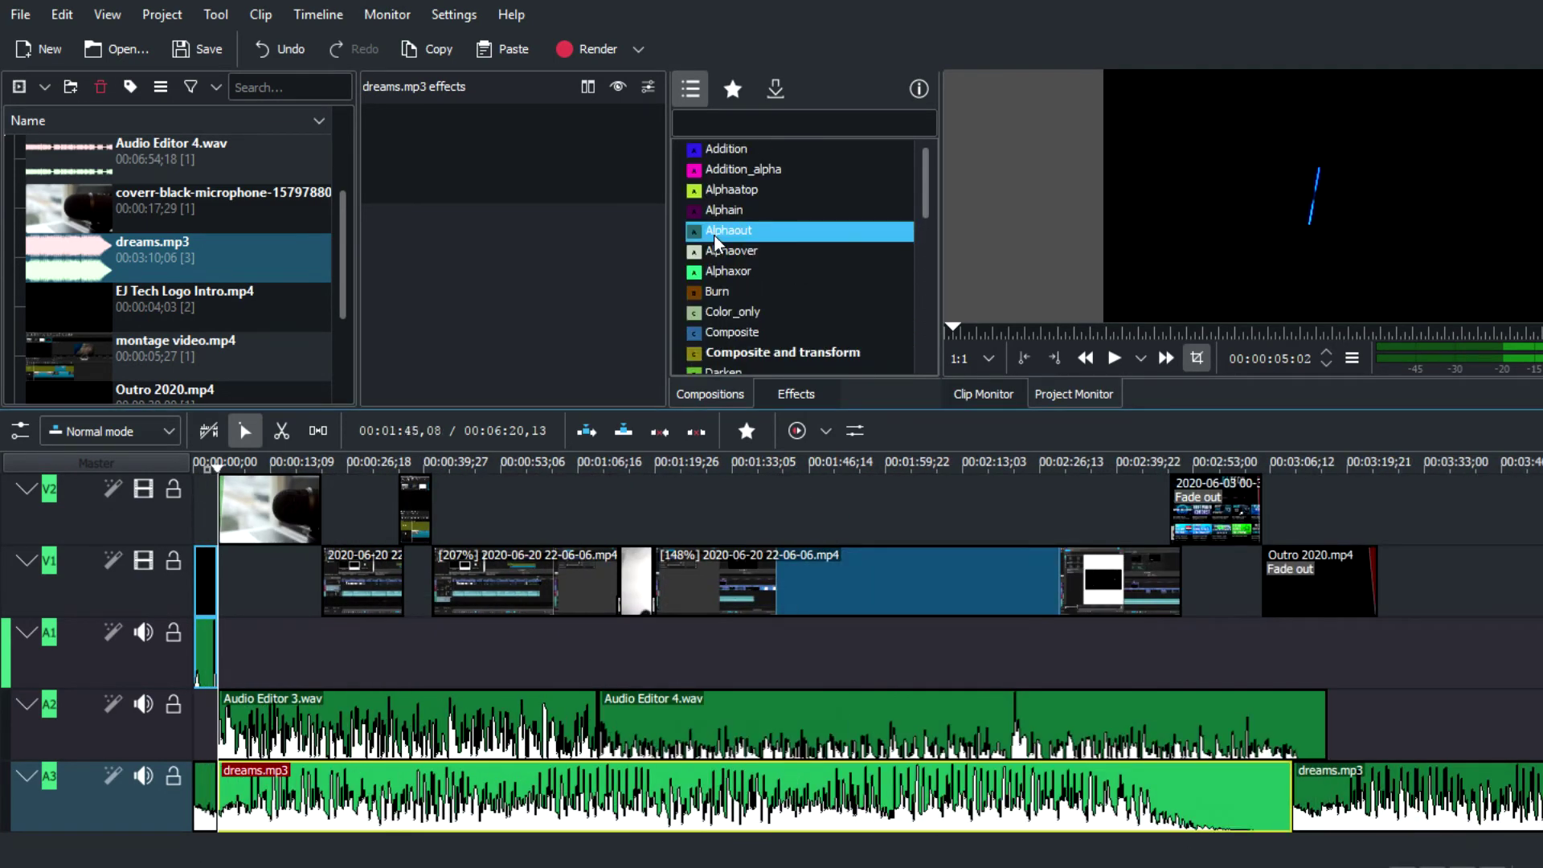
click(796, 394)
scroll(759, 259, up, 1)
drag(746, 231, 711, 728)
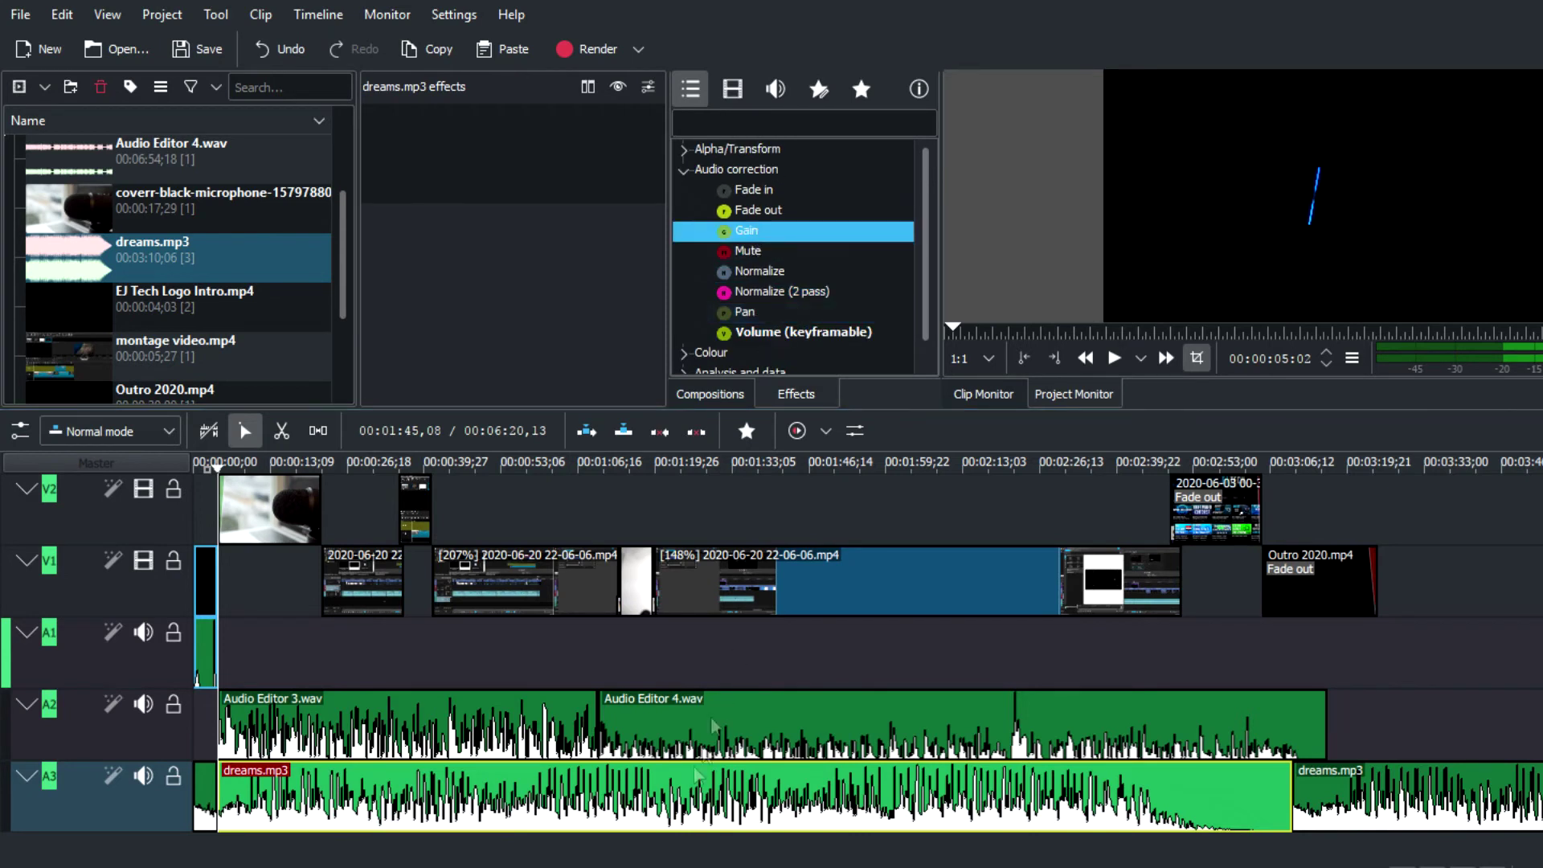
drag(616, 818, 619, 813)
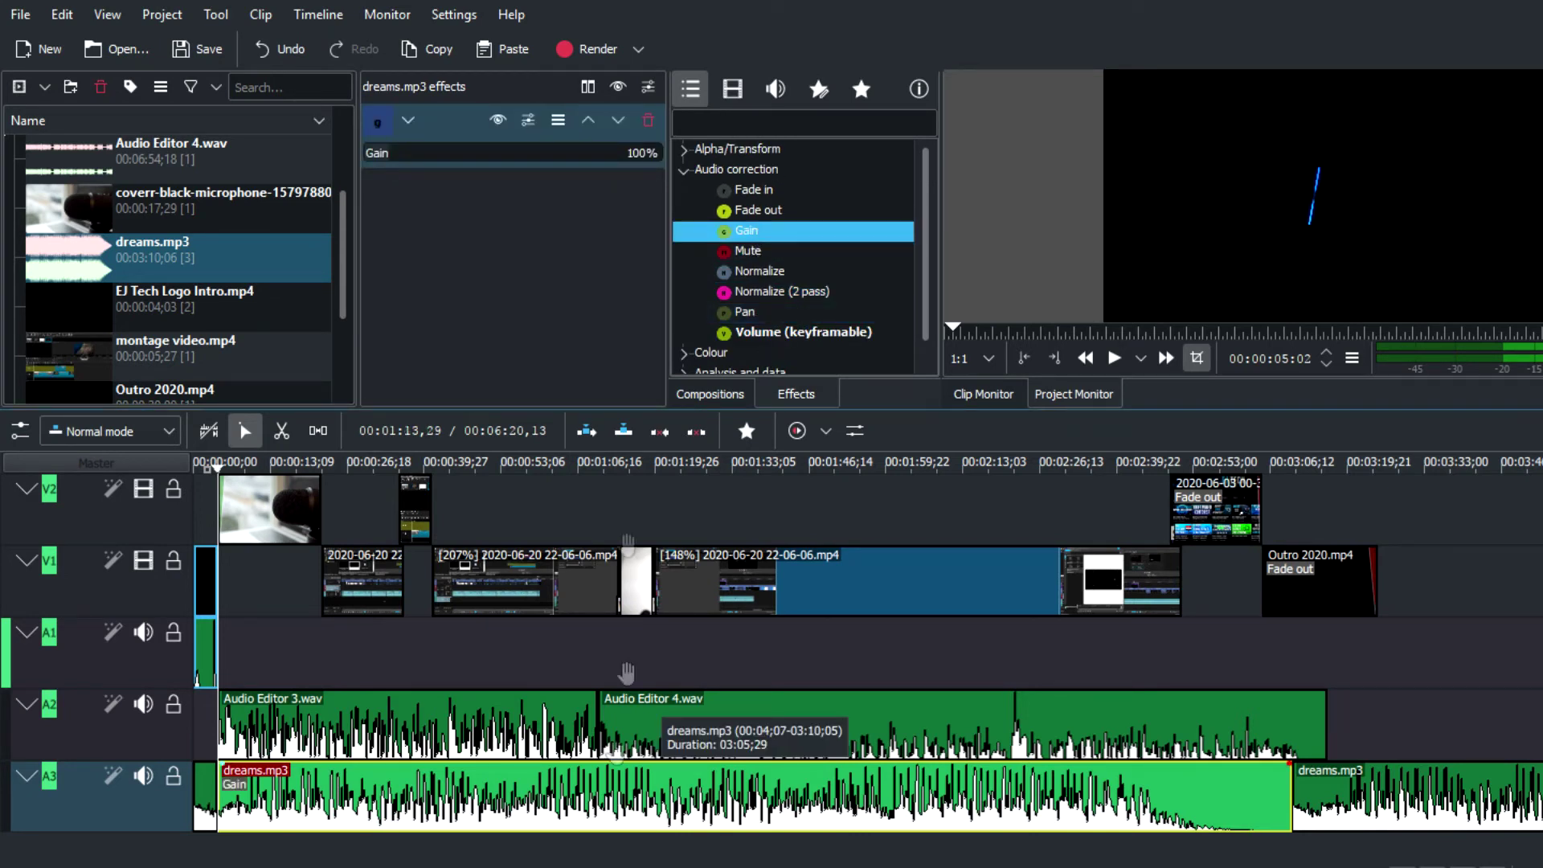
click(378, 156)
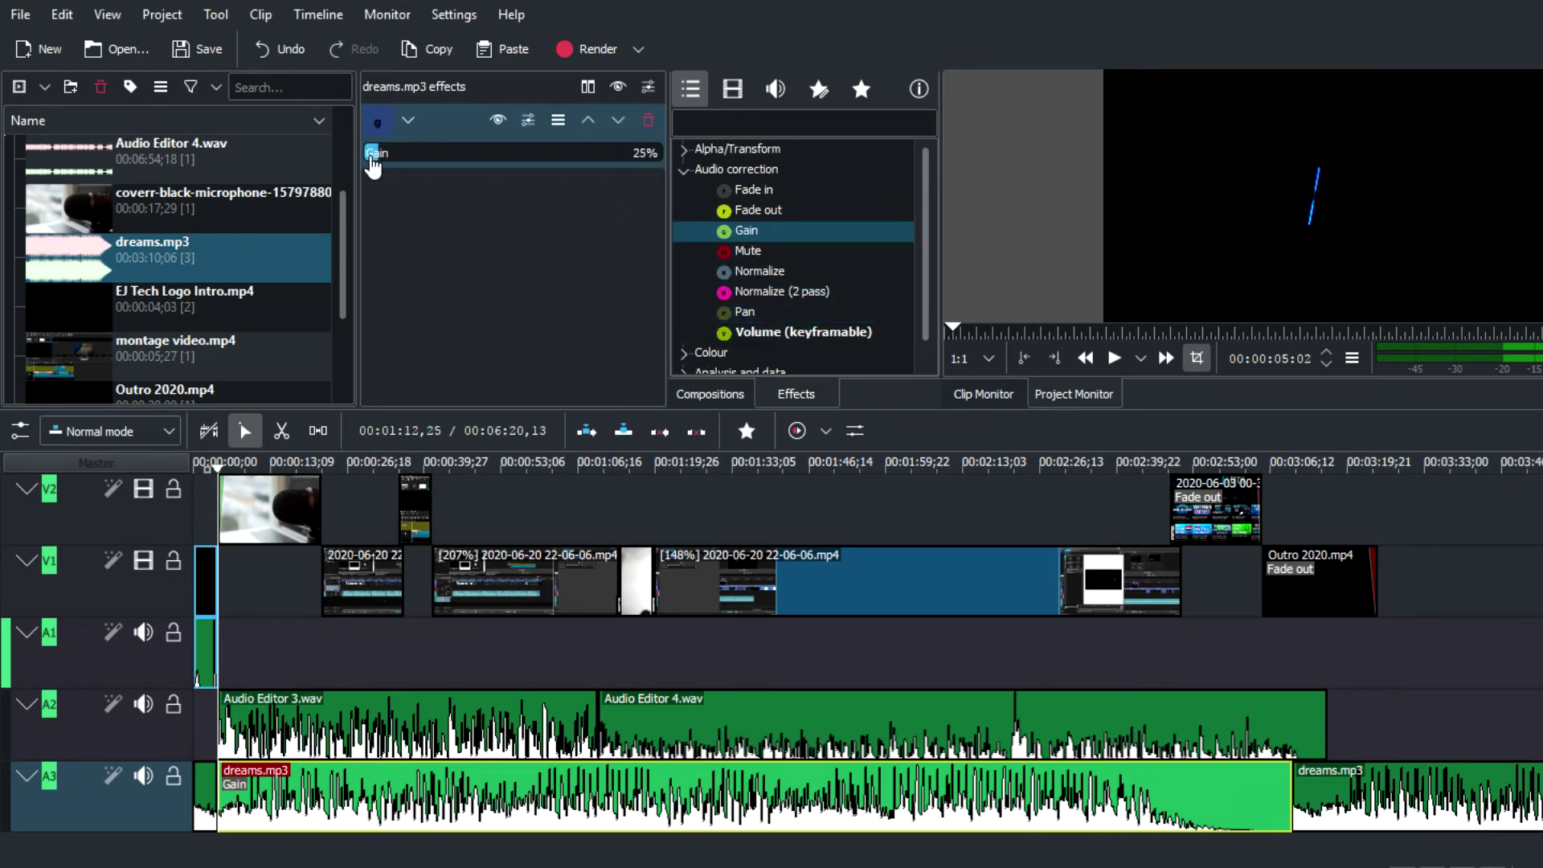
Step: Trim the end of the long dreams.mp3 piece and move the next copy, with a 00:00:07:14 fade-in, against it at about 02:57
drag(1277, 808, 1219, 808)
click(1300, 774)
drag(1288, 771, 1257, 793)
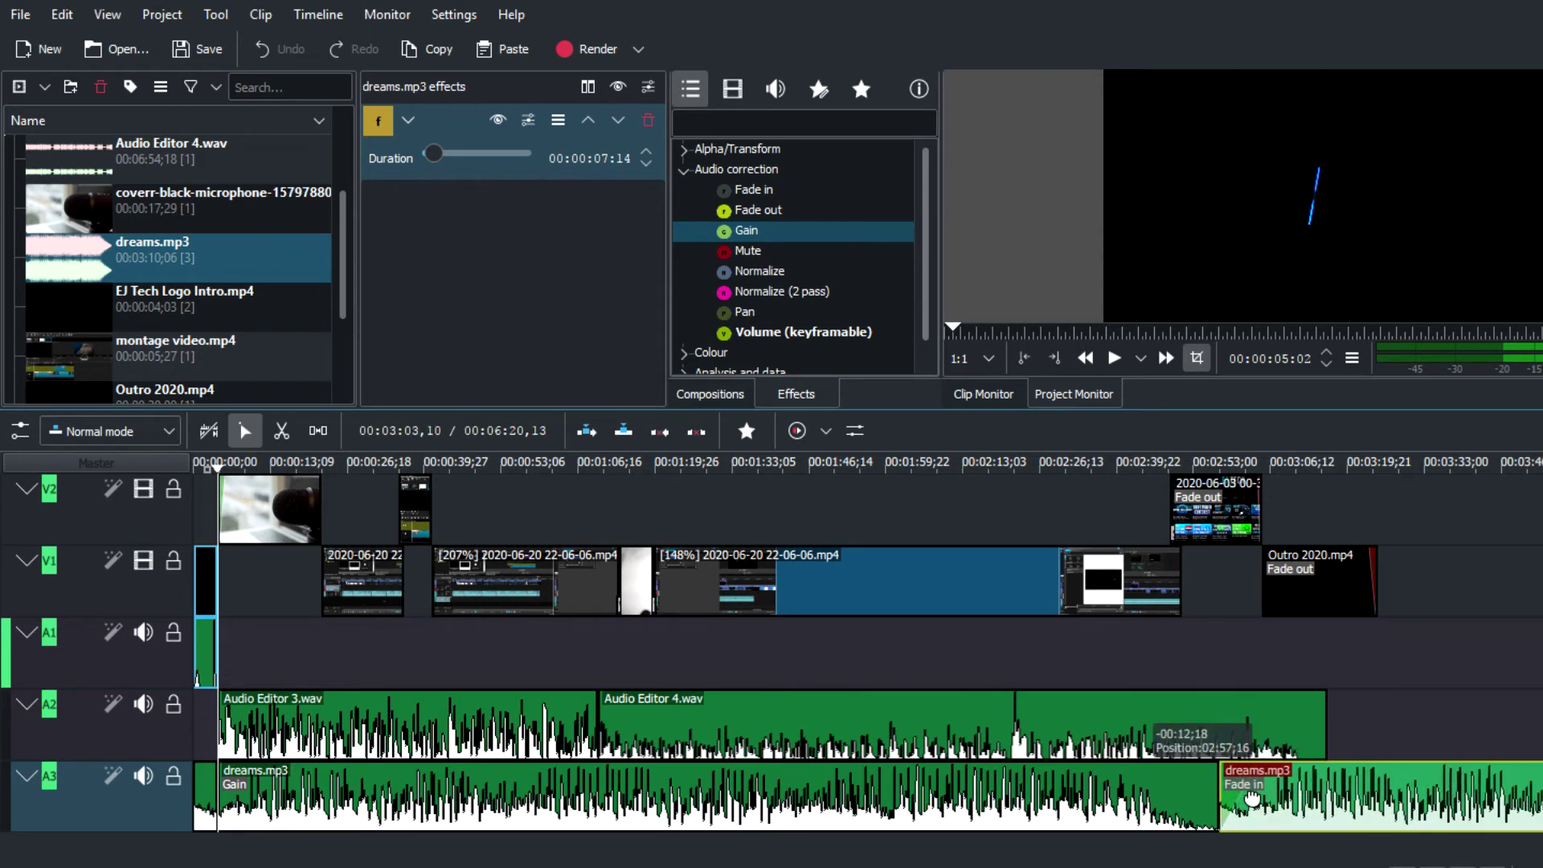
click(1267, 615)
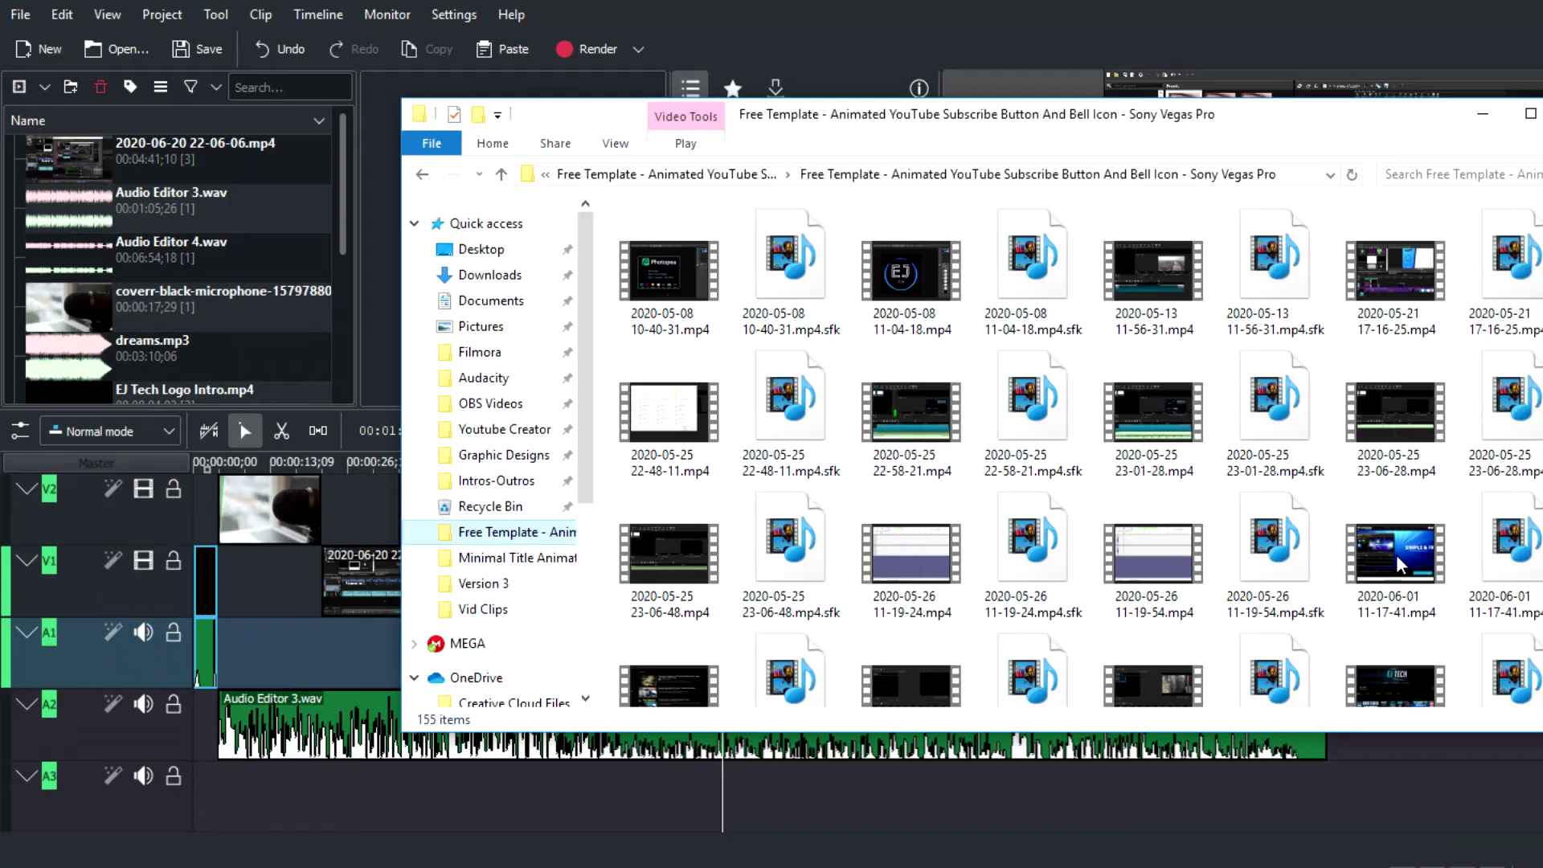
scroll(1402, 563, down, 1)
scroll(1401, 562, up, 3)
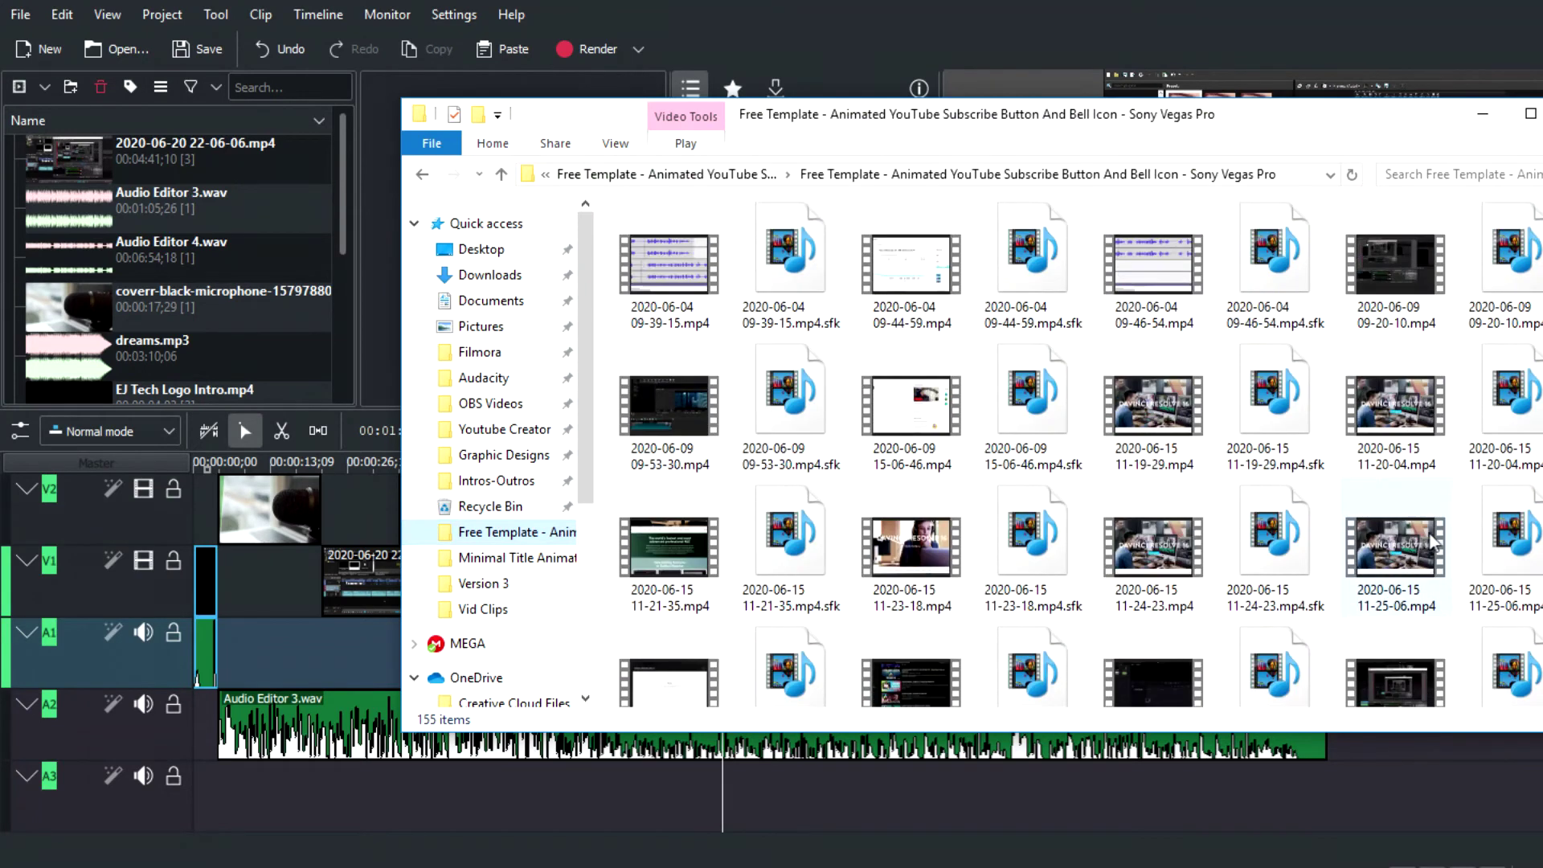
drag(1405, 474, 298, 336)
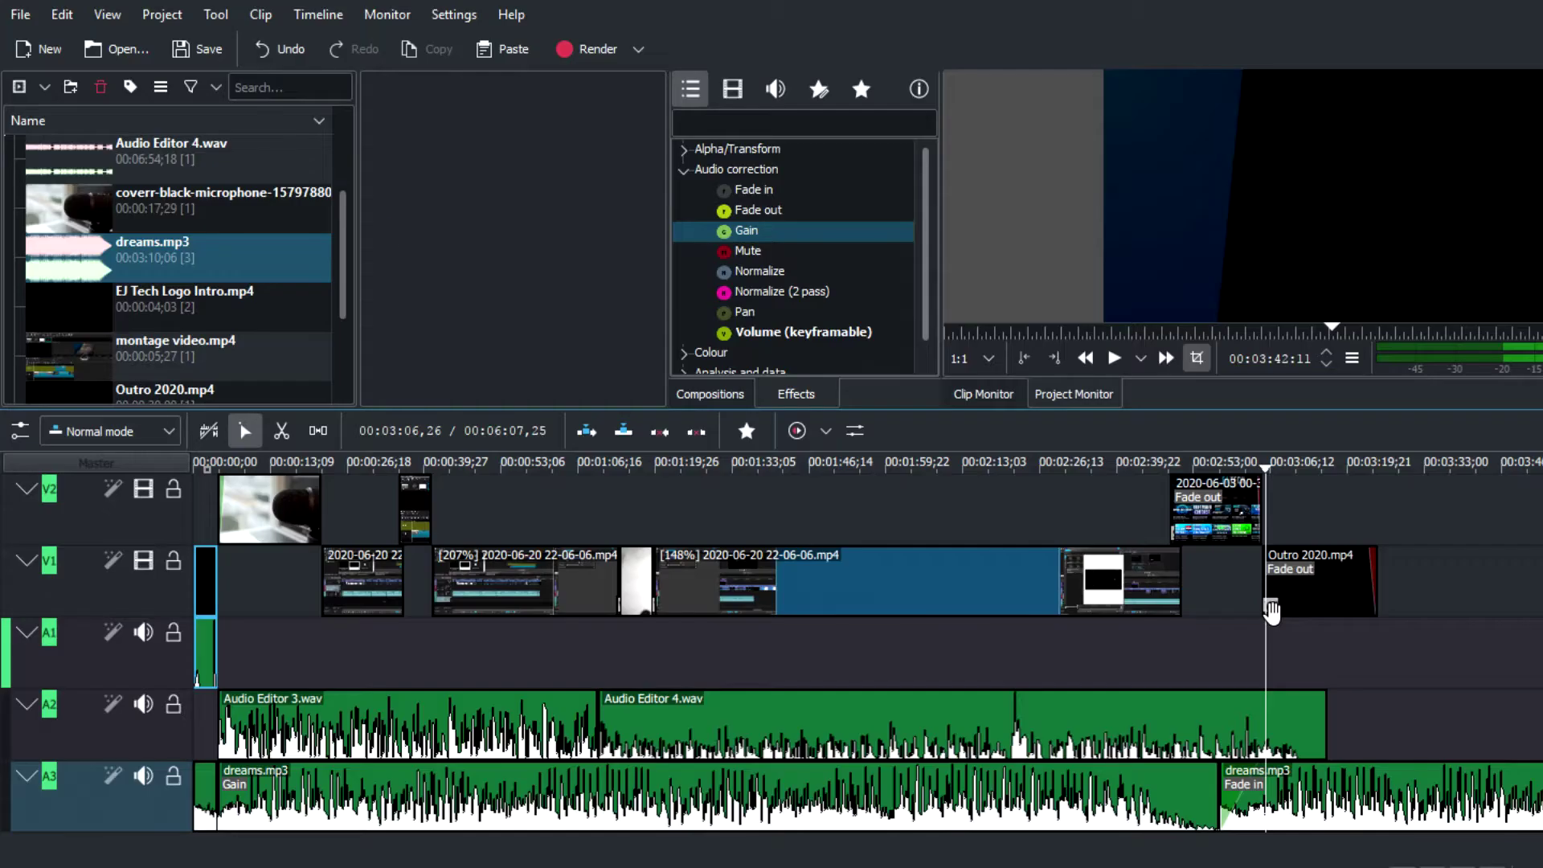
Step: Shorten Audio Editor 4.wav on A2 to end where the outro starts, and cut the second dreams.mp3 copy on A3 at that point
click(1270, 615)
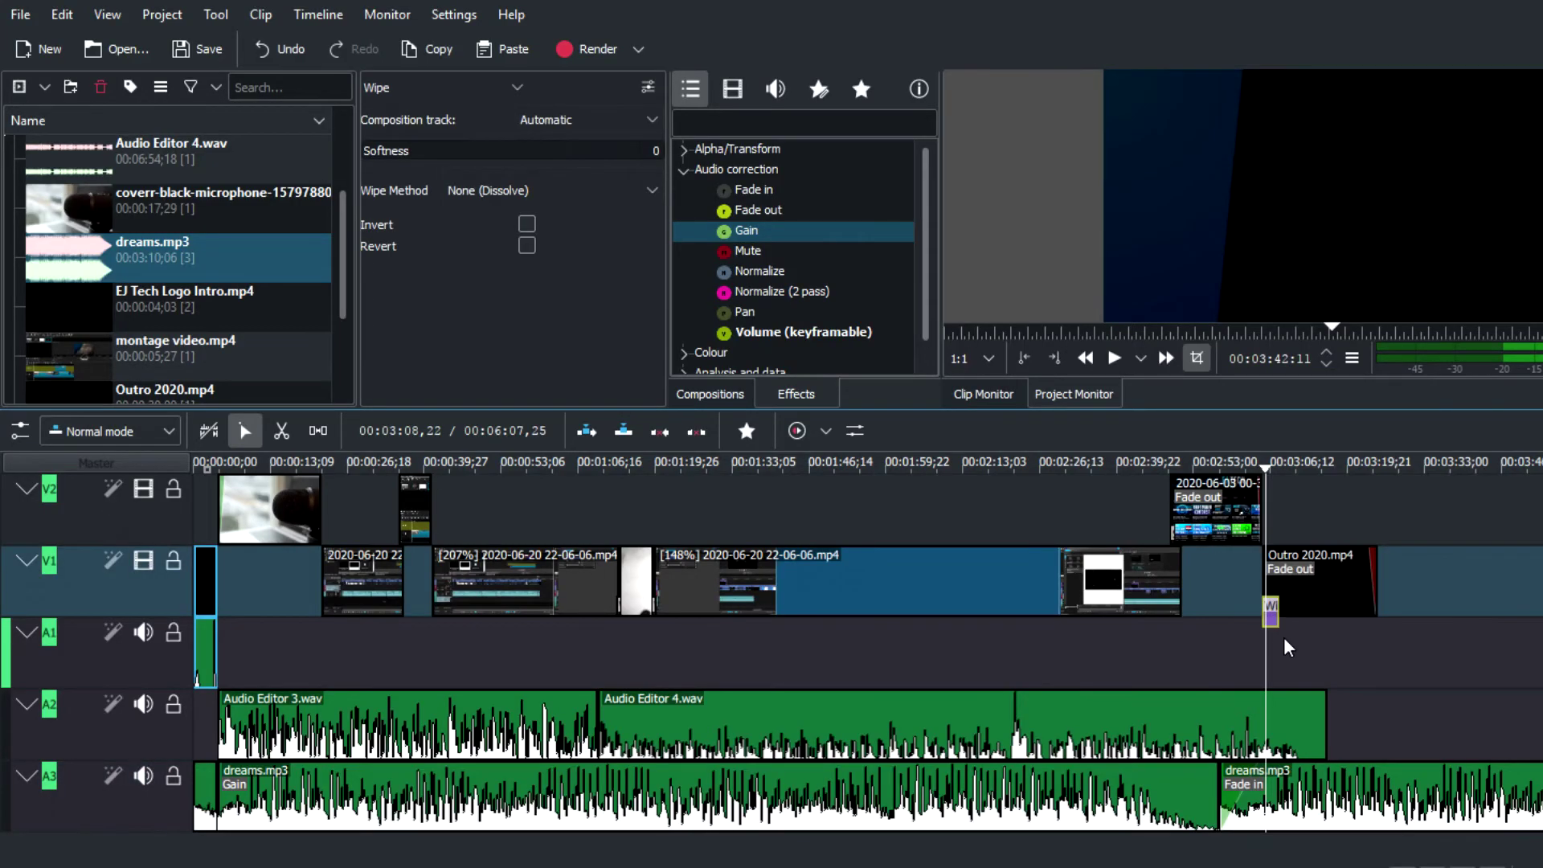
key(Delete)
scroll(947, 683, up, 2)
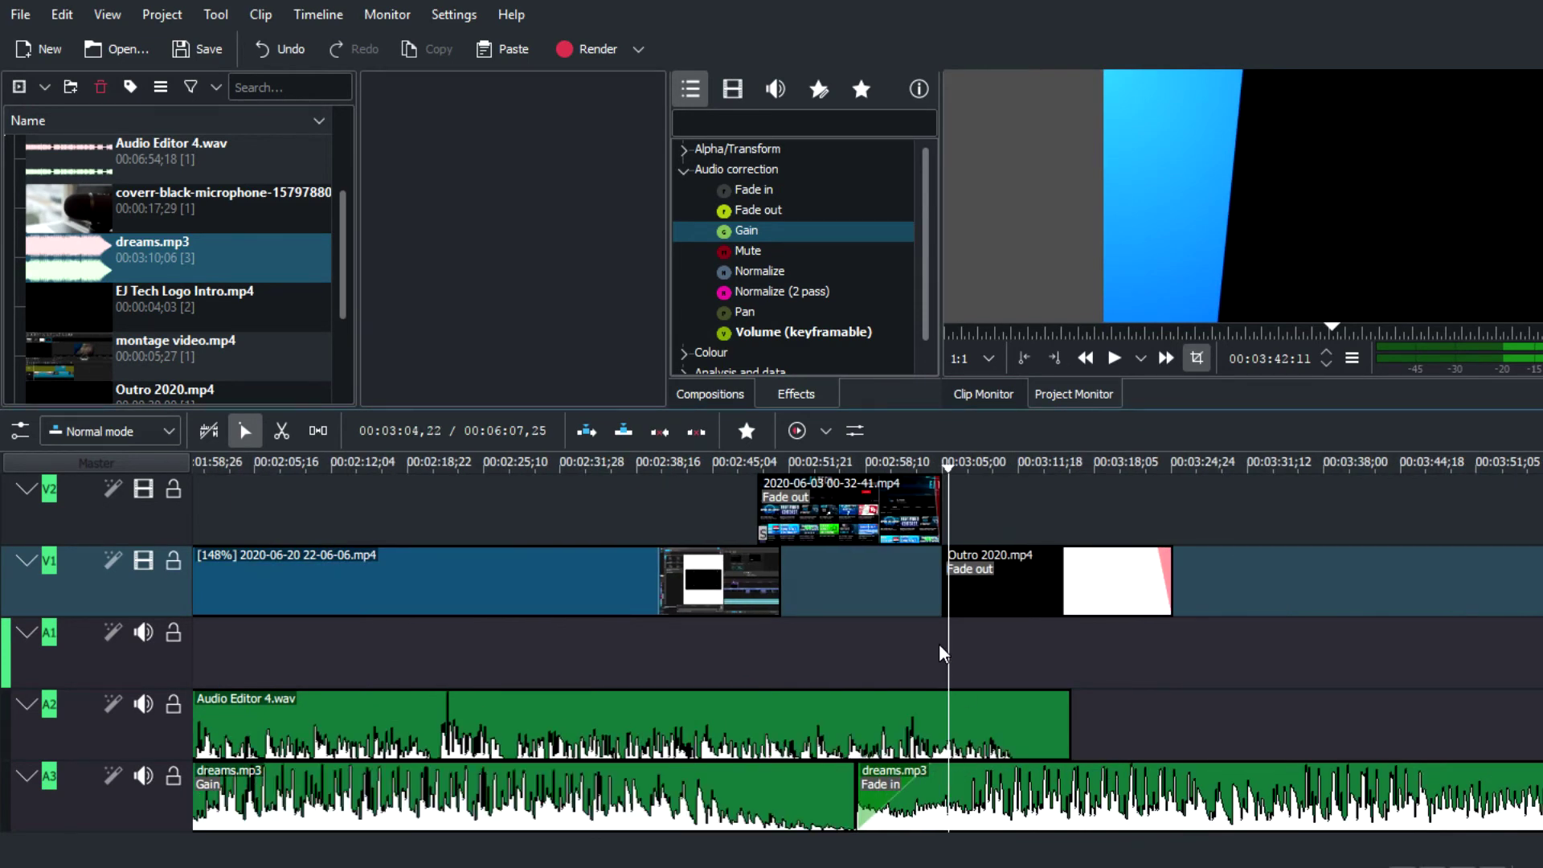
right_click(943, 653)
key(Escape)
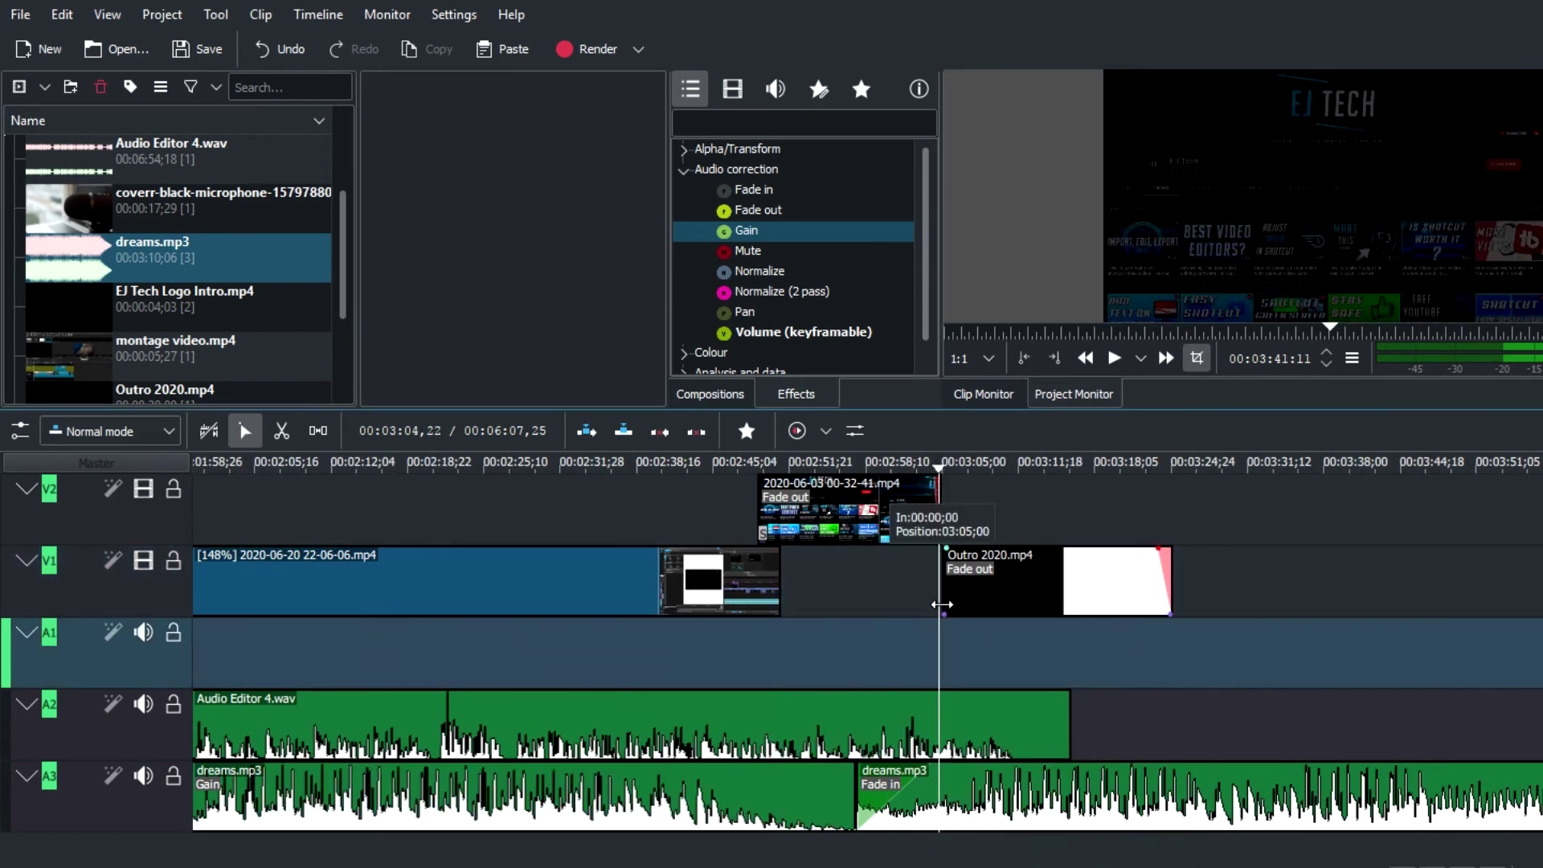
drag(1069, 731, 937, 725)
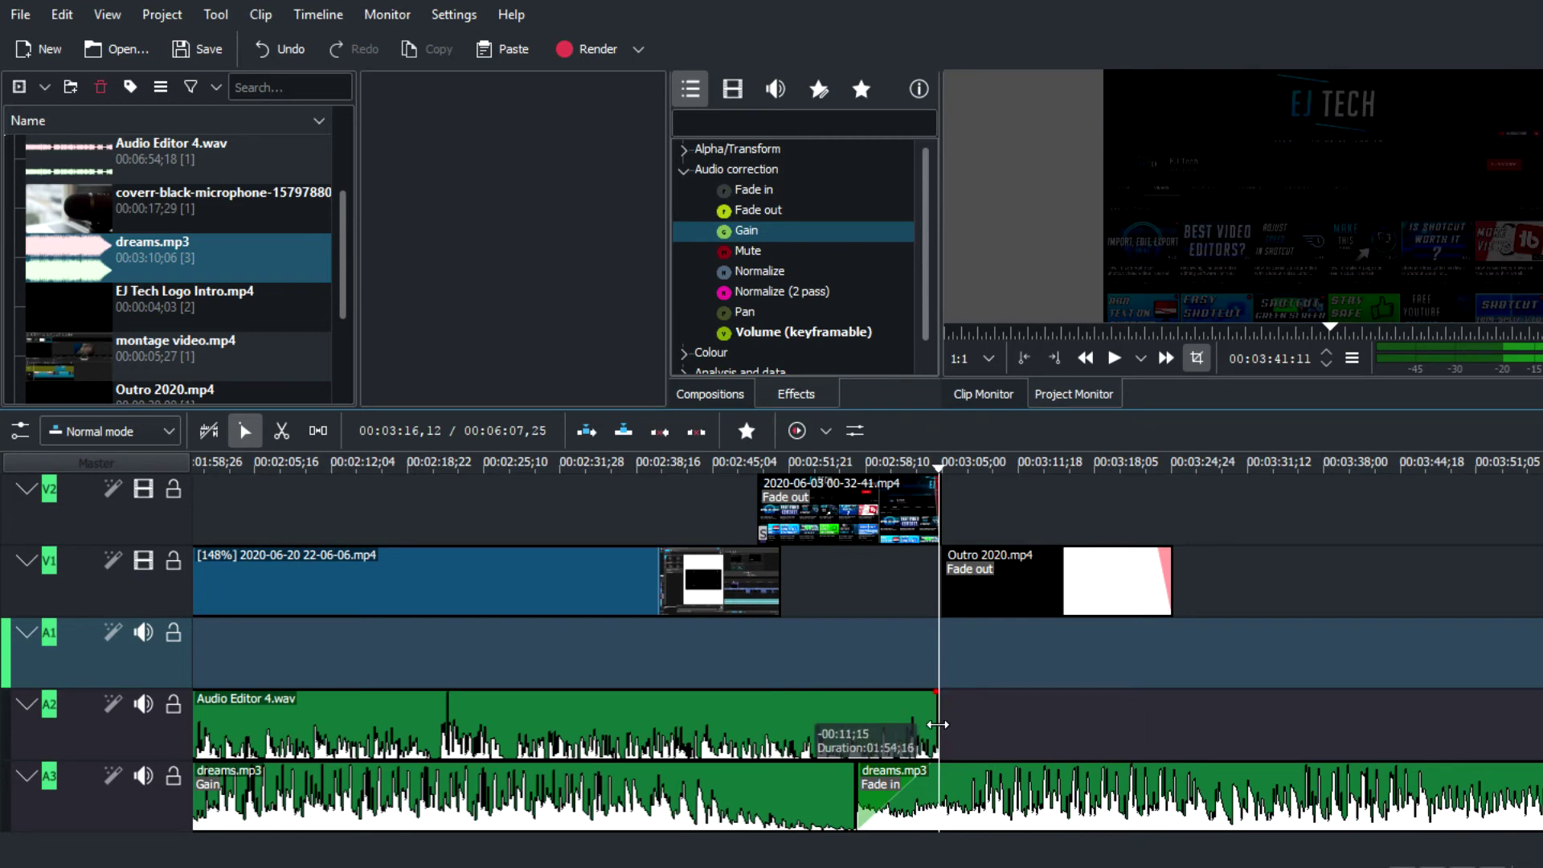
right_click(935, 812)
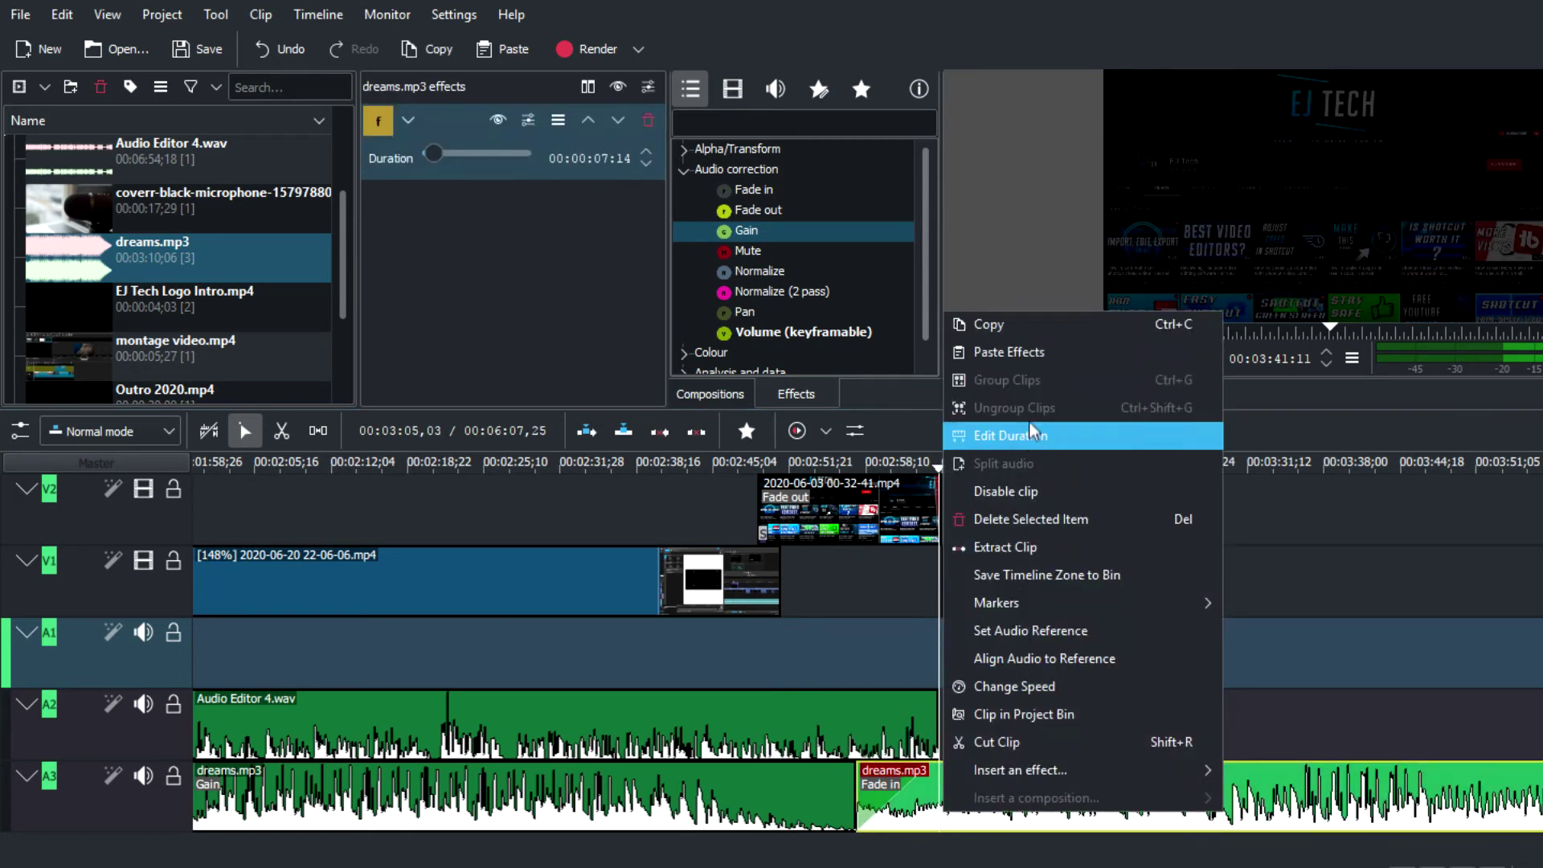
click(1005, 742)
Step: Apply the Gain effect to the dreams.mp3 pieces before and under the outro, setting the fade-in piece's gain to 25%
click(888, 812)
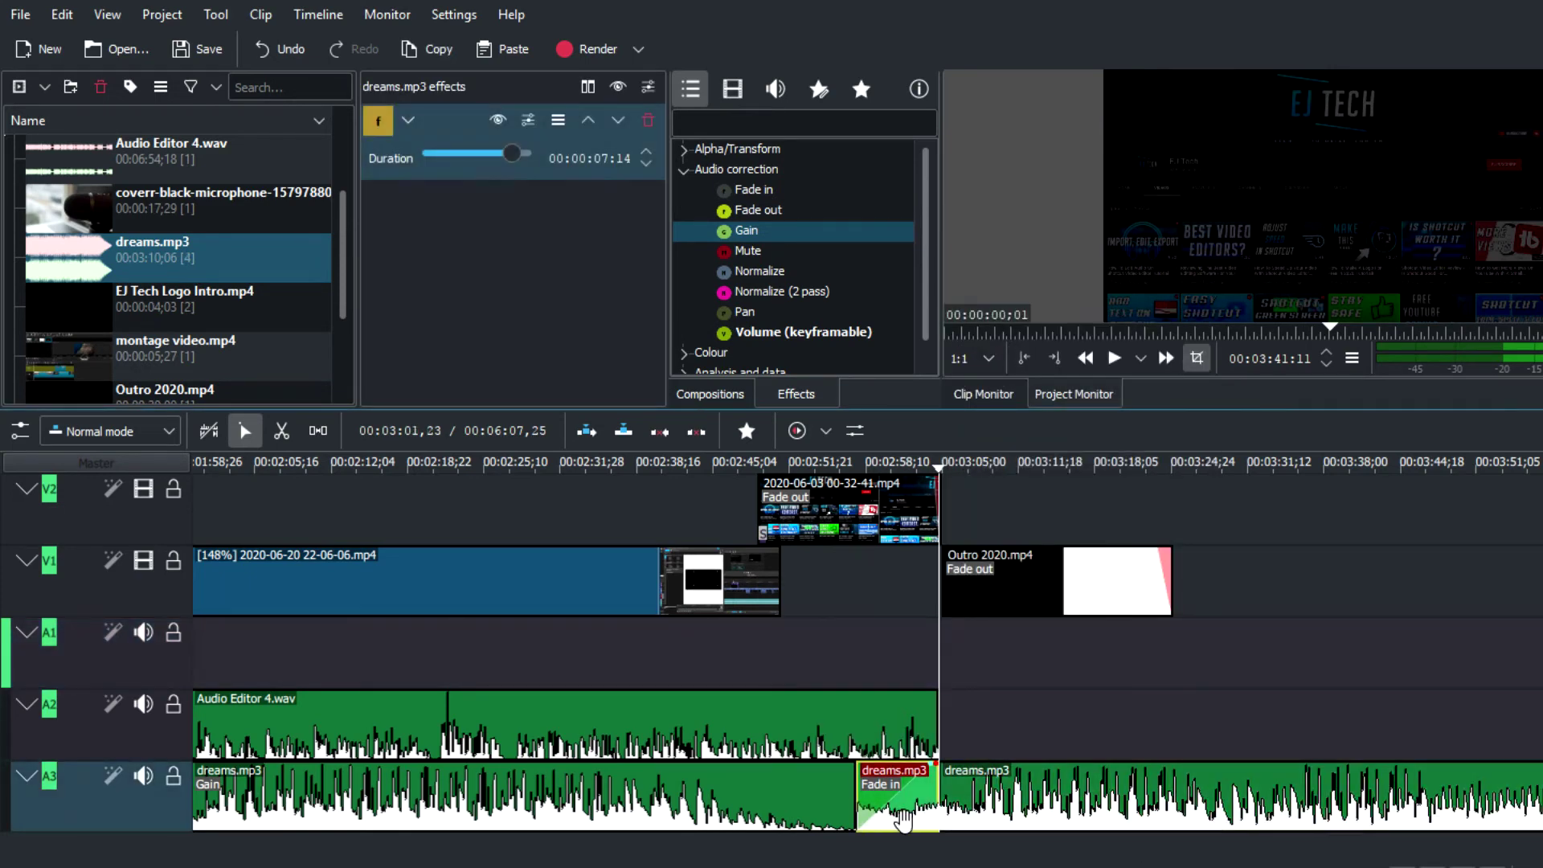
drag(747, 231, 902, 818)
click(739, 230)
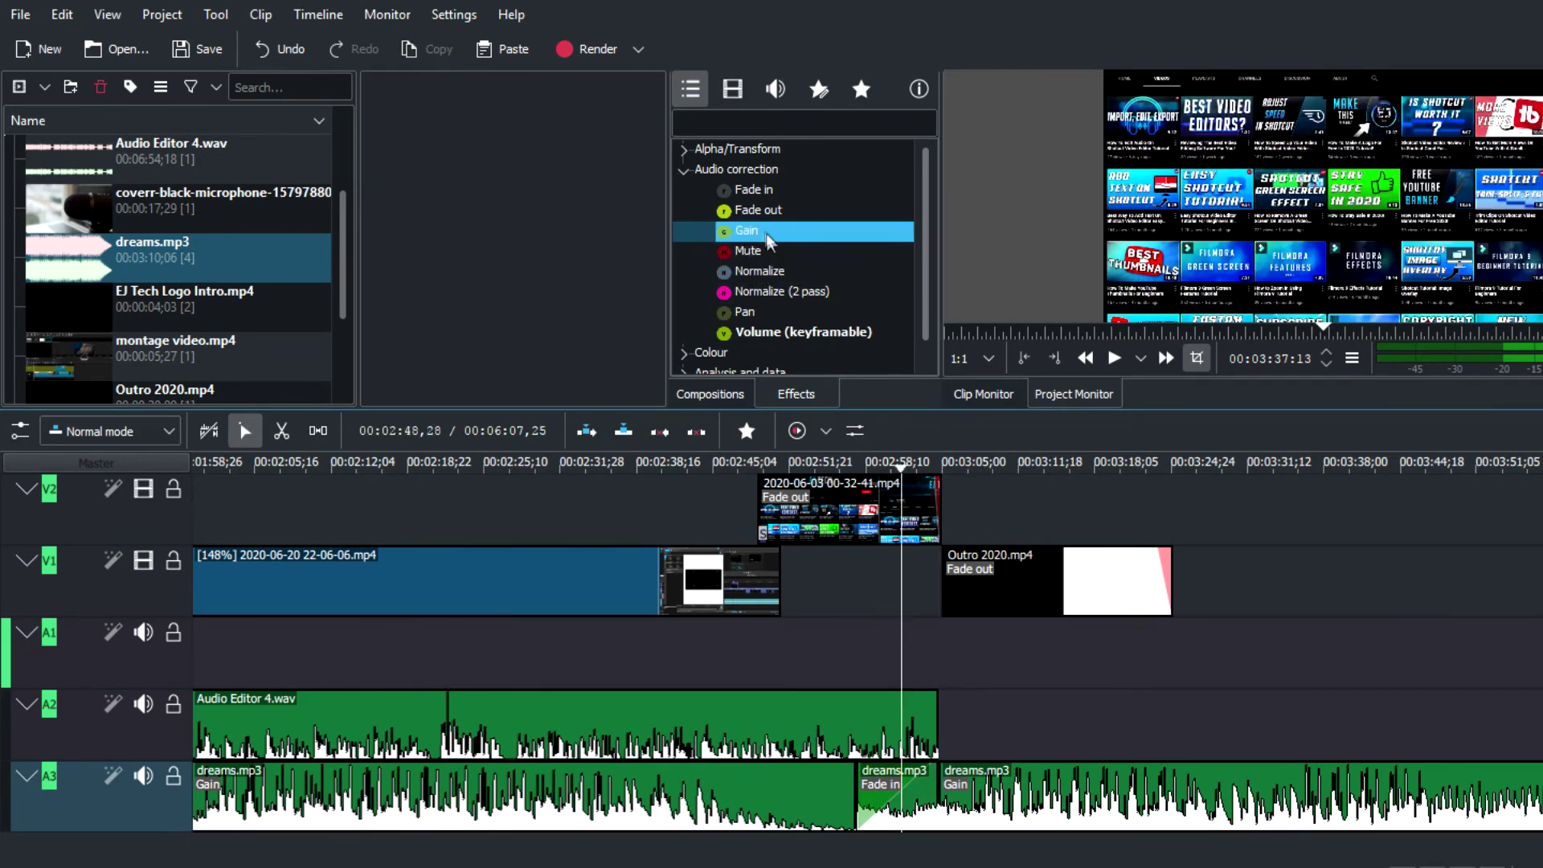
click(909, 806)
drag(376, 304, 369, 298)
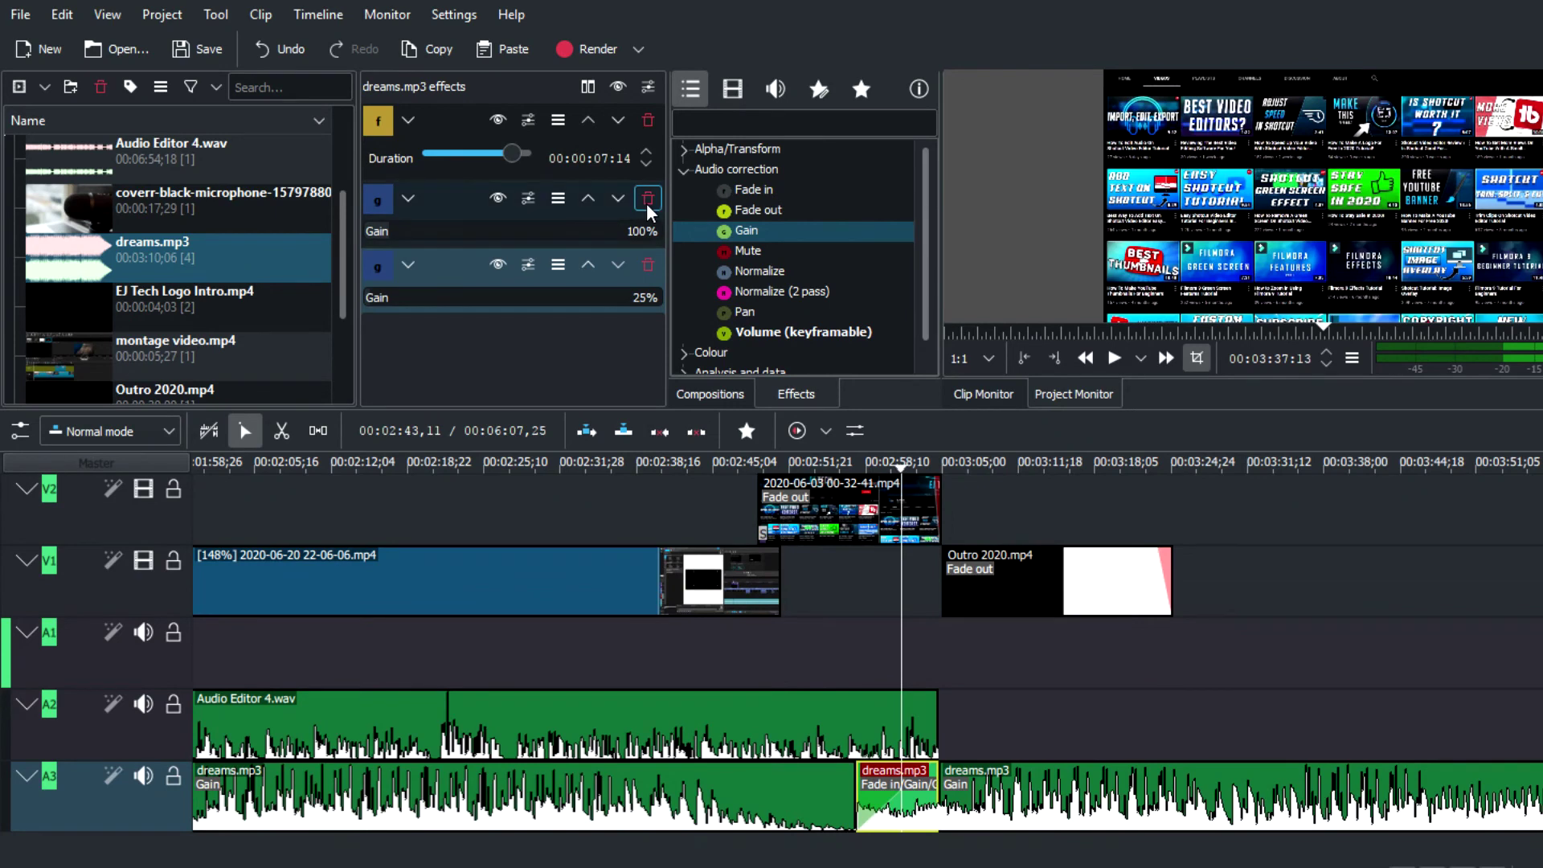
Step: Remove the 100% Gain effect from the fade-in dreams.mp3 piece, and cut off the dreams.mp3 piece under the outro at the outro's end
click(648, 197)
click(1080, 796)
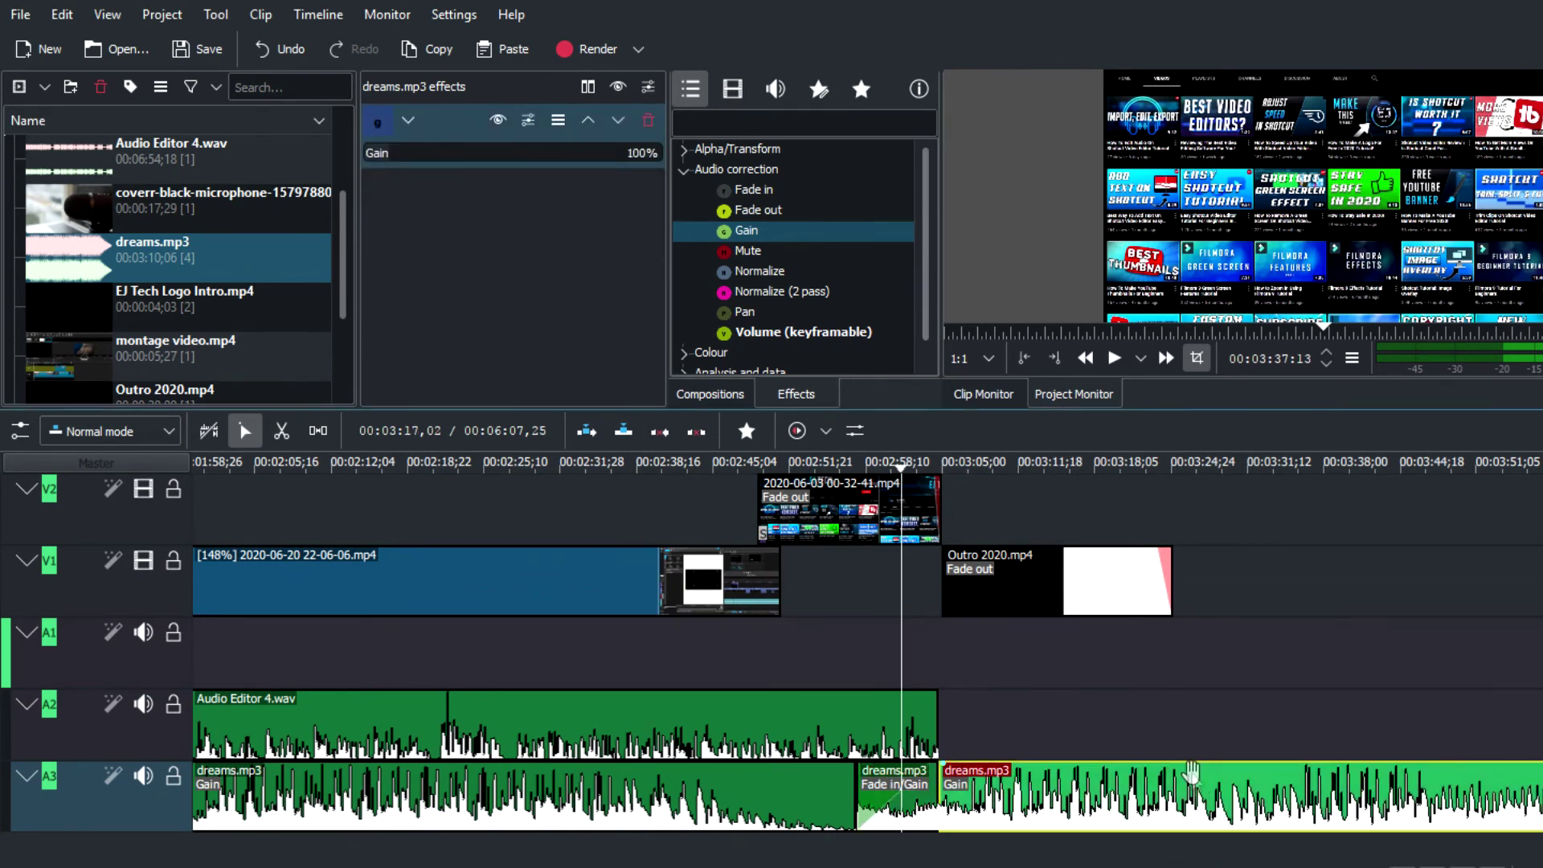
drag(1183, 750, 1170, 747)
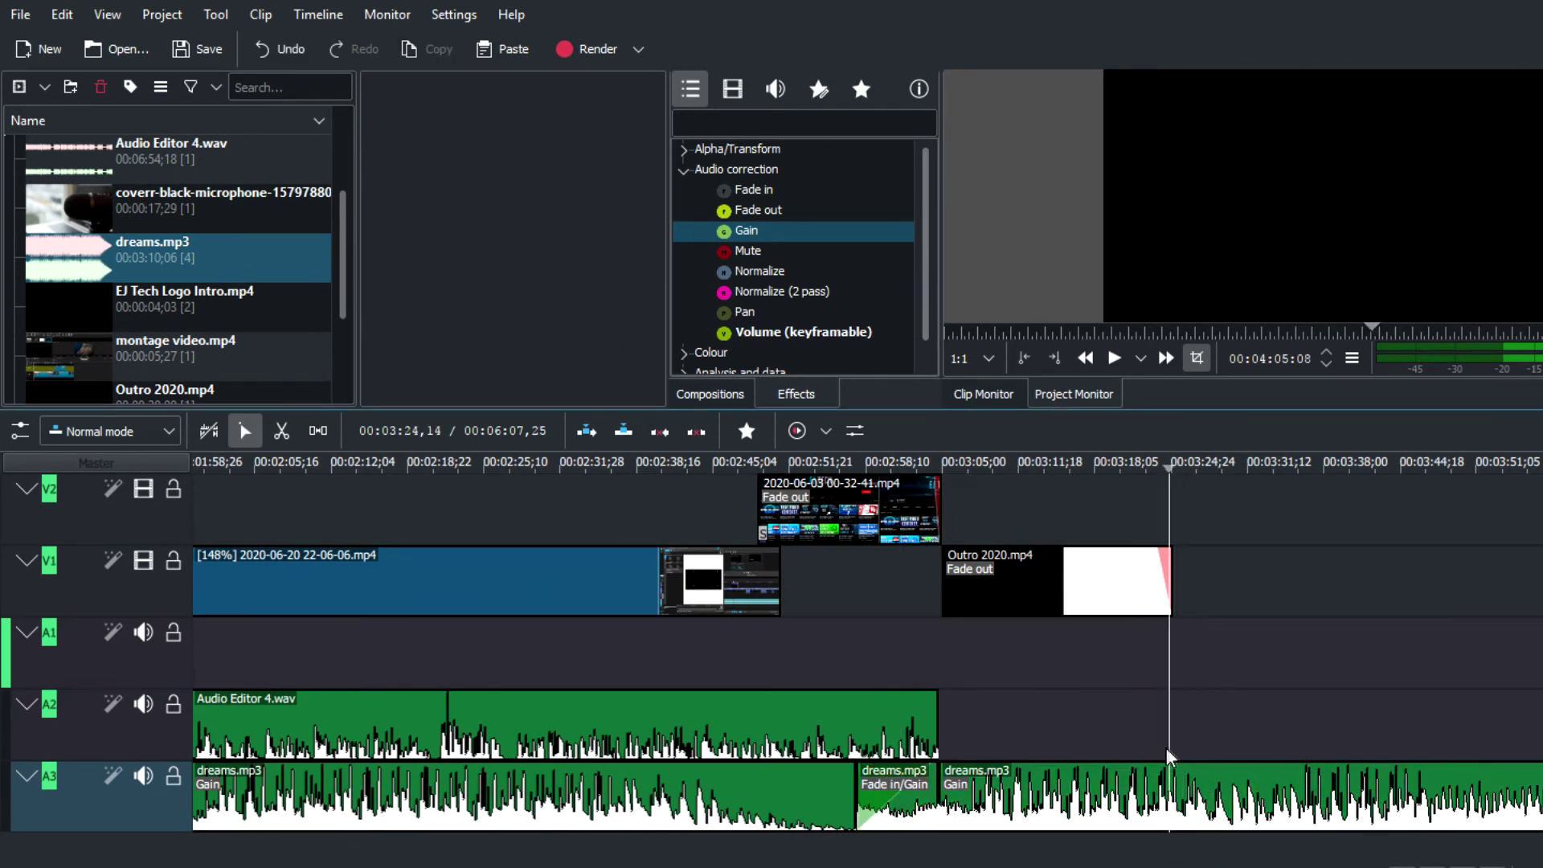
right_click(1171, 794)
click(1230, 720)
click(1246, 800)
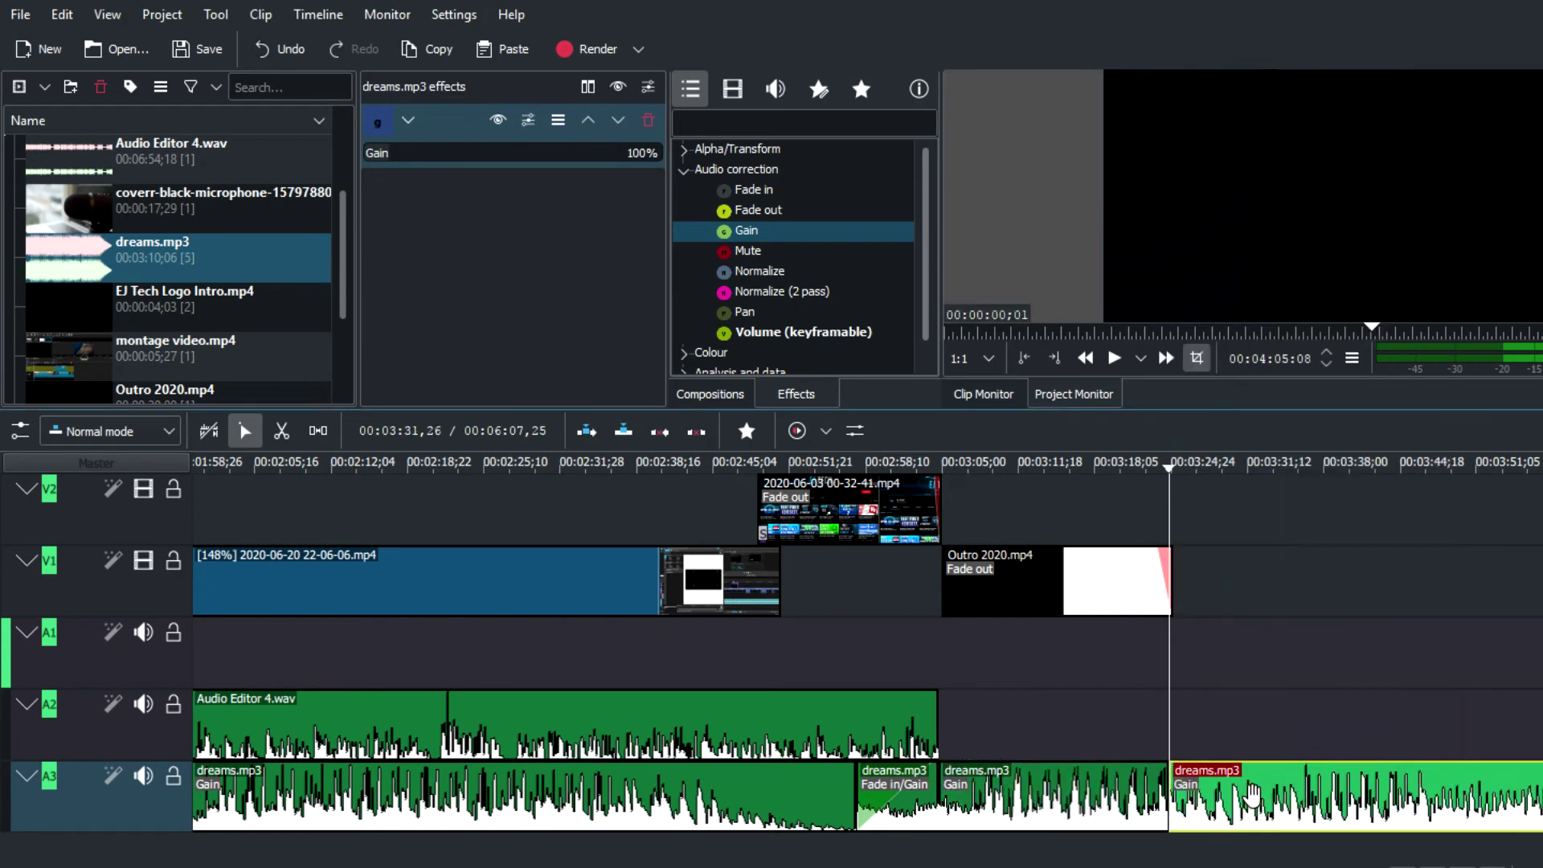
key(Delete)
Step: Give the dreams.mp3 piece under the outro a 00:00:01:14 fade-out and a 00:00:00:19 fade-in
mouse_move(1163, 790)
mouse_down()
mouse_move(1185, 794)
mouse_move(1158, 770)
mouse_up()
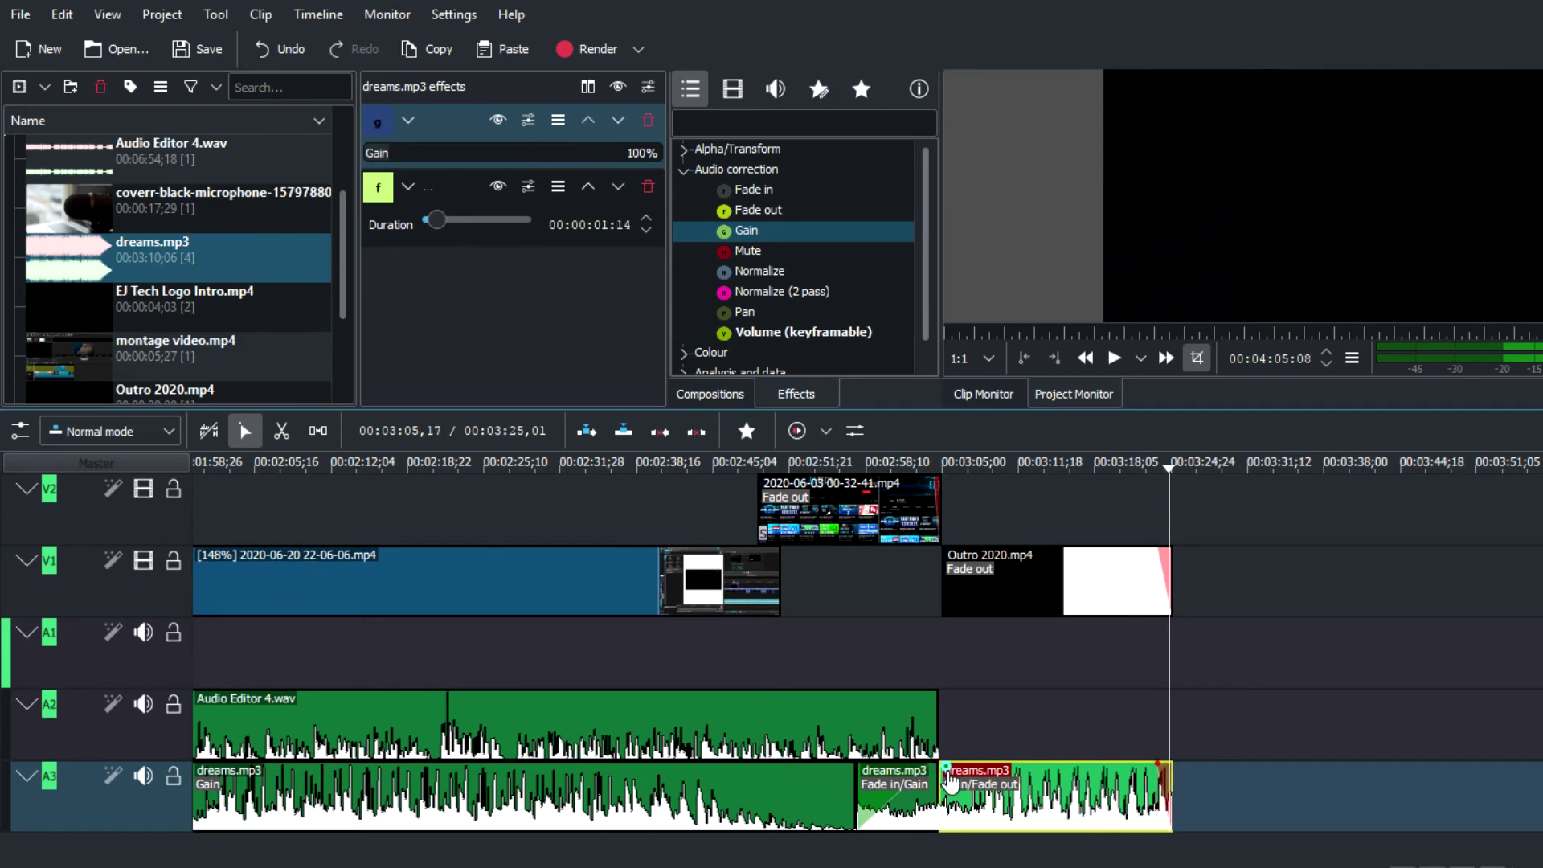
drag(951, 780, 955, 781)
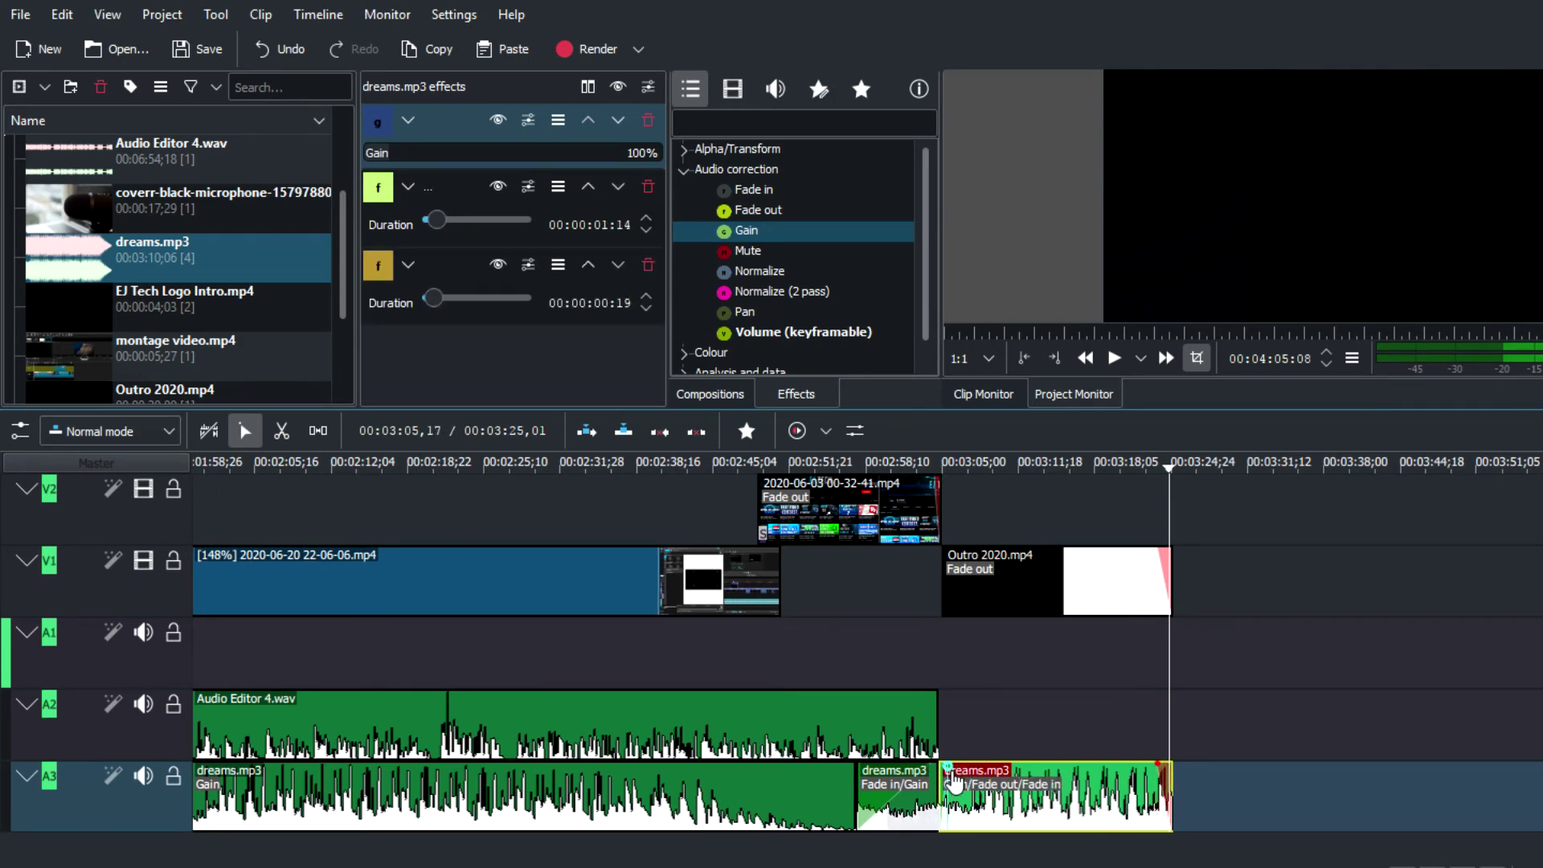
Step: Apply the Gain effect to the audio of EJ Tech Logo Intro.mp4 on A1
key(ctrl+minus)
key(ctrl+minus)
key(ctrl+minus)
key(ctrl+minus)
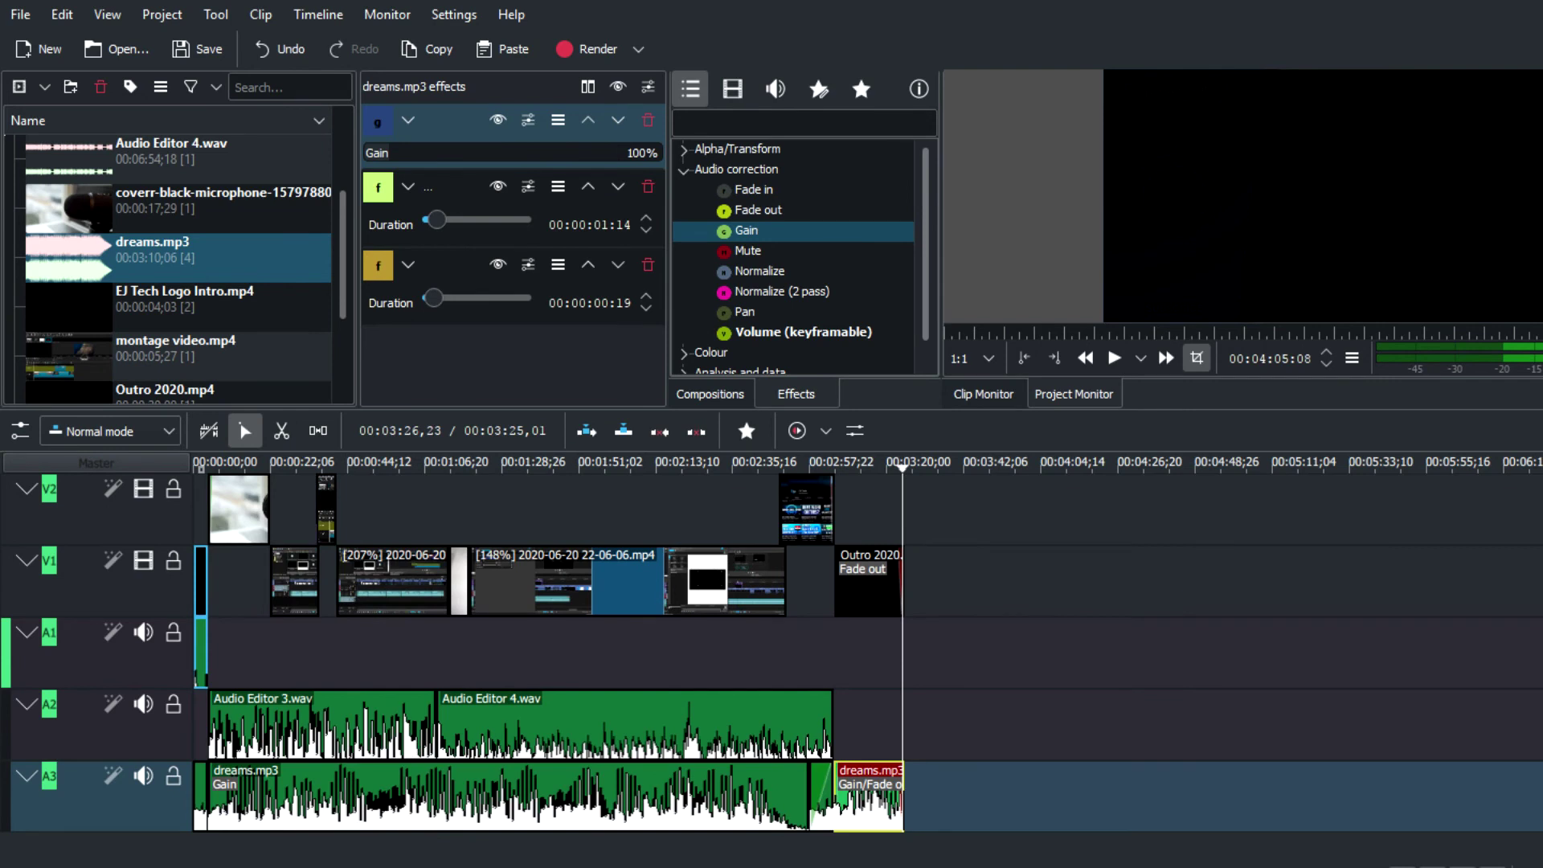
click(243, 523)
click(303, 611)
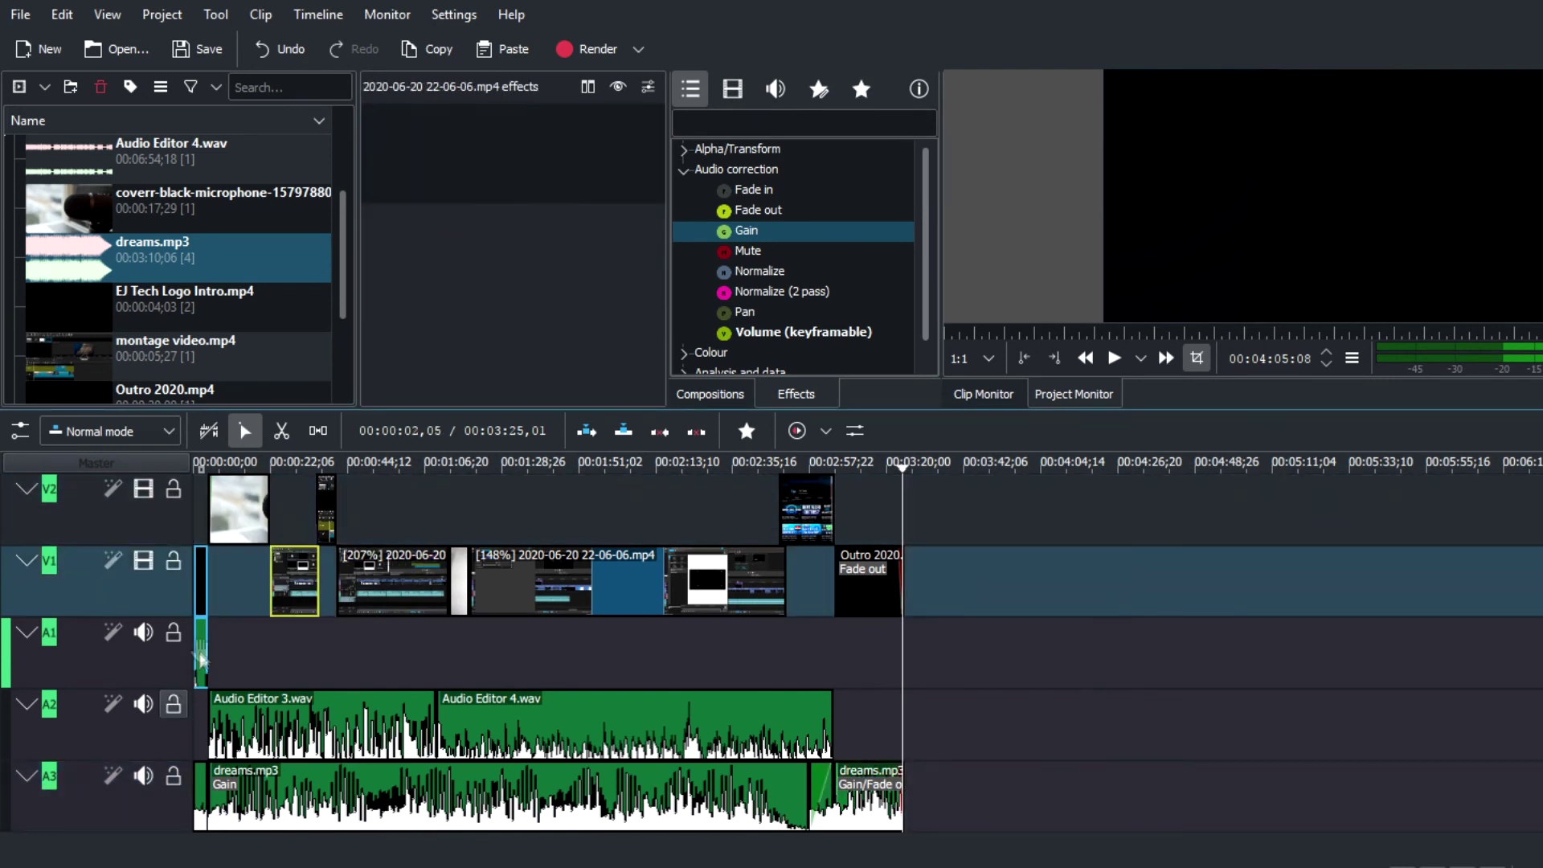
click(201, 648)
drag(747, 231, 381, 161)
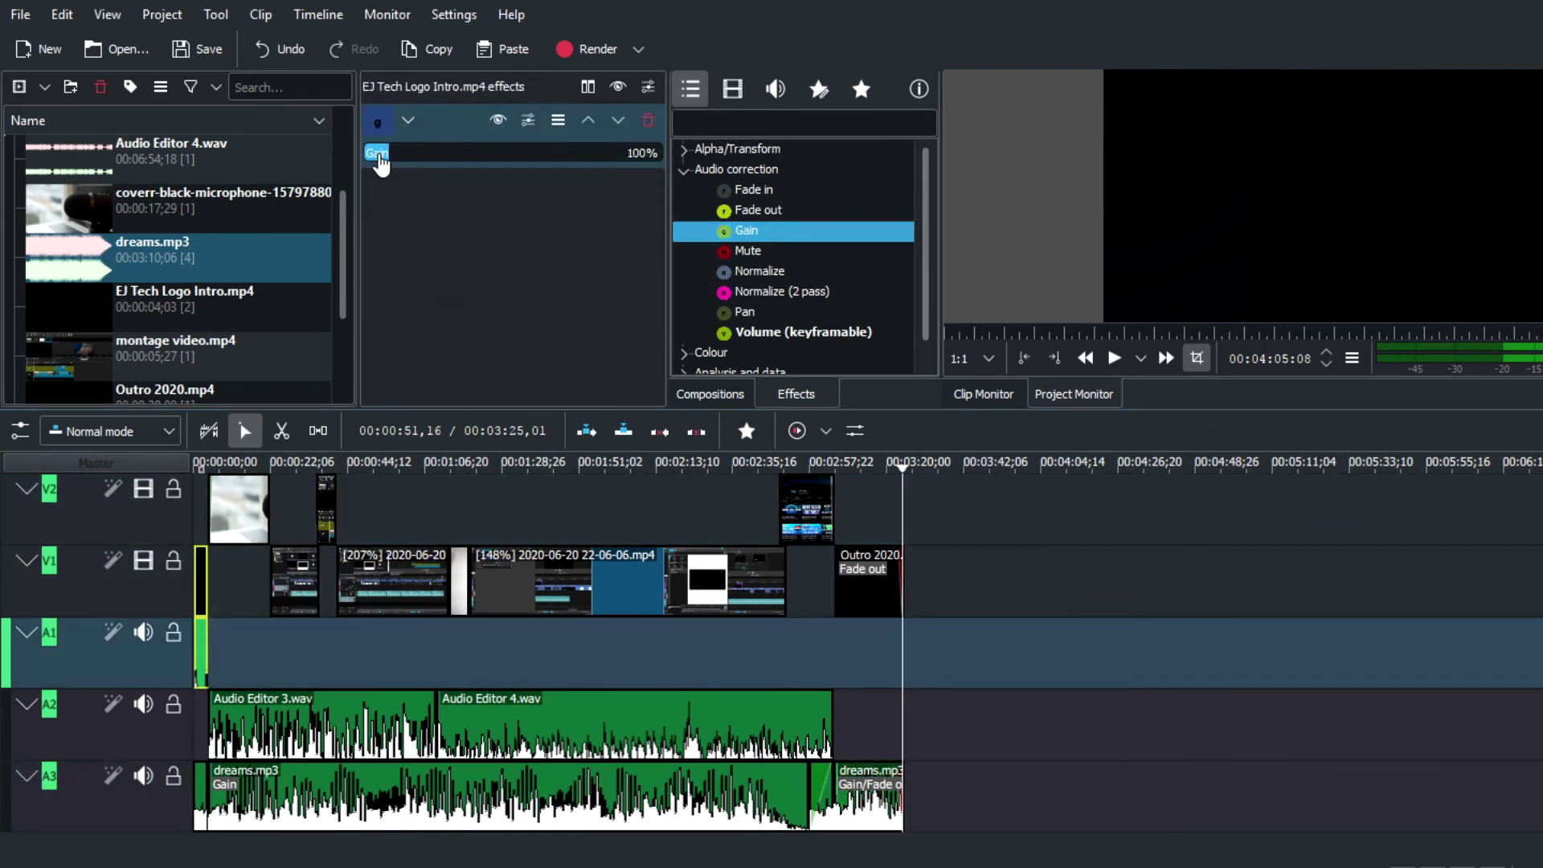
Step: Return the playhead to the project start and render the full project to untitled.mp4 in the MP4 (H264/AAC) format
click(480, 500)
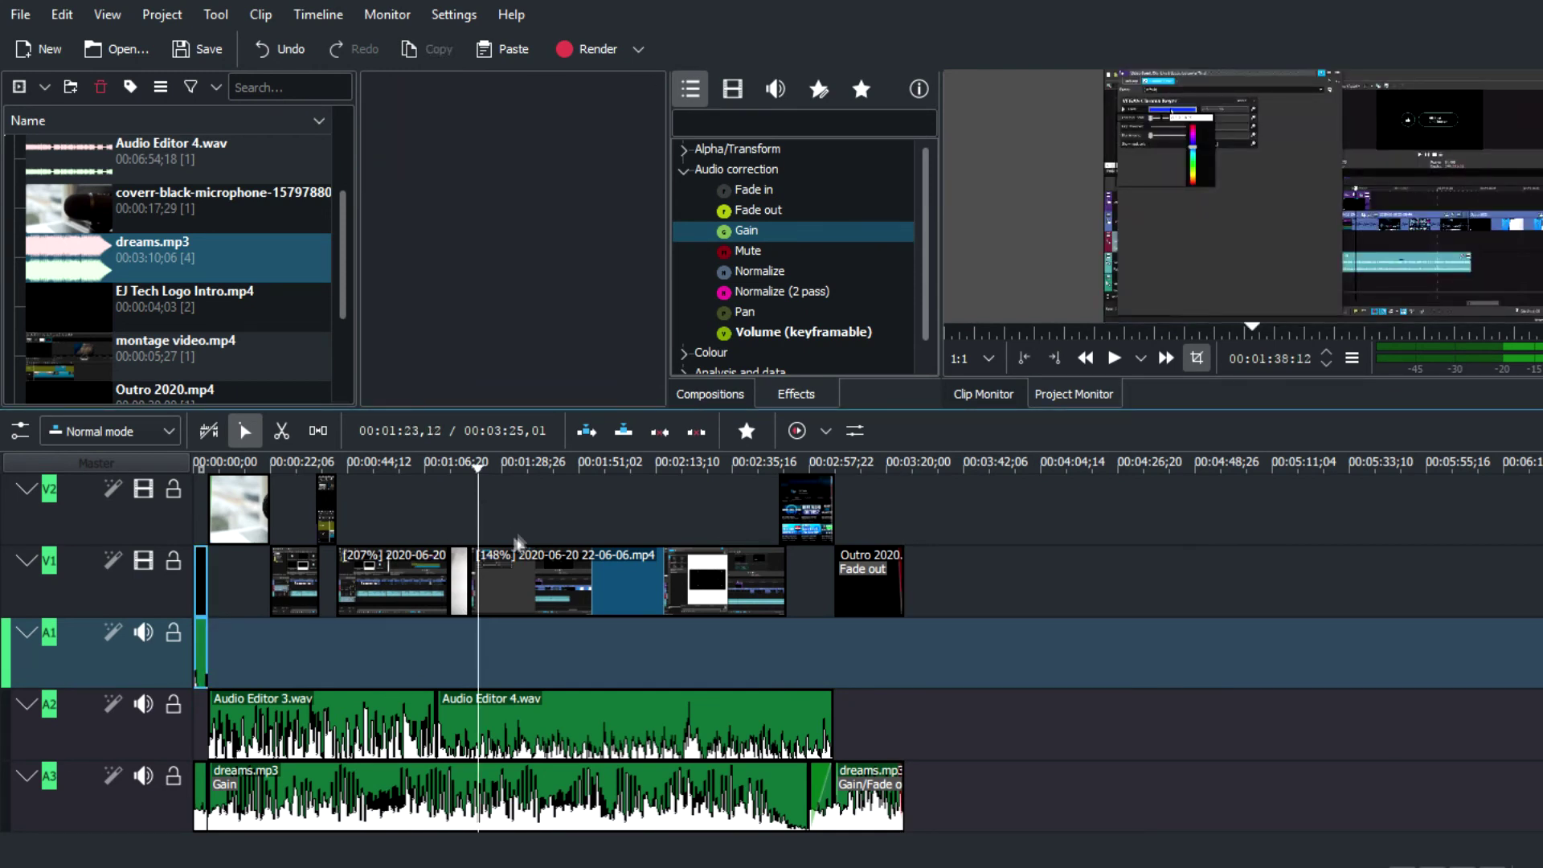
click(198, 485)
click(591, 49)
click(965, 420)
scroll(1024, 480, down, 2)
scroll(1024, 473, down, 5)
scroll(1021, 478, up, 1)
scroll(1005, 492, down, 3)
scroll(949, 494, up, 3)
scroll(804, 484, up, 10)
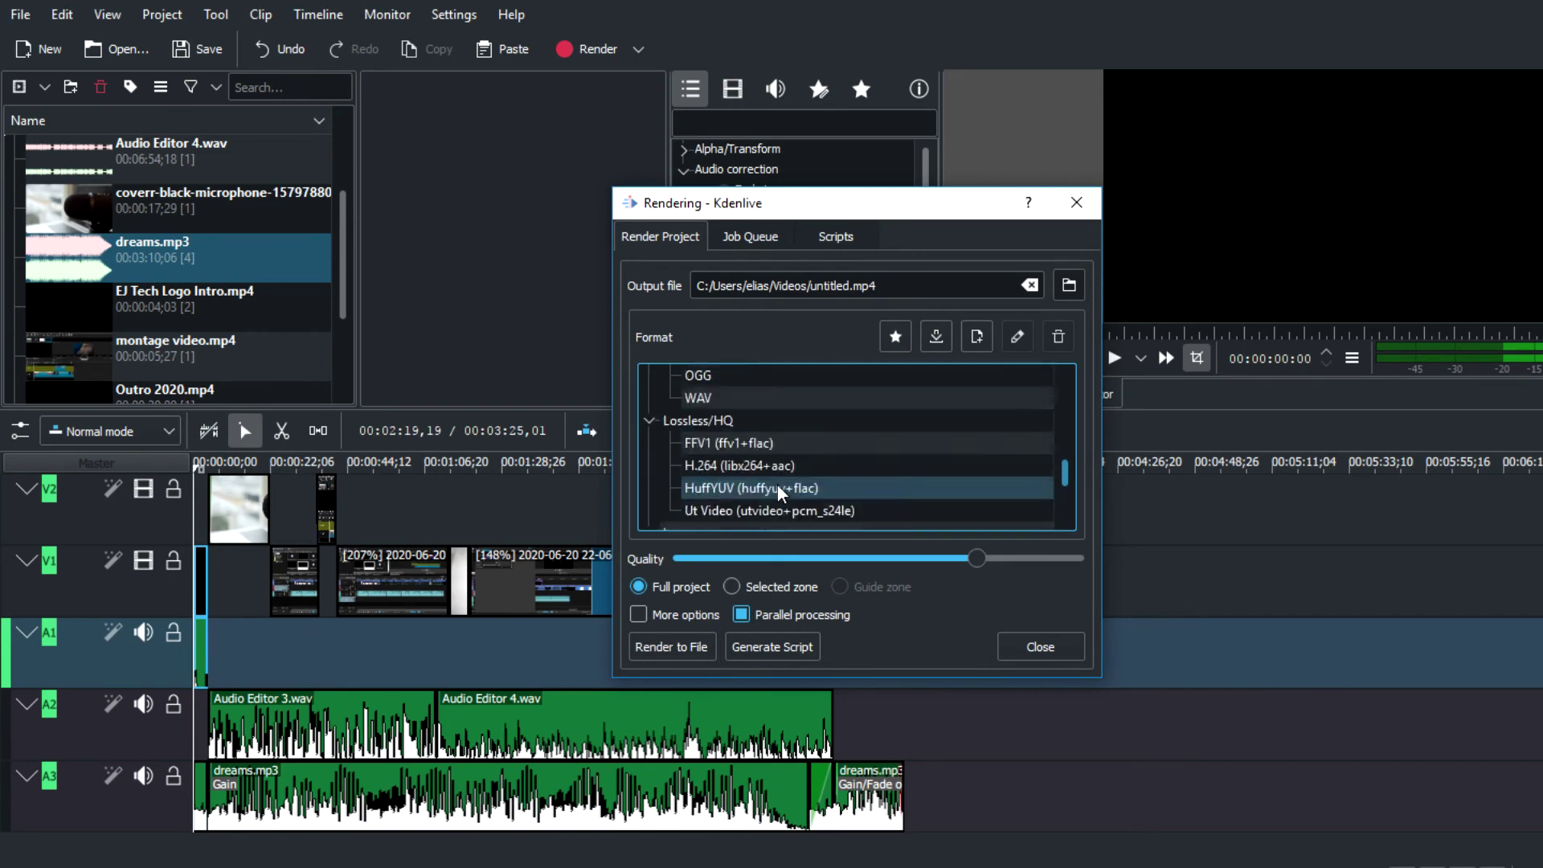
double_click(750, 416)
click(1025, 97)
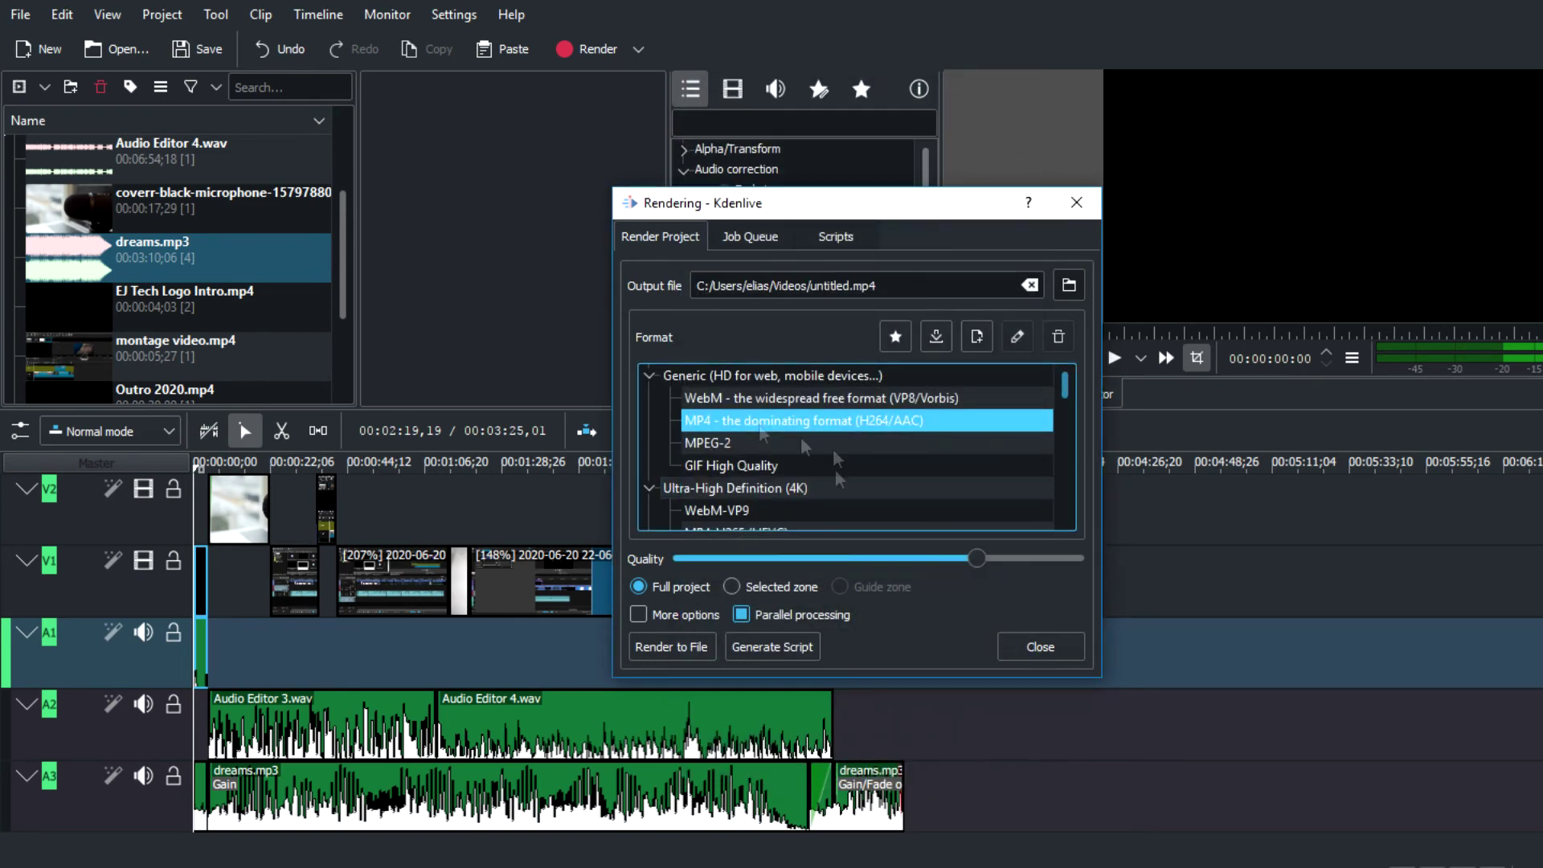
click(660, 646)
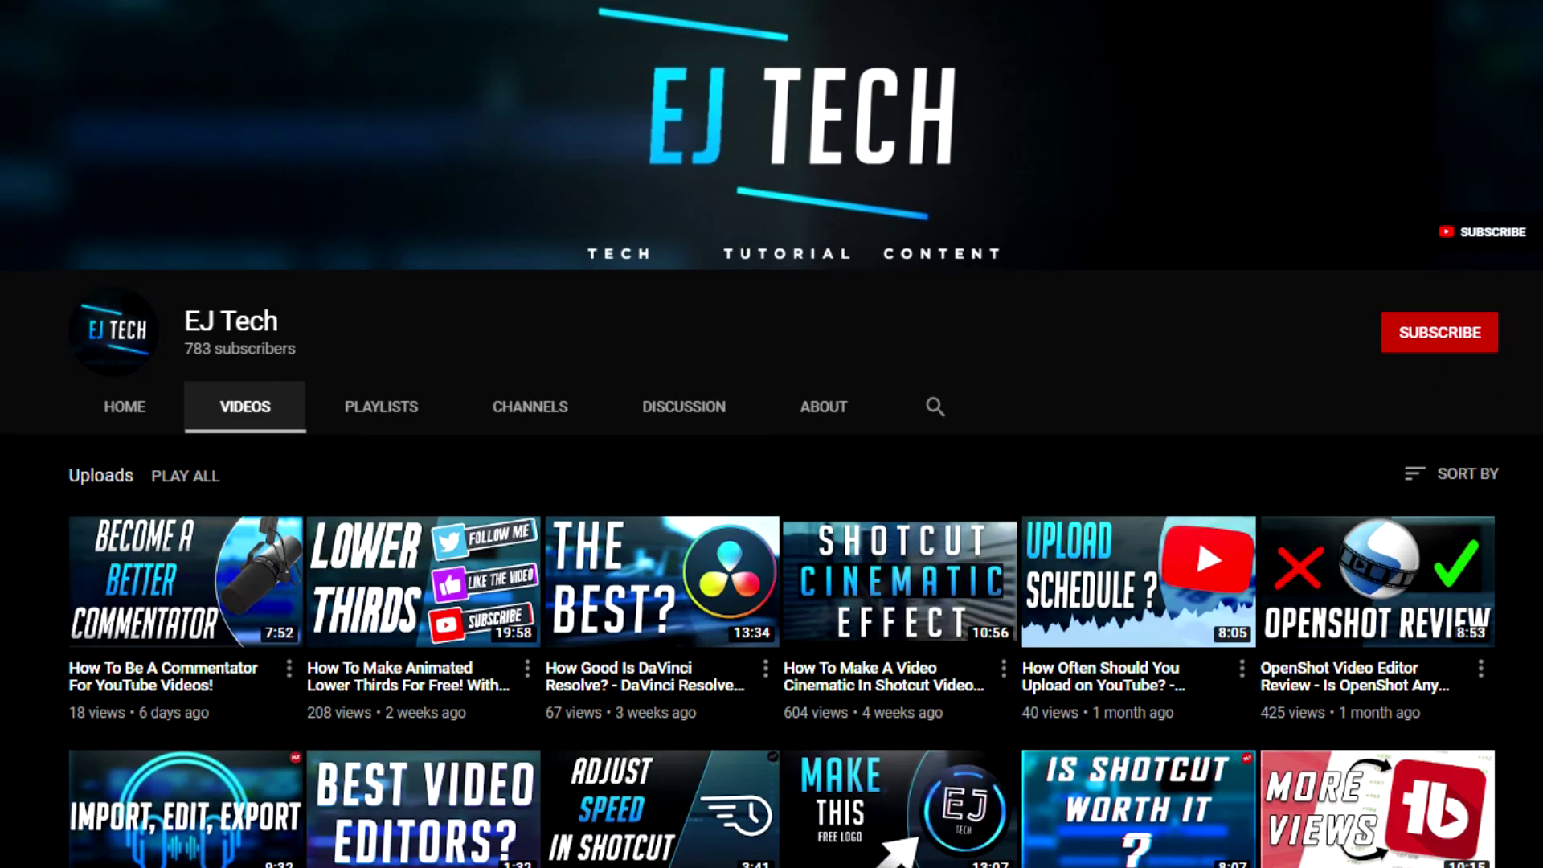
Step: Look through the uploaded videos on the EJ Tech YouTube channel
scroll(772, 450, down, 18)
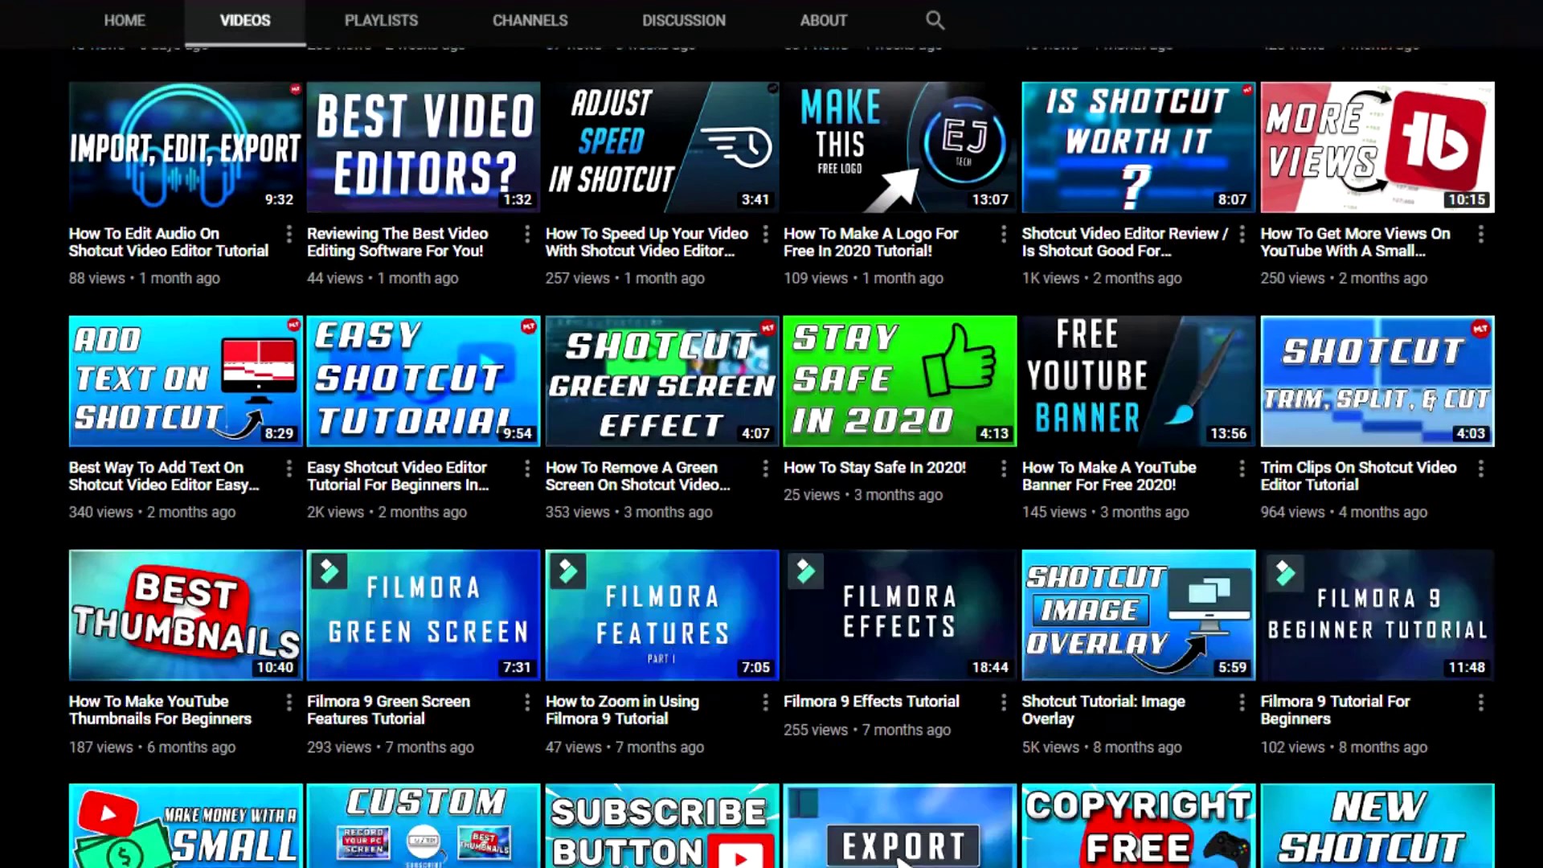